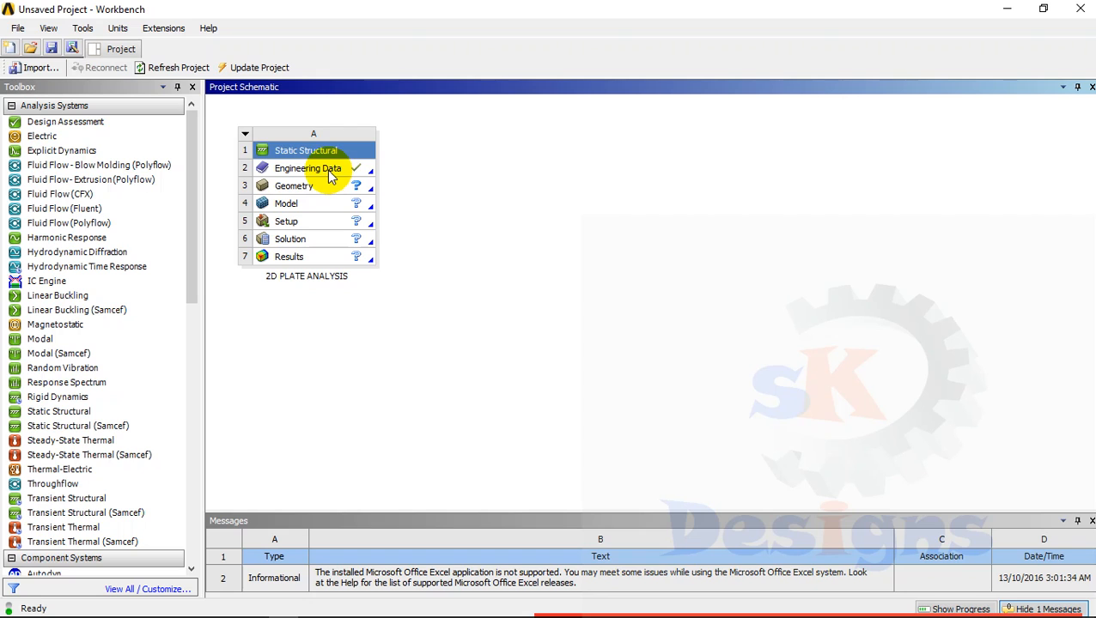
Step: Examine the materials available in the General Materials library of the static structural system's Engineering Data, and return to the project schematic
{"action": "left_click", "coordinate": [327, 169]}
{"action": "double_click", "coordinate": [326, 168]}
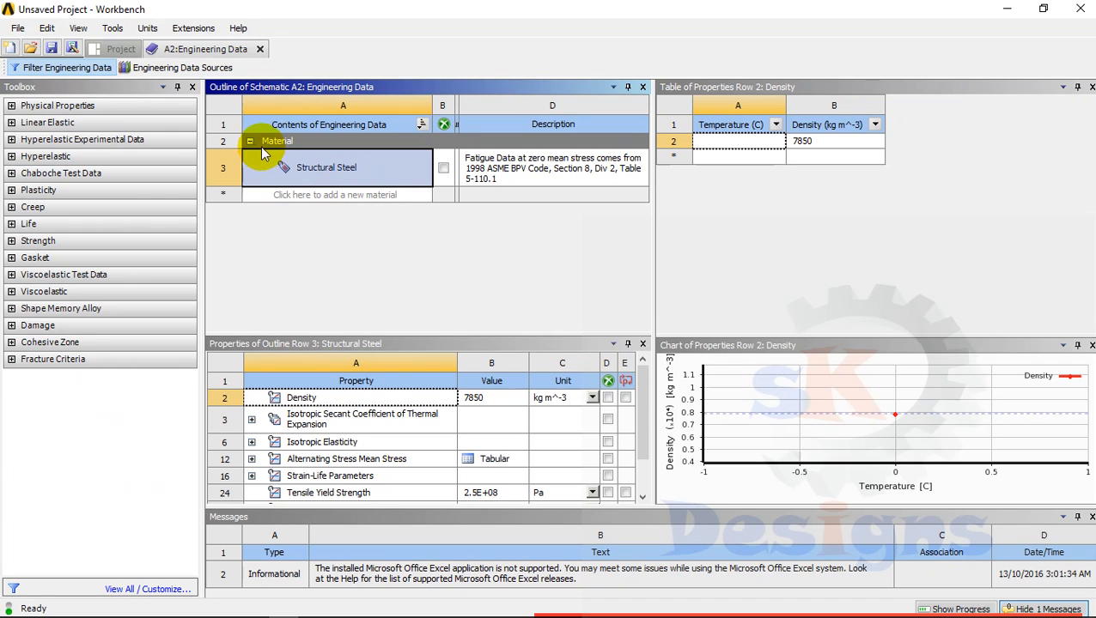
{"action": "left_click", "coordinate": [180, 69]}
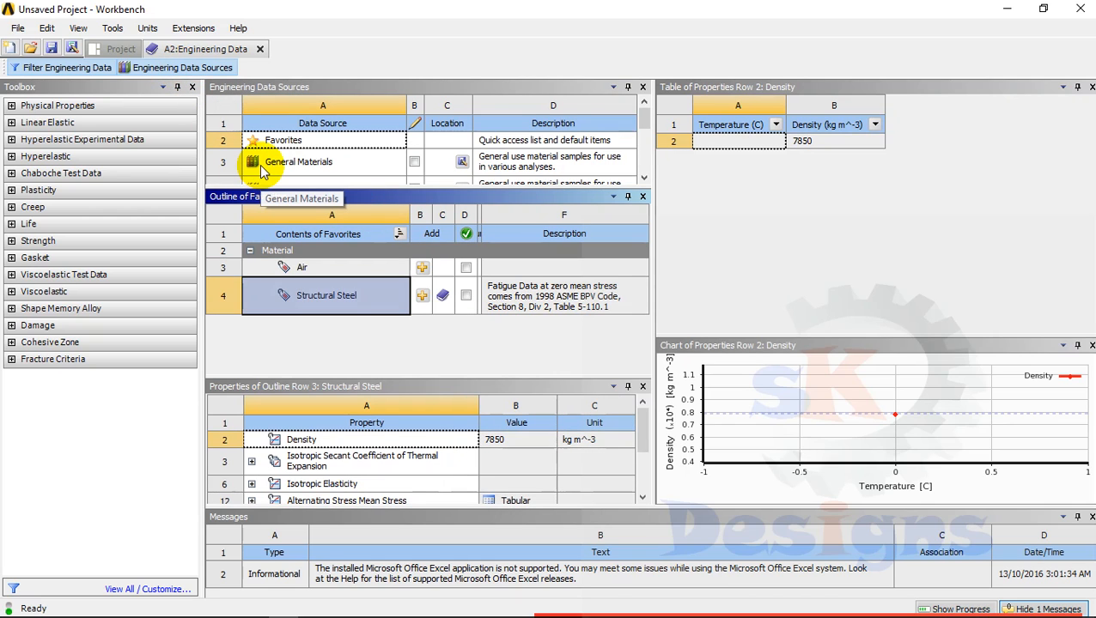
{"action": "left_click", "coordinate": [259, 164]}
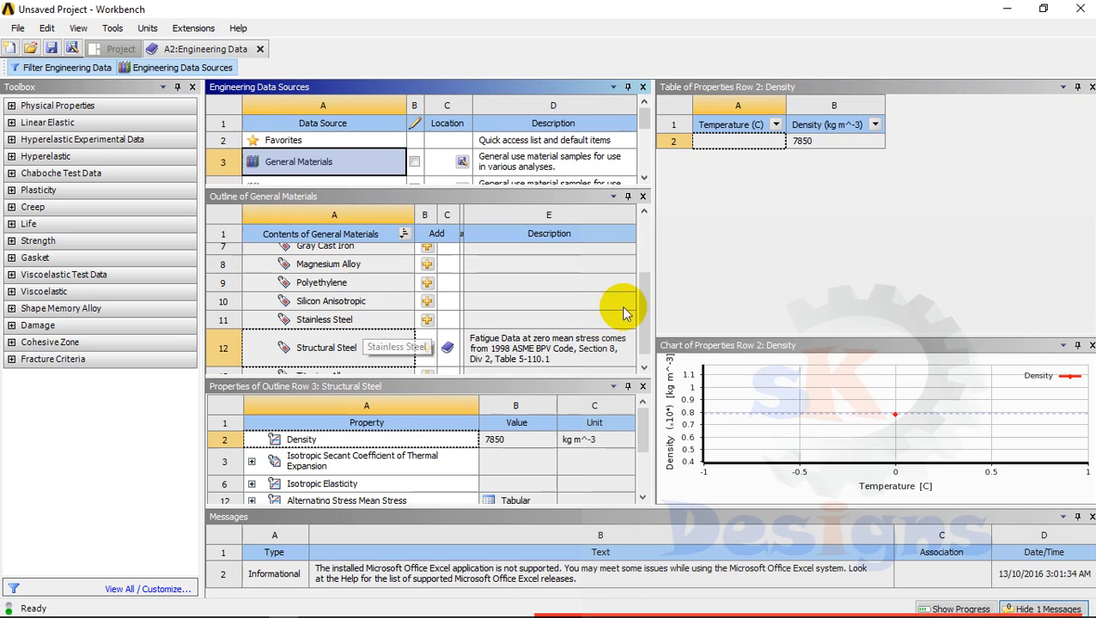
{"action": "left_click_drag", "start_coordinate": [642, 303], "coordinate": [429, 273]}
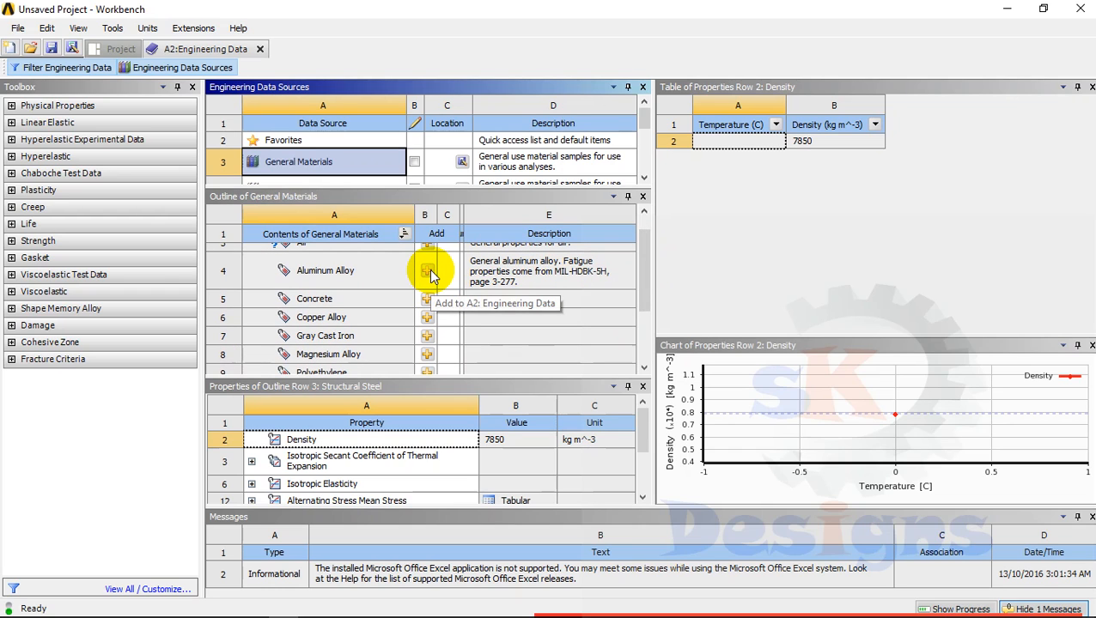
{"action": "left_click_drag", "start_coordinate": [642, 259], "coordinate": [643, 305]}
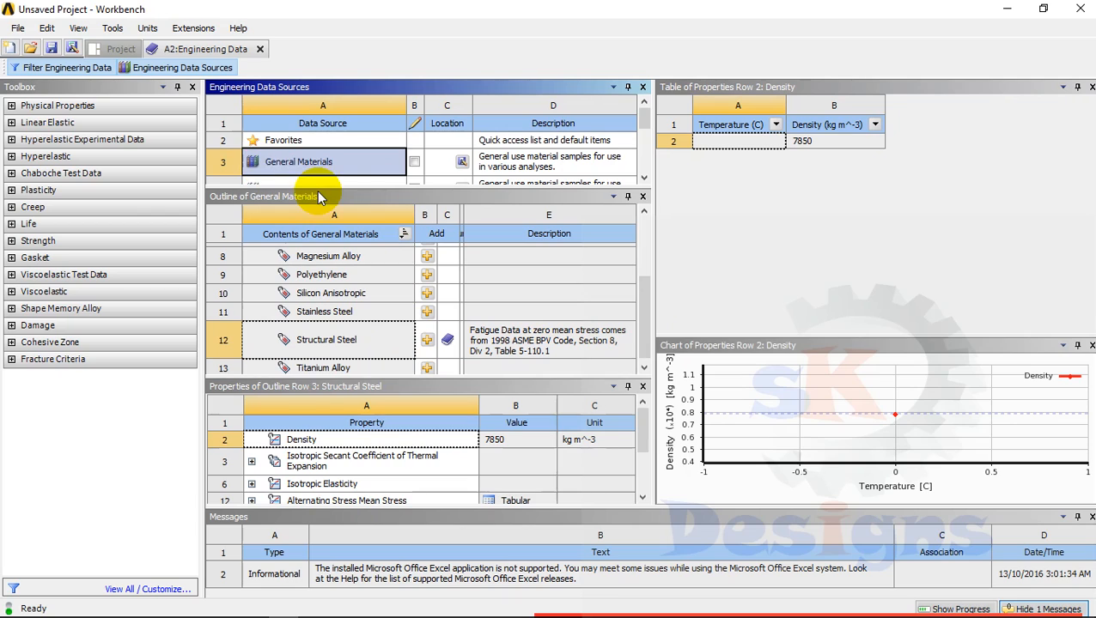
{"action": "left_click", "coordinate": [113, 52]}
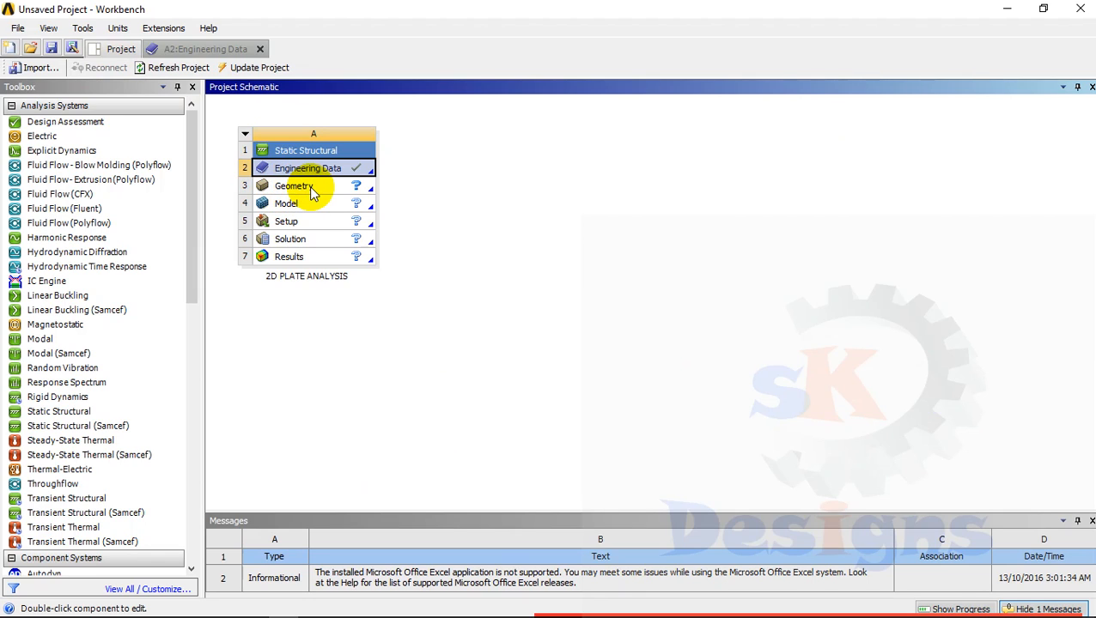
Step: Open the 2D PLATE ANALYSIS geometry in DesignModeler and enter sketching on the XYPlane viewed face-on
{"action": "double_click", "coordinate": [310, 192]}
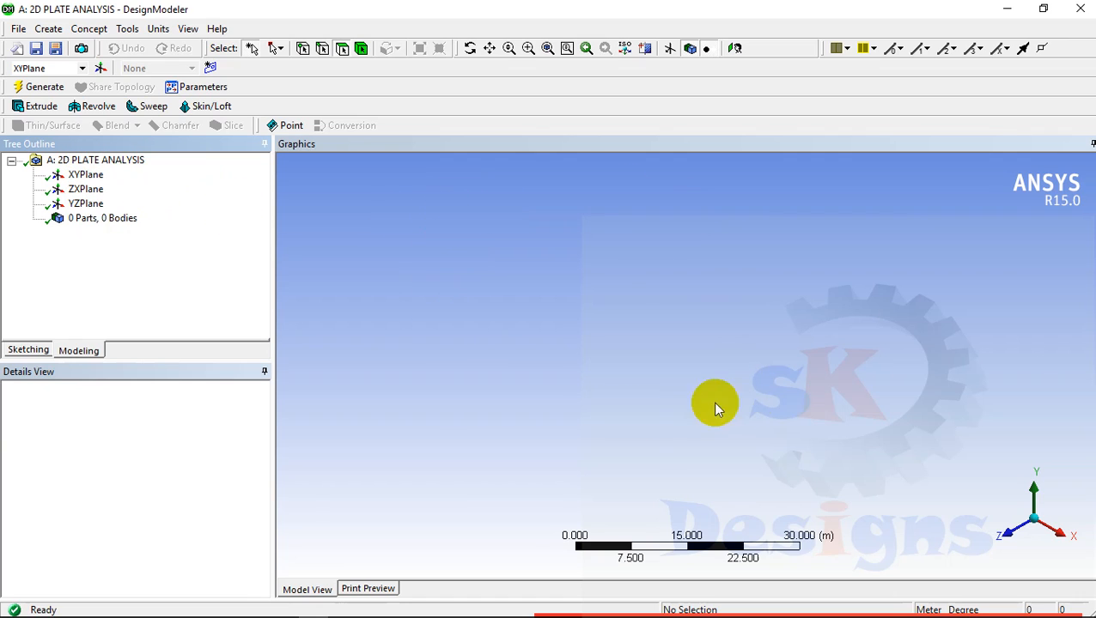
{"action": "left_click", "coordinate": [86, 176]}
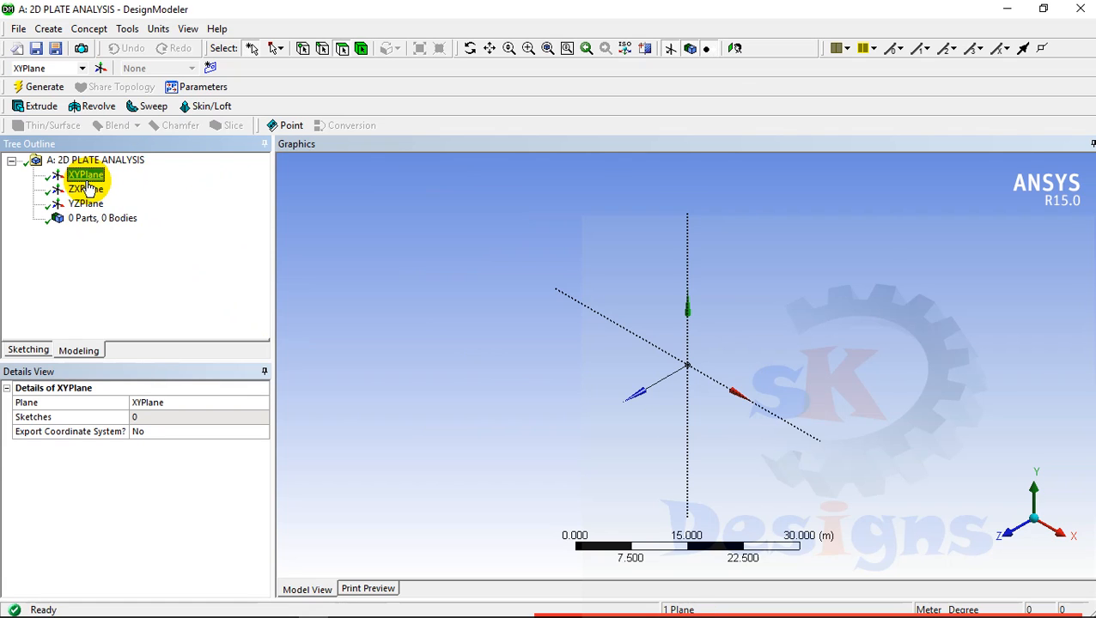
{"action": "left_click", "coordinate": [734, 49]}
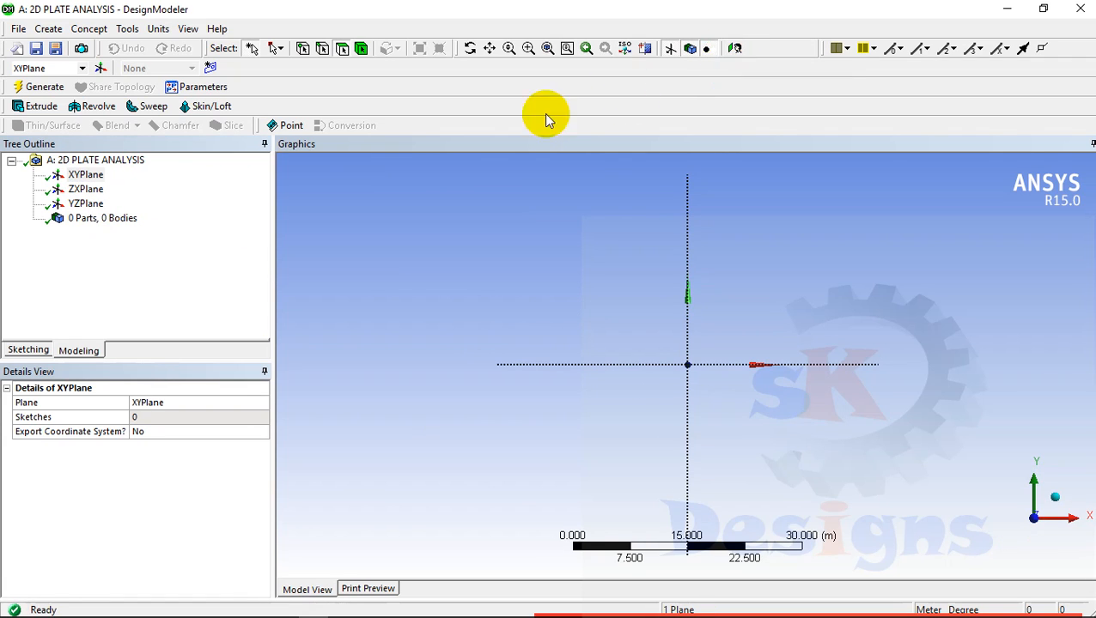
{"action": "left_click", "coordinate": [32, 354]}
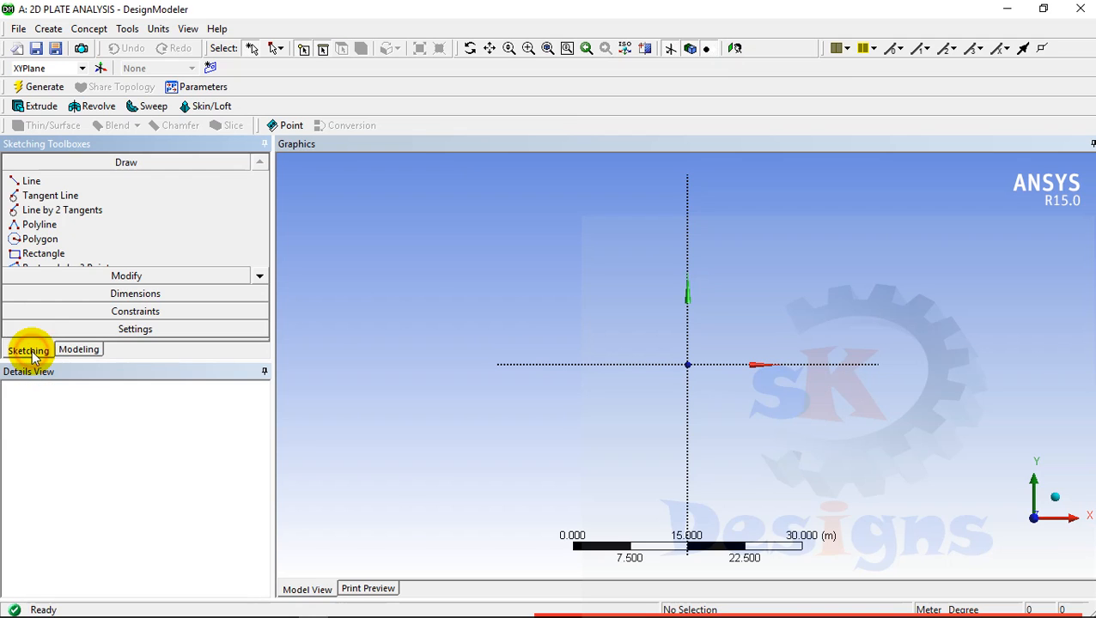
Step: Set the length unit to millimetres and draw a rectangle from the origin, about 21.6 mm wide and 17.8 mm high
{"action": "left_click", "coordinate": [257, 277]}
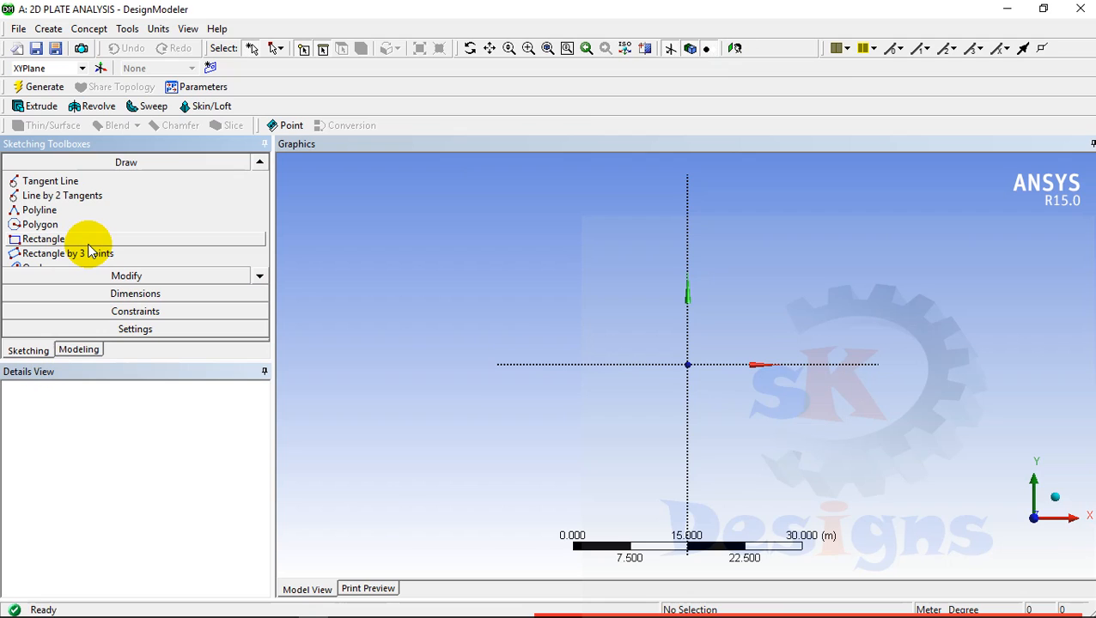
{"action": "left_click", "coordinate": [88, 244]}
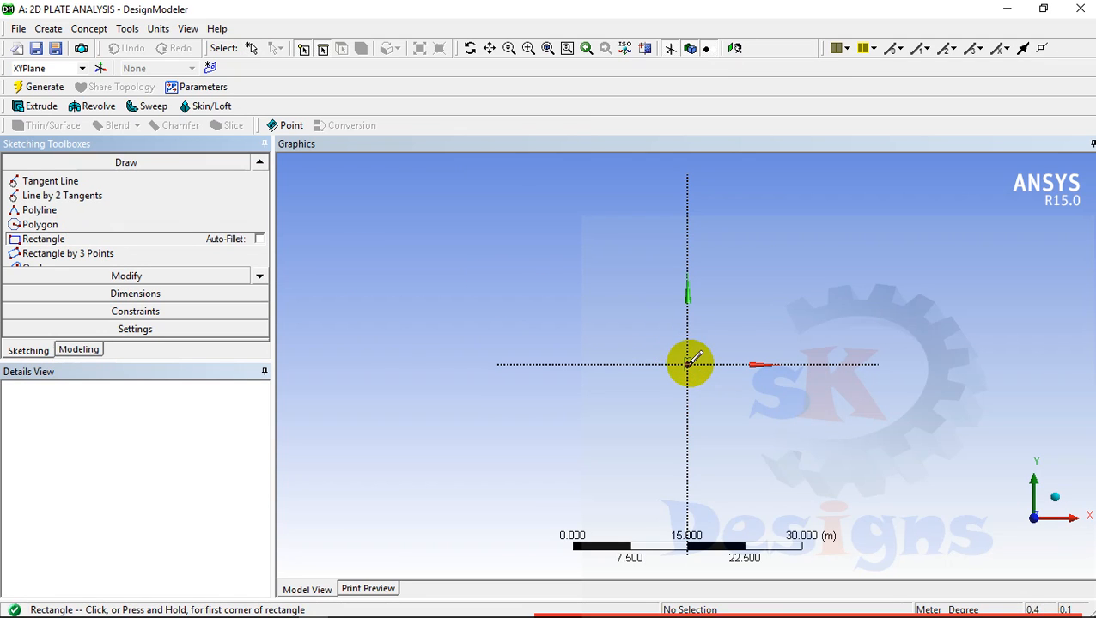
{"action": "left_click", "coordinate": [159, 30]}
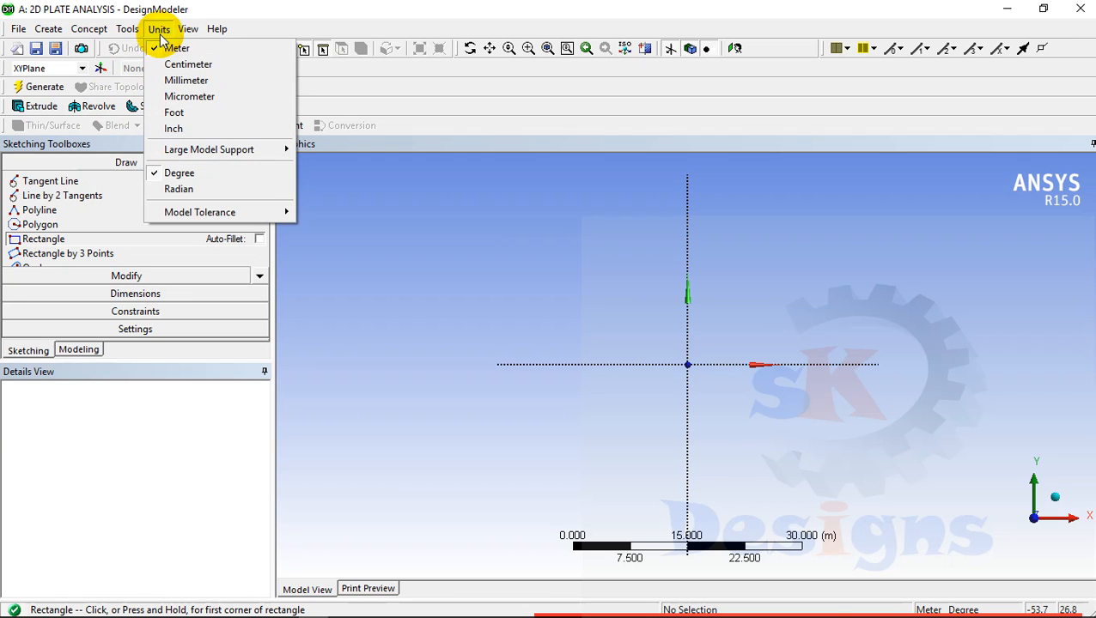
{"action": "left_click", "coordinate": [186, 81]}
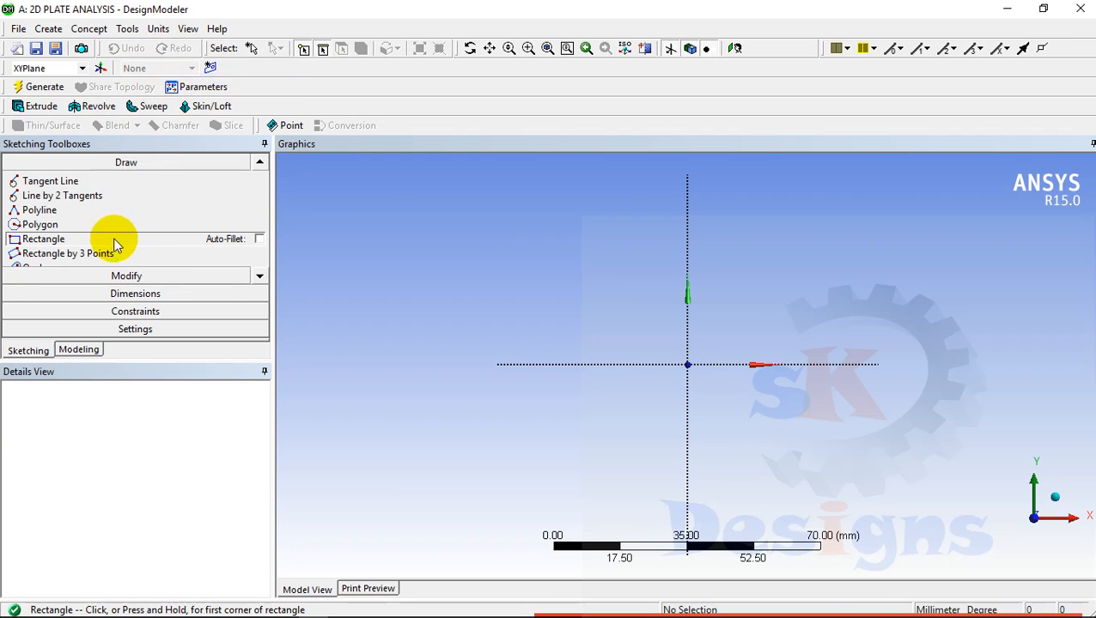
{"action": "left_click", "coordinate": [688, 364]}
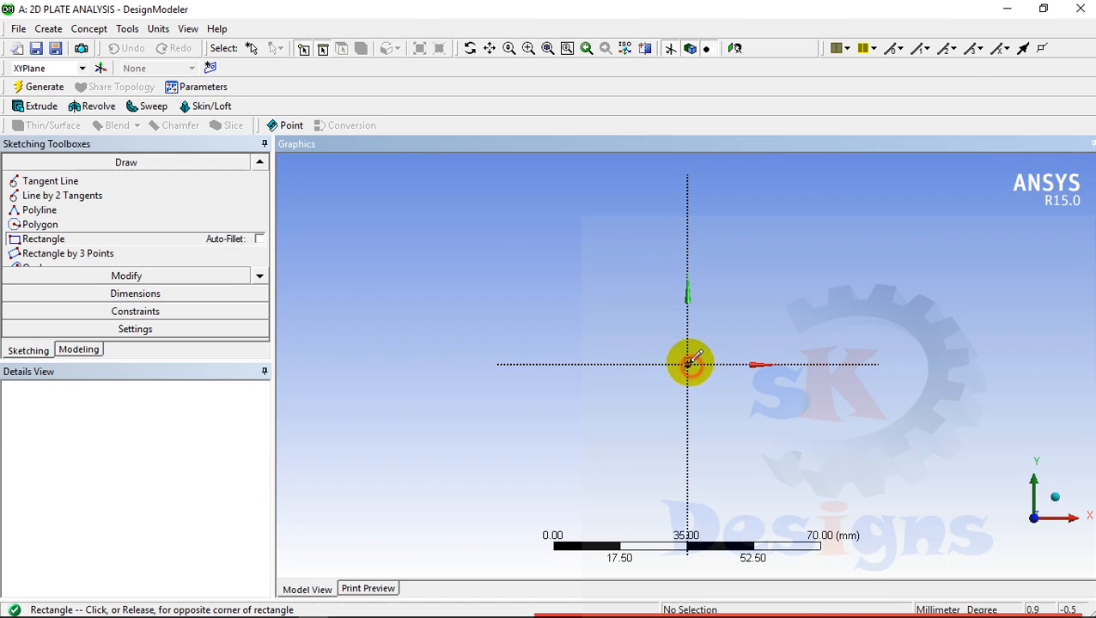
{"action": "left_click", "coordinate": [770, 296]}
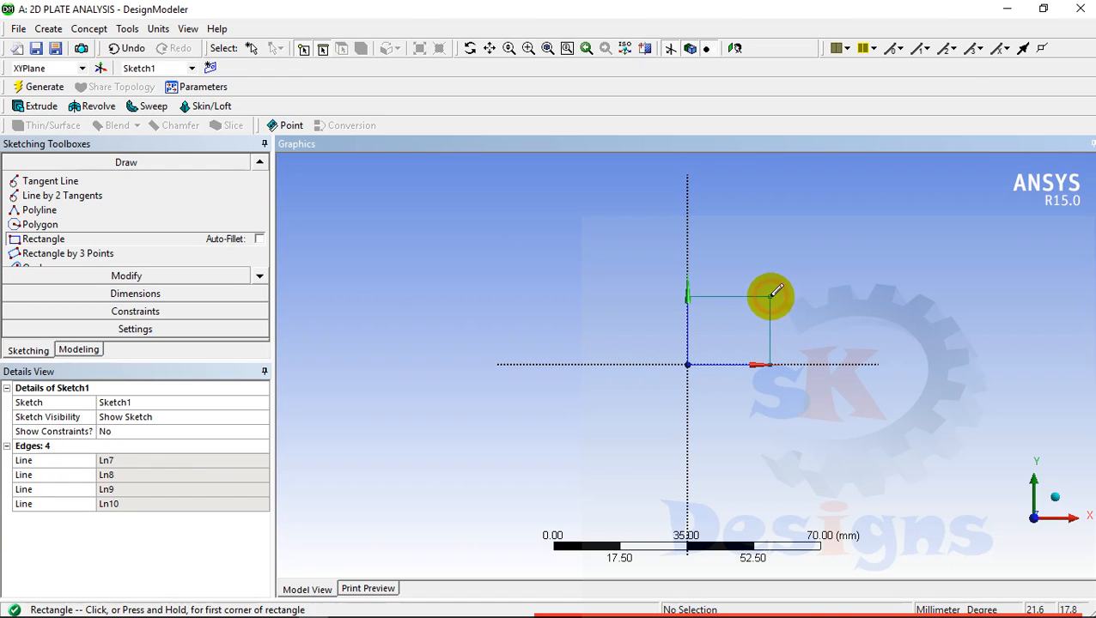
Step: Dimension the rectangle's width along its upper edge and its height along its right edge
{"action": "left_click", "coordinate": [188, 293]}
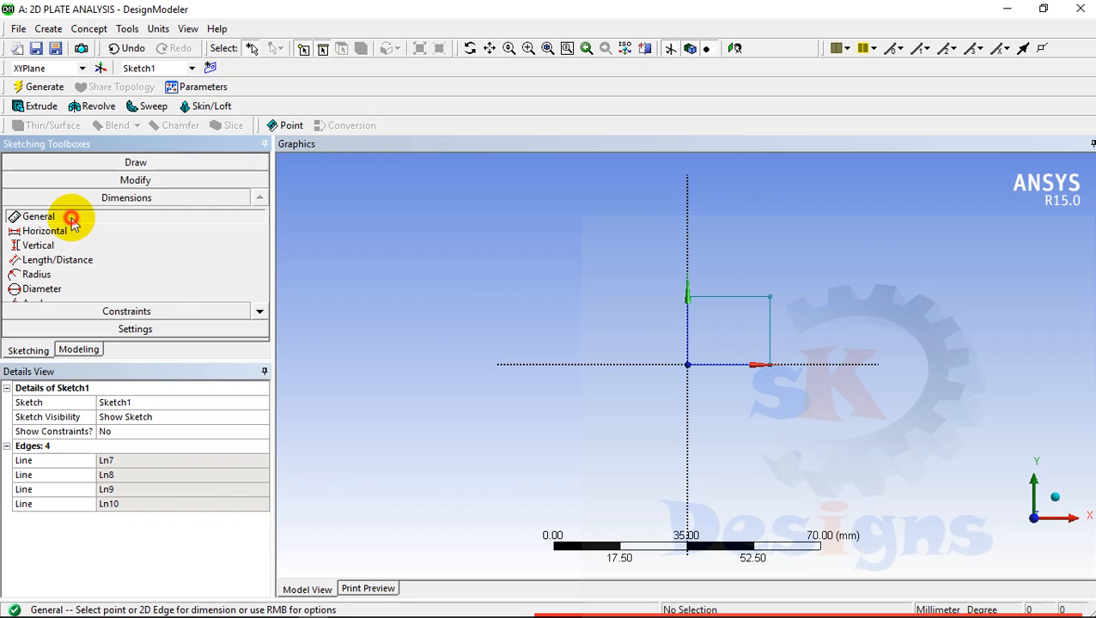
{"action": "left_click", "coordinate": [719, 298]}
{"action": "left_click", "coordinate": [725, 271]}
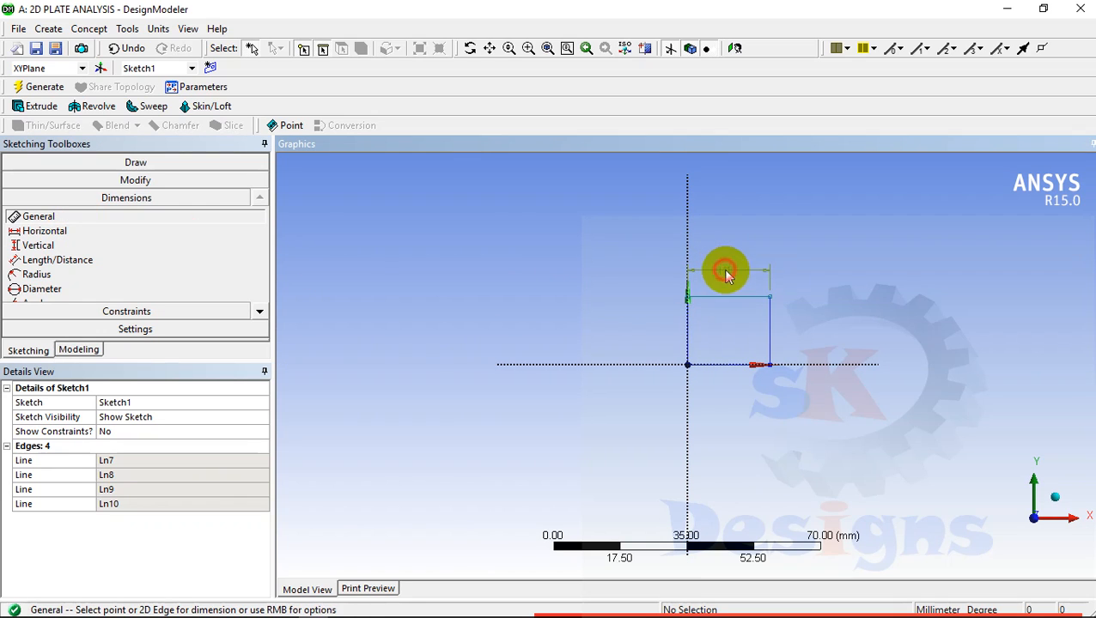
{"action": "left_click", "coordinate": [770, 325]}
{"action": "left_click", "coordinate": [797, 327]}
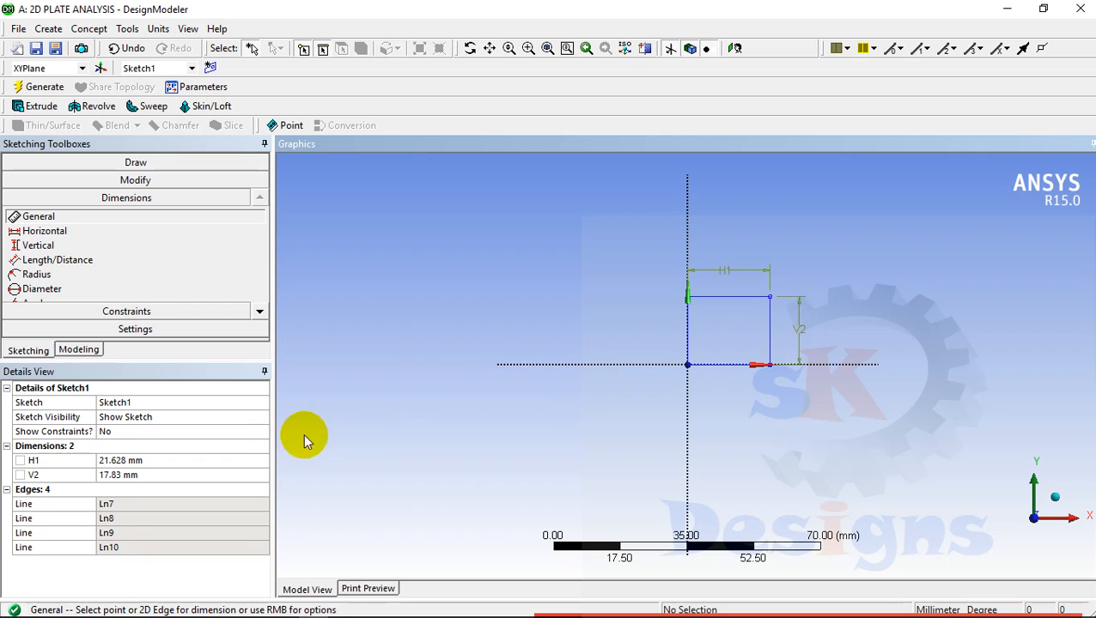
Step: Set both the rectangle's horizontal and vertical dimensions to 500 mm
{"action": "left_click", "coordinate": [185, 459]}
{"action": "type", "text": "5"}
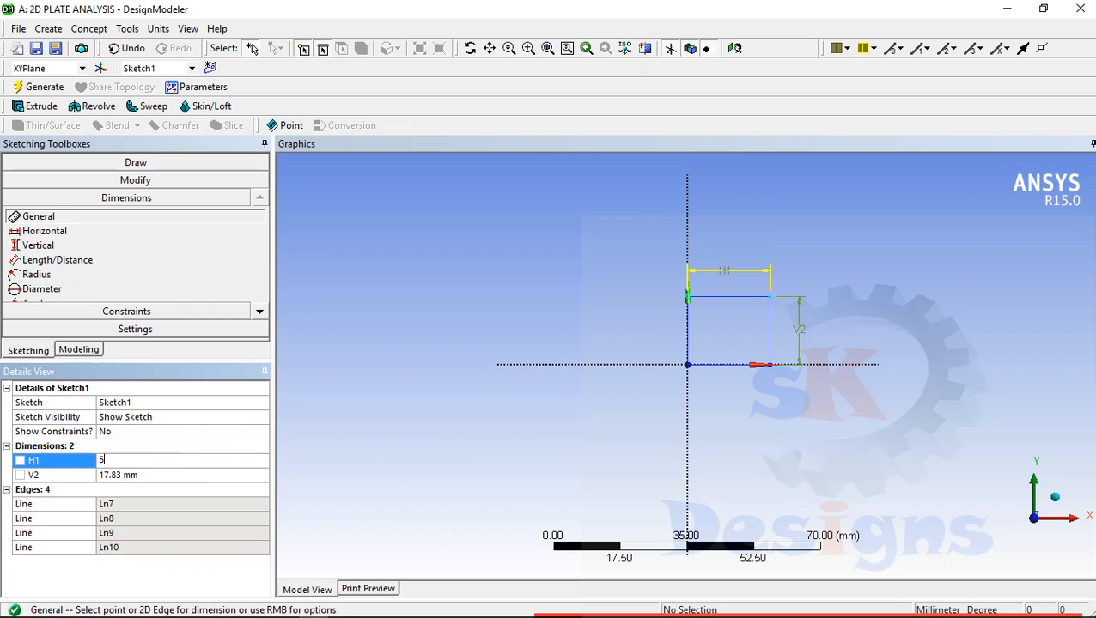
{"action": "type", "text": "00"}
{"action": "left_click", "coordinate": [181, 473]}
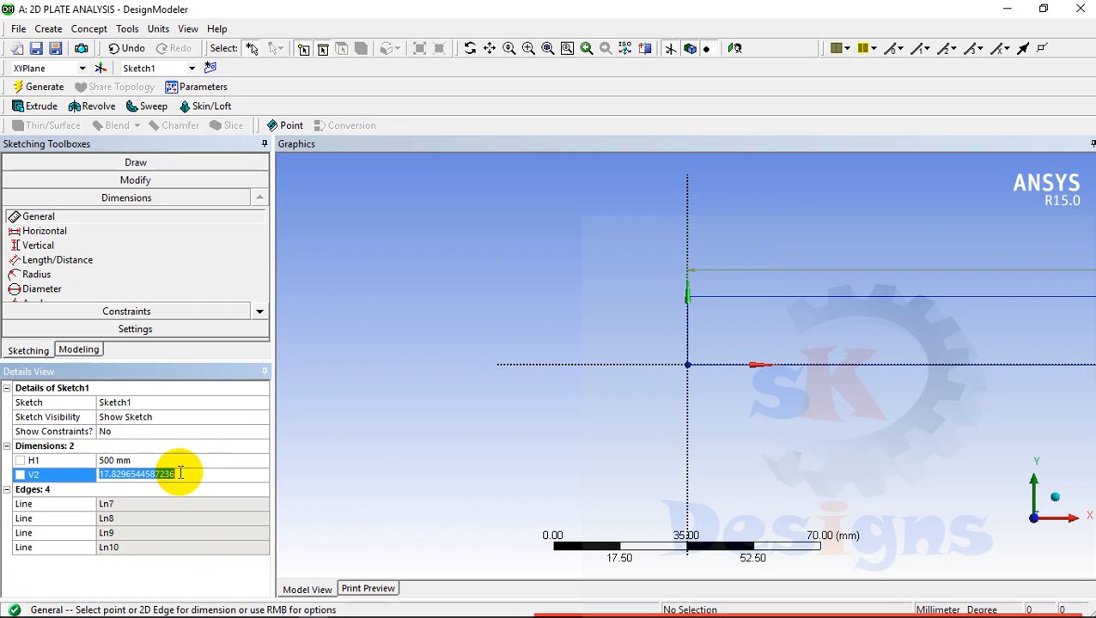
{"action": "key", "text": "BackSpace"}
{"action": "type", "text": "500"}
{"action": "key", "text": "Return"}
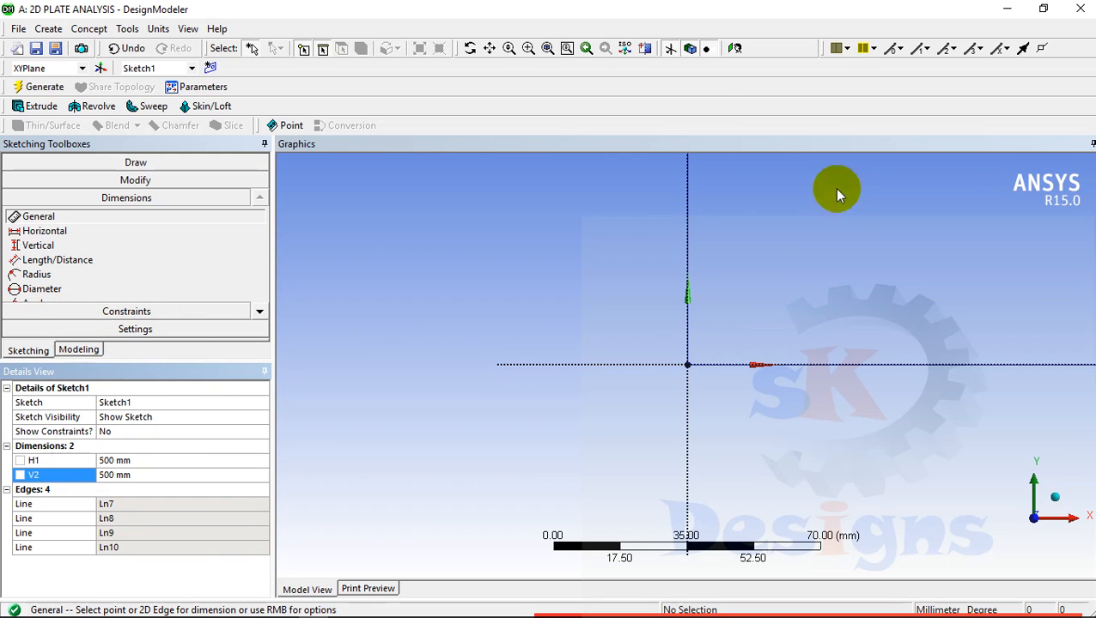
Step: Draw a circle inside the square plate, centred about 254 mm across and 271 mm up from the origin
{"action": "left_click", "coordinate": [566, 49]}
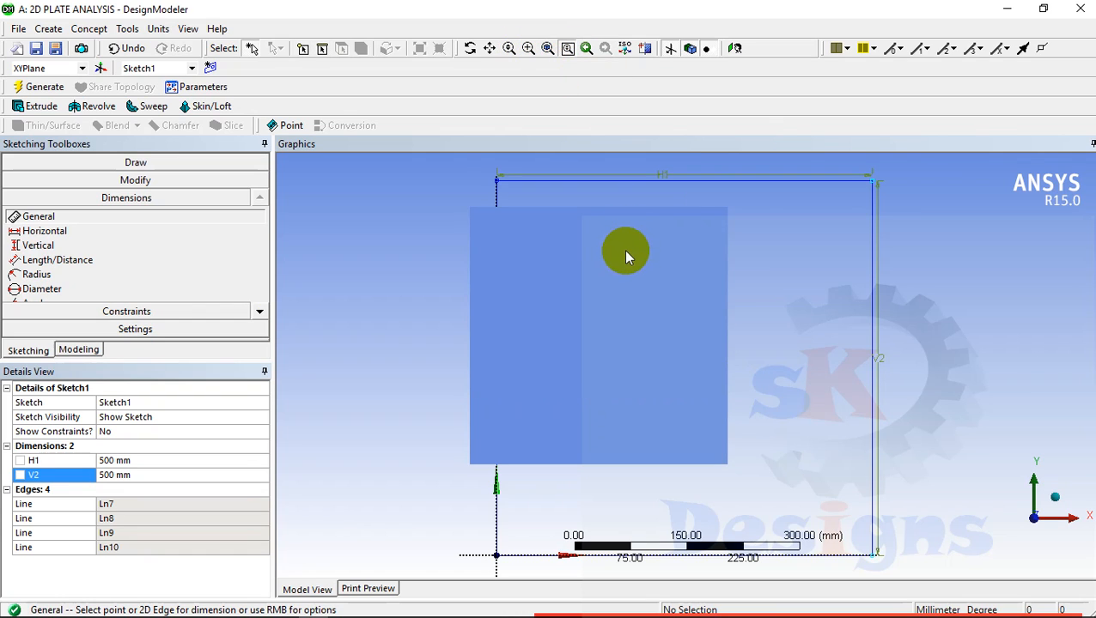
{"action": "left_click", "coordinate": [609, 216]}
{"action": "left_click", "coordinate": [564, 51]}
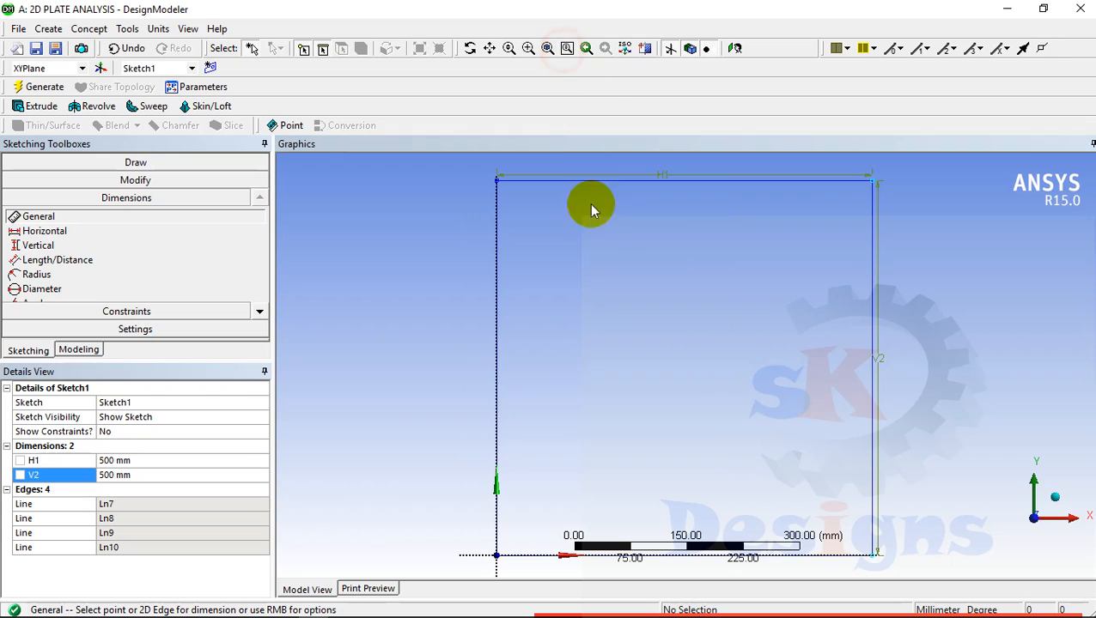
{"action": "left_click", "coordinate": [208, 169]}
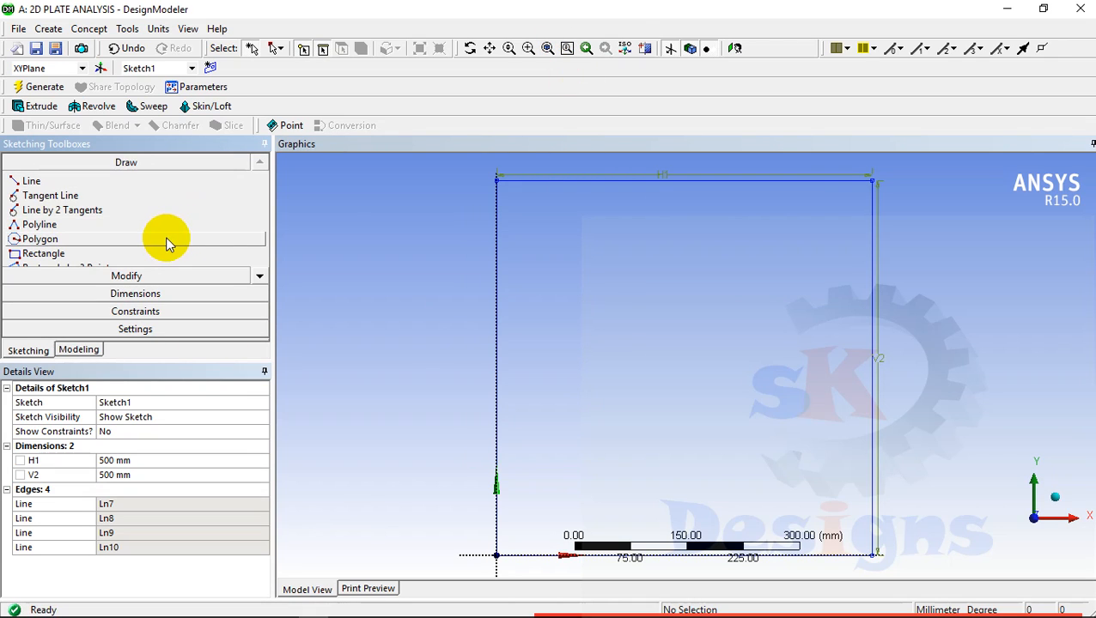
{"action": "left_click", "coordinate": [260, 275]}
{"action": "left_click", "coordinate": [259, 276]}
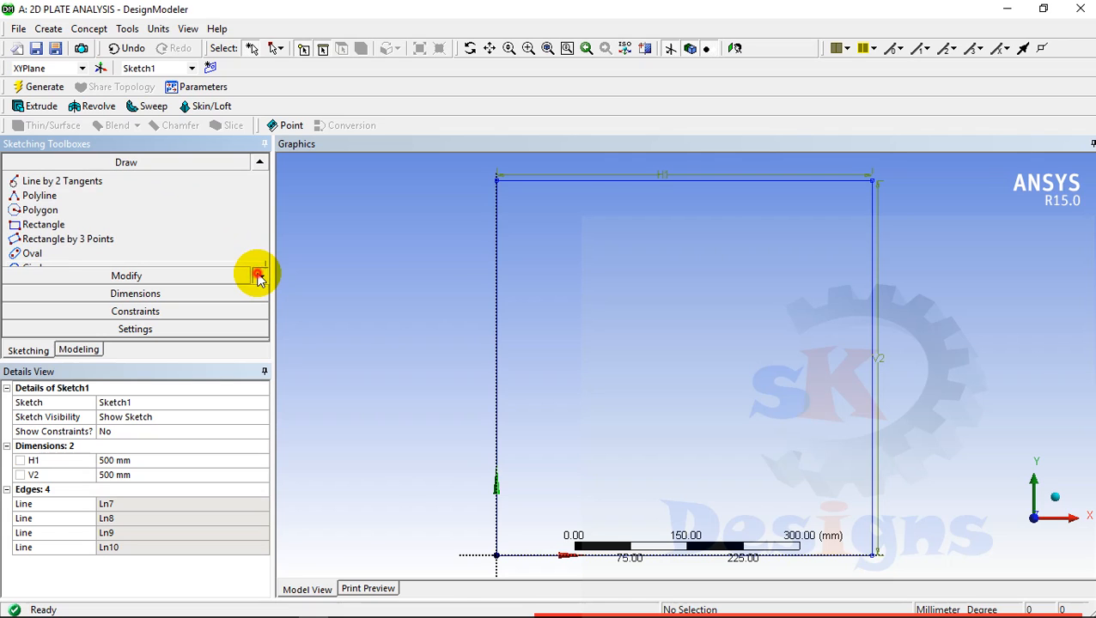
{"action": "left_click", "coordinate": [259, 276]}
{"action": "left_click", "coordinate": [259, 275]}
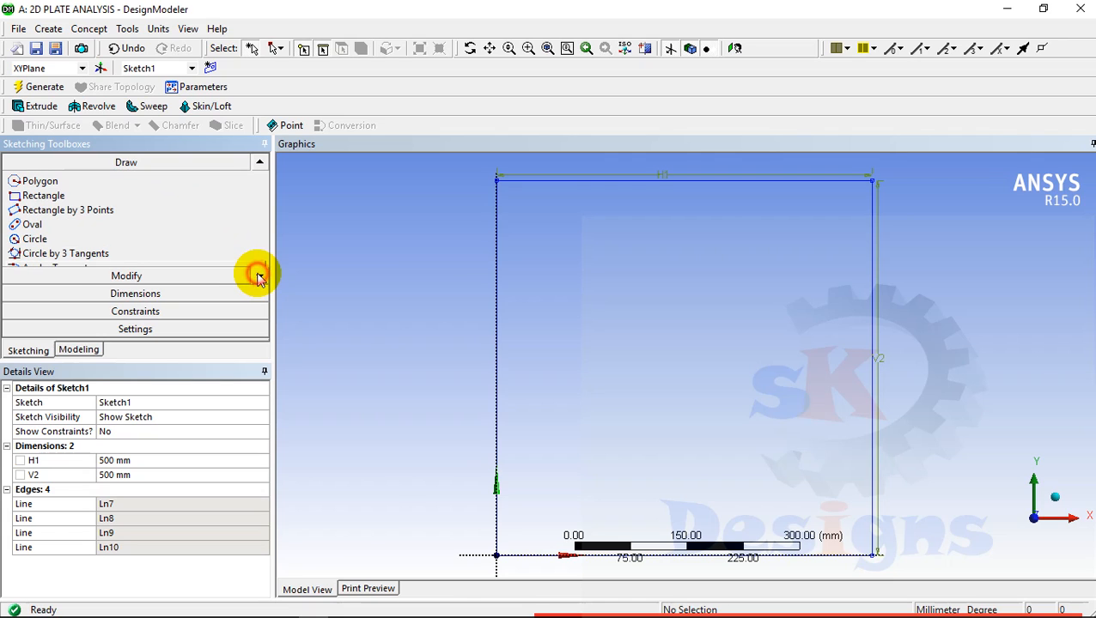
{"action": "left_click", "coordinate": [116, 240]}
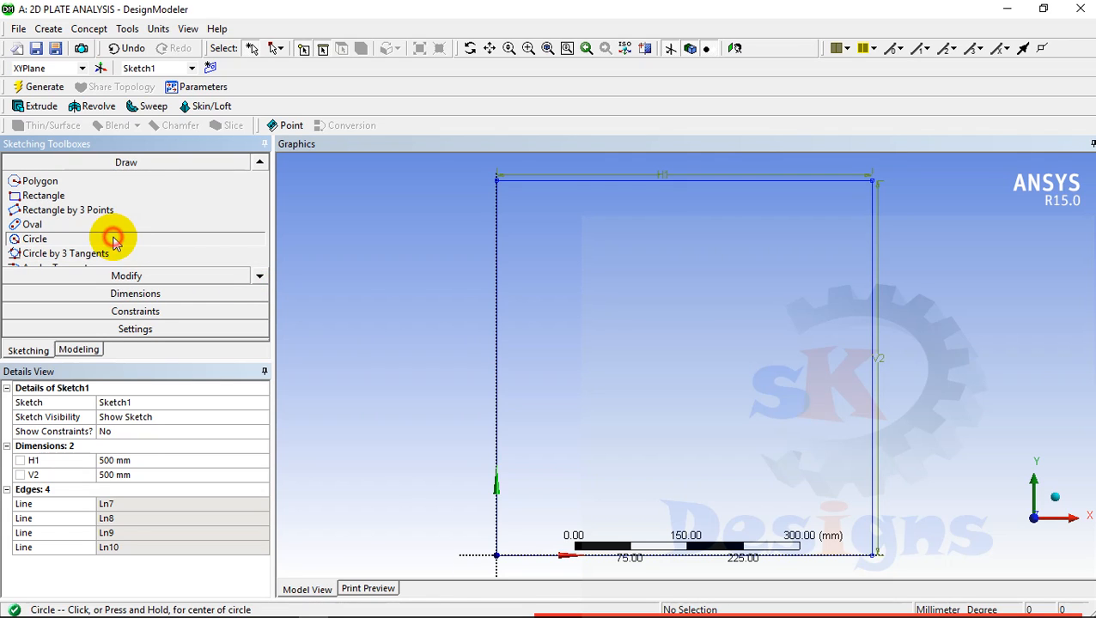
{"action": "left_click", "coordinate": [687, 350]}
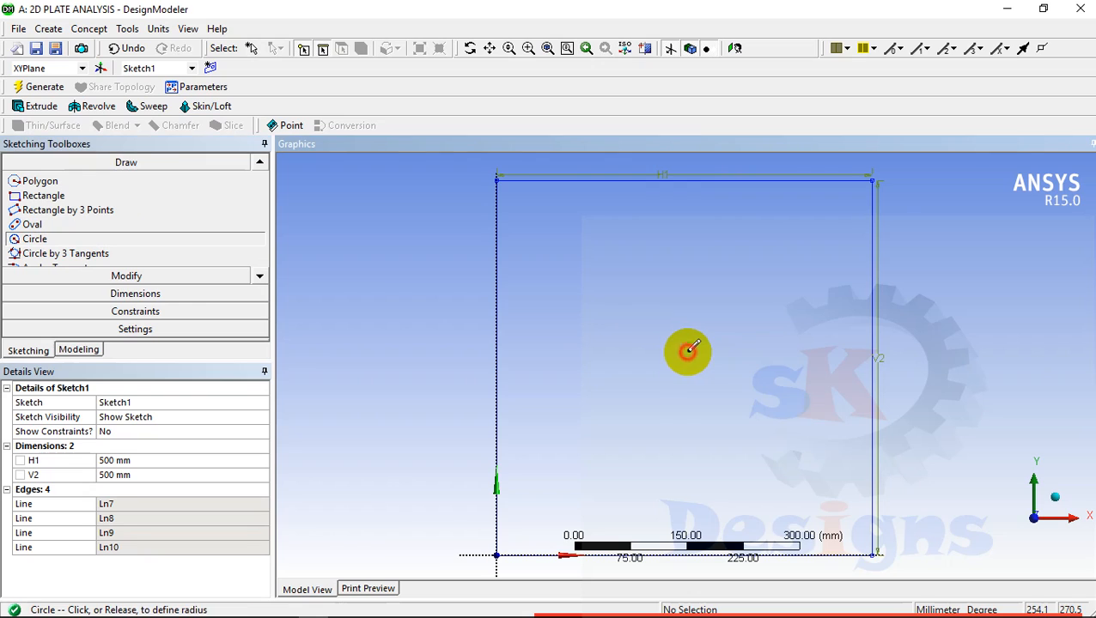
{"action": "left_click", "coordinate": [745, 397]}
Step: Add a horizontal dimension between the circle's centre and the plate's left edge
{"action": "left_click", "coordinate": [131, 294]}
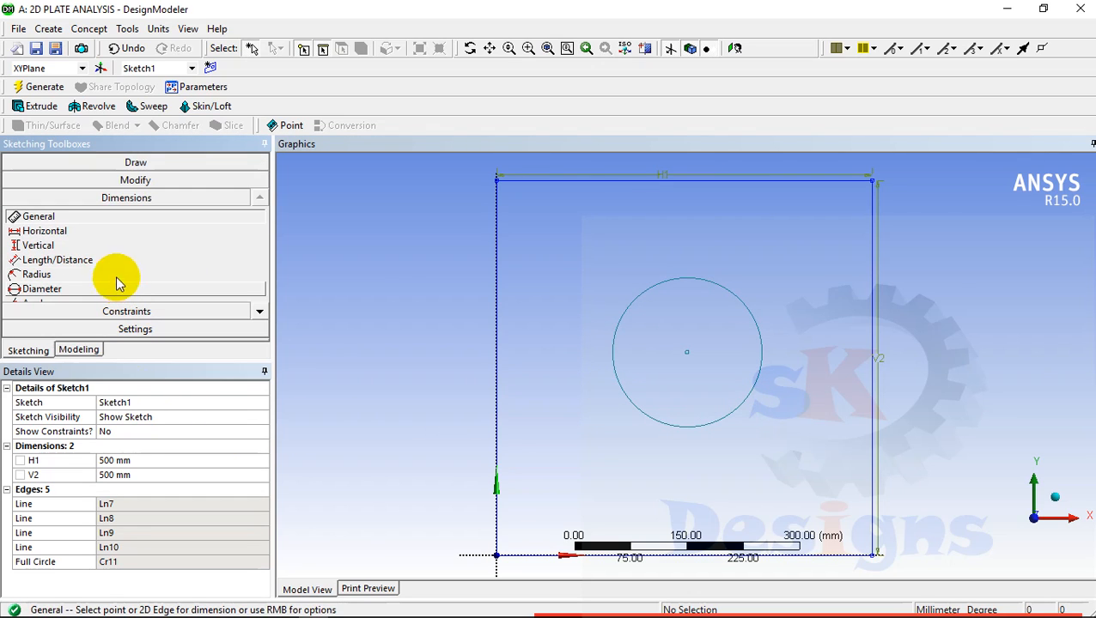
{"action": "left_click", "coordinate": [73, 235]}
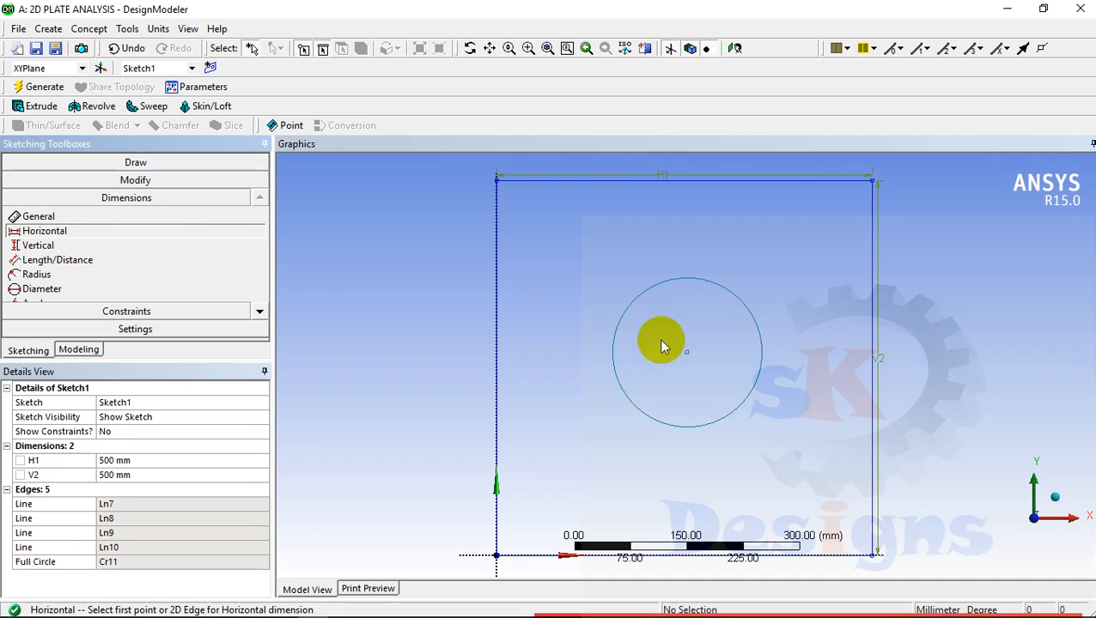
{"action": "left_click", "coordinate": [688, 353]}
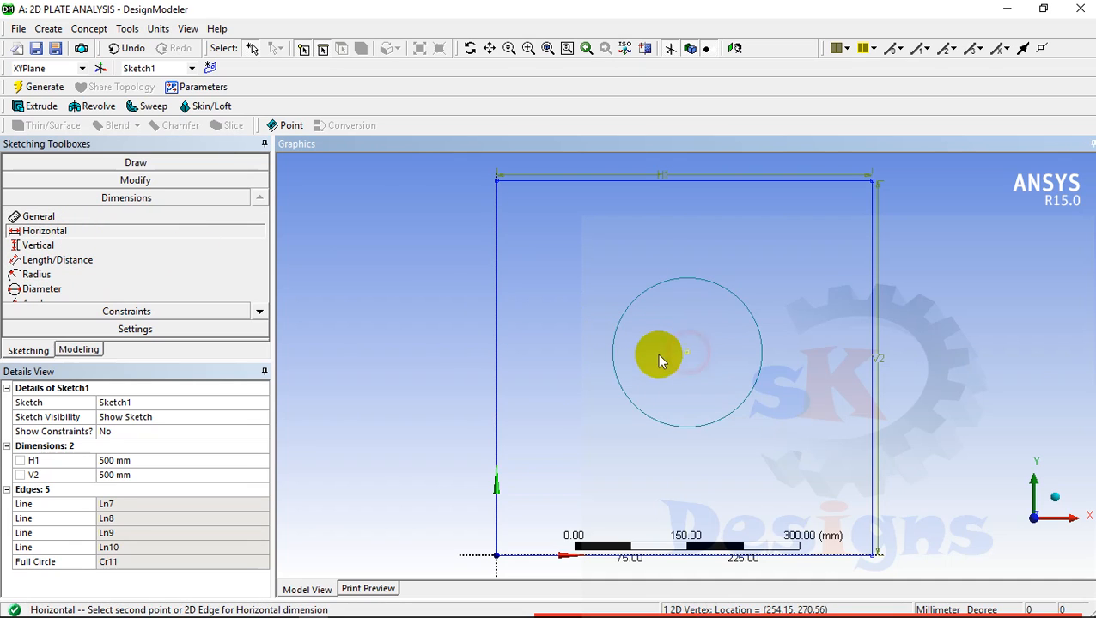
{"action": "left_click", "coordinate": [500, 382]}
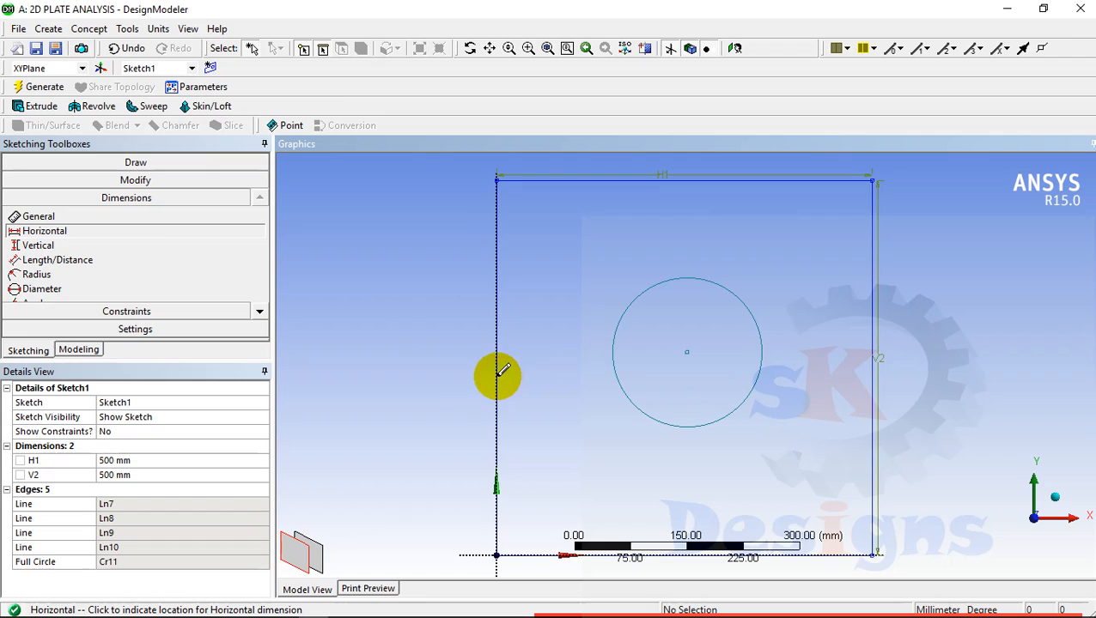
{"action": "left_click", "coordinate": [547, 408]}
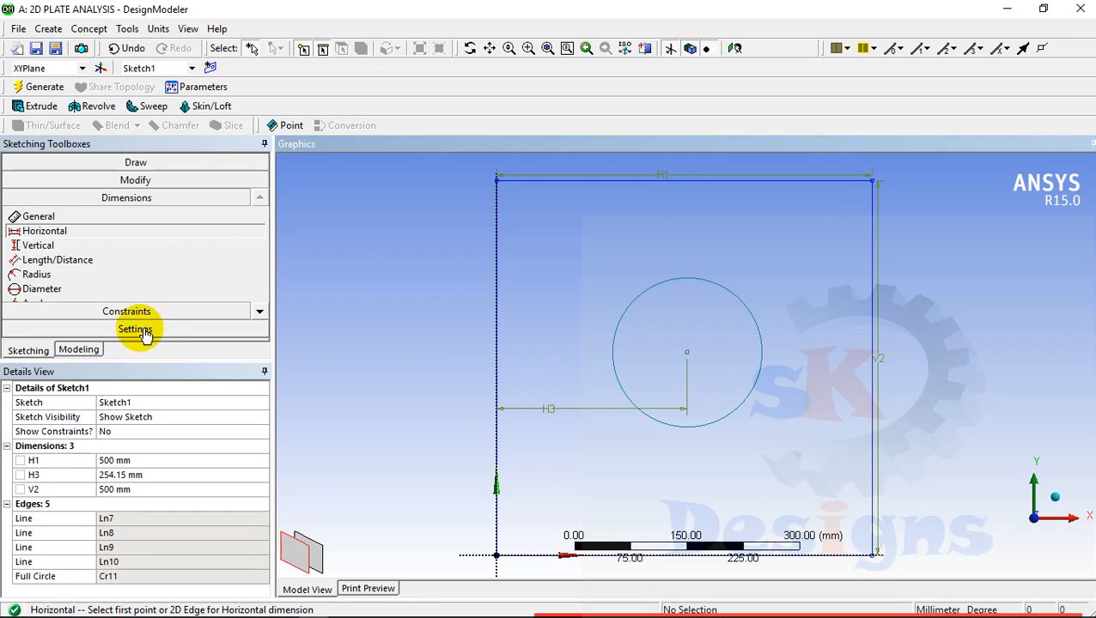
Step: Add a vertical dimension between the circle's centre and the plate's lower edge
{"action": "left_click", "coordinate": [72, 245]}
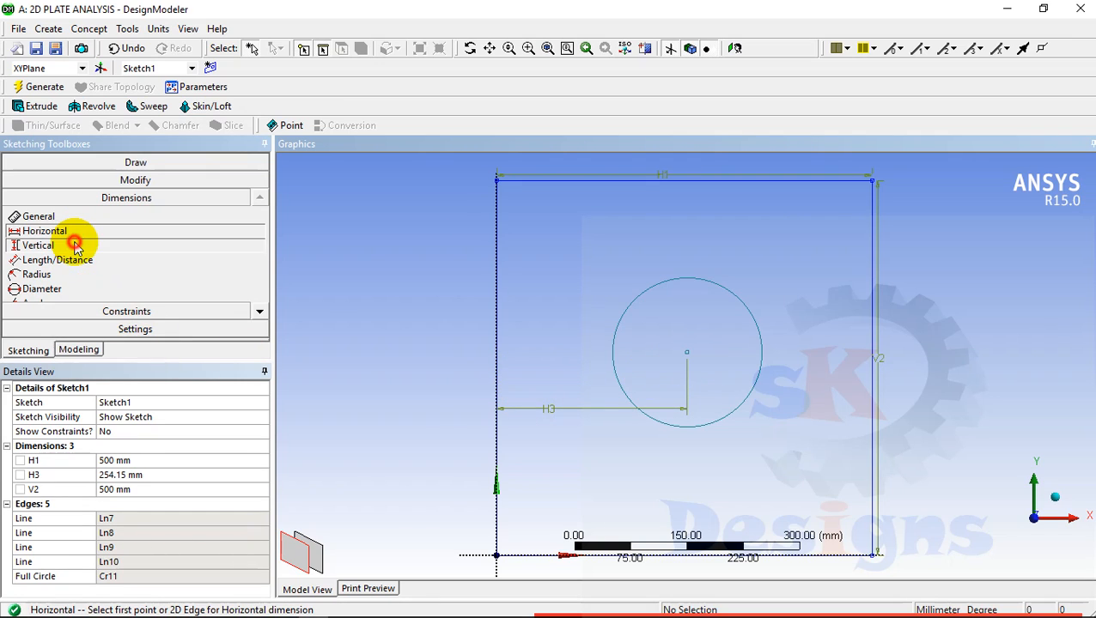
{"action": "left_click", "coordinate": [686, 354]}
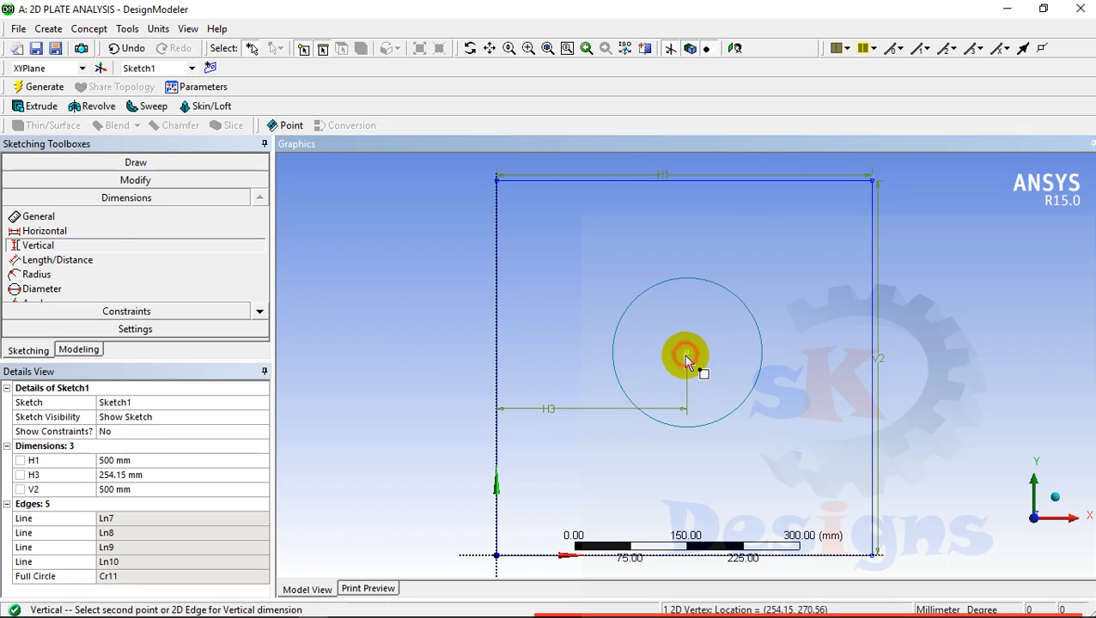
{"action": "left_click", "coordinate": [593, 559]}
{"action": "left_click", "coordinate": [428, 473]}
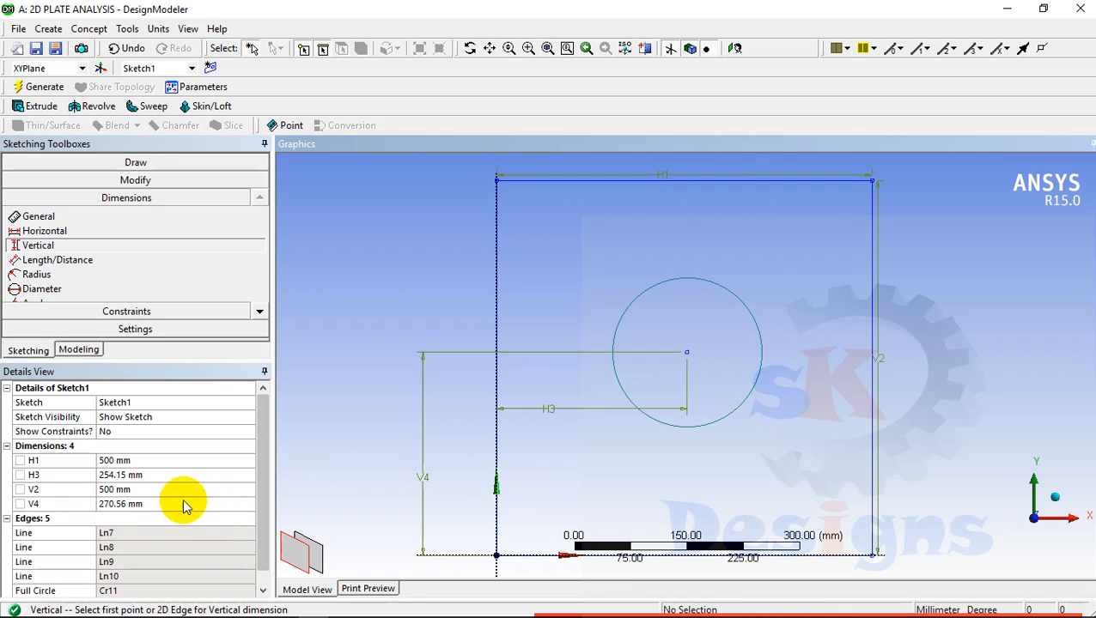
Step: Set both the vertical and horizontal dimensions locating the circle's centre to 250 mm
{"action": "left_click", "coordinate": [156, 503]}
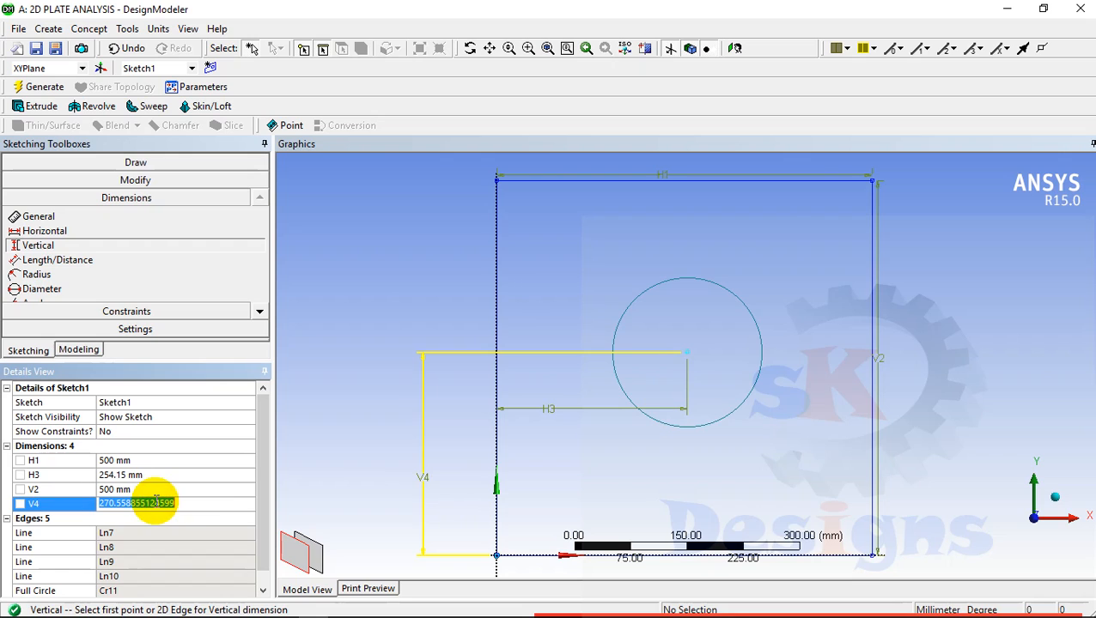
{"action": "type", "text": "250"}
{"action": "key", "text": "Return"}
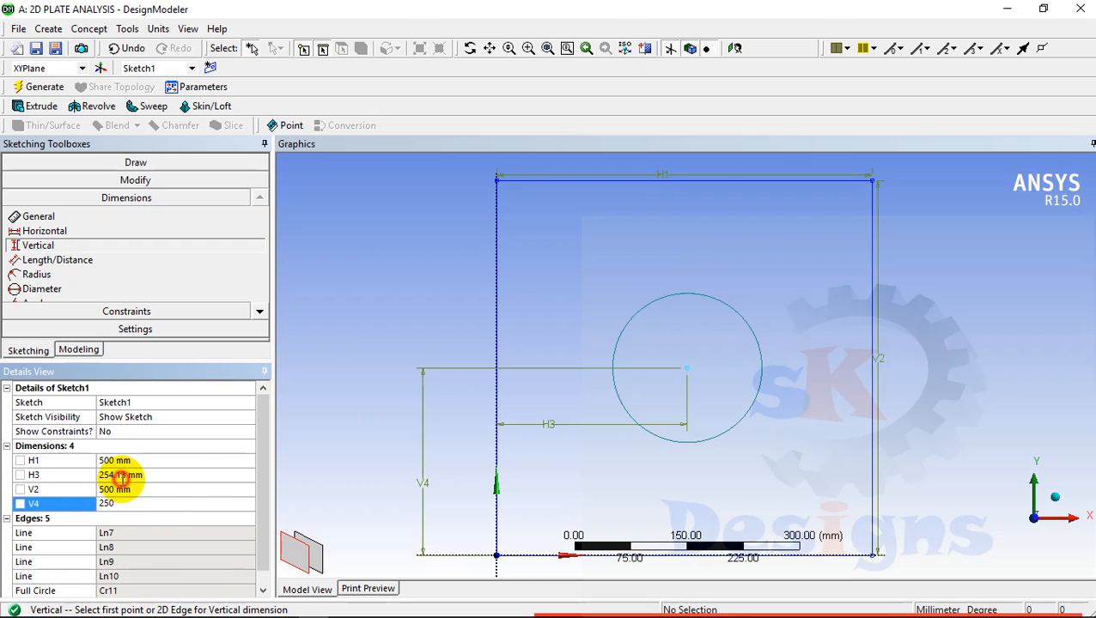
{"action": "left_click", "coordinate": [139, 475]}
{"action": "type", "text": "250"}
{"action": "key", "text": "Return"}
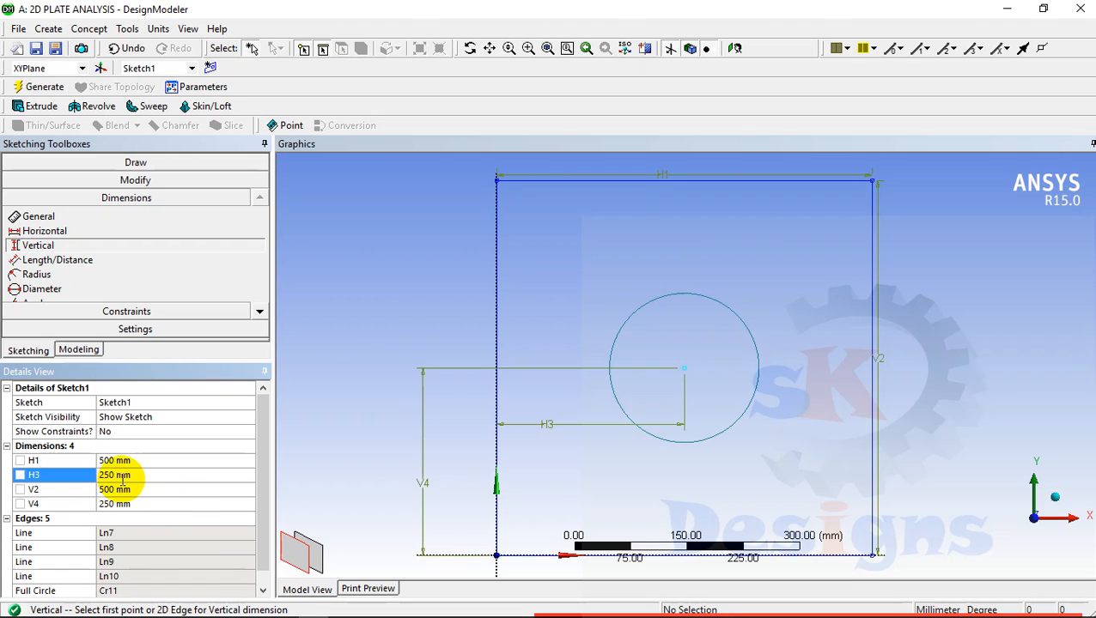
Step: Add a radius dimension to the circle and set it to 100 mm
{"action": "left_click", "coordinate": [88, 277]}
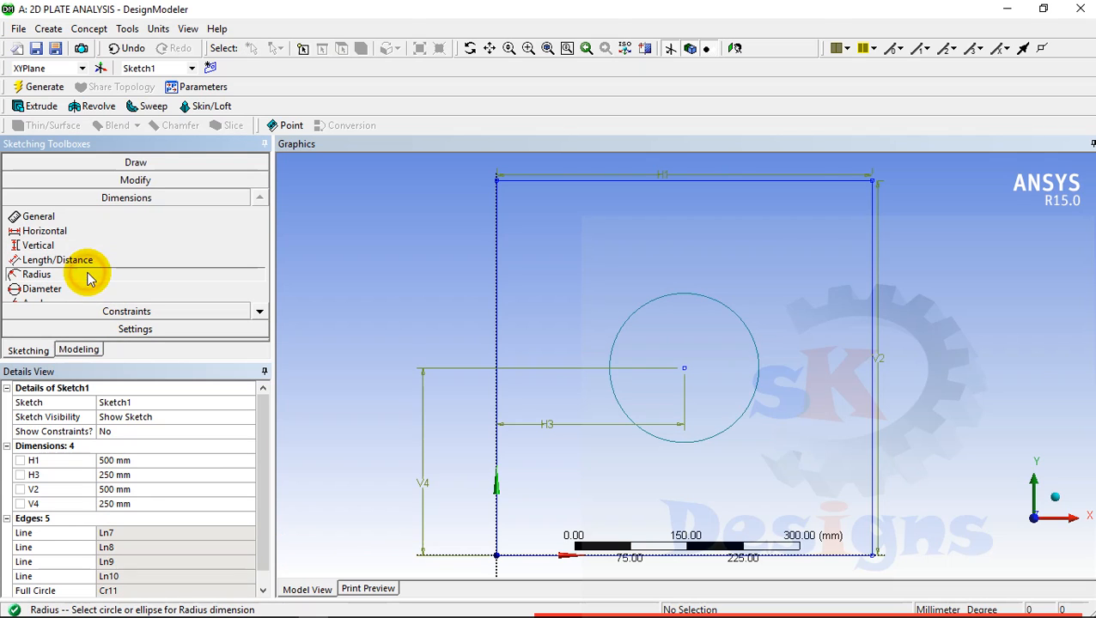
{"action": "left_click", "coordinate": [624, 331]}
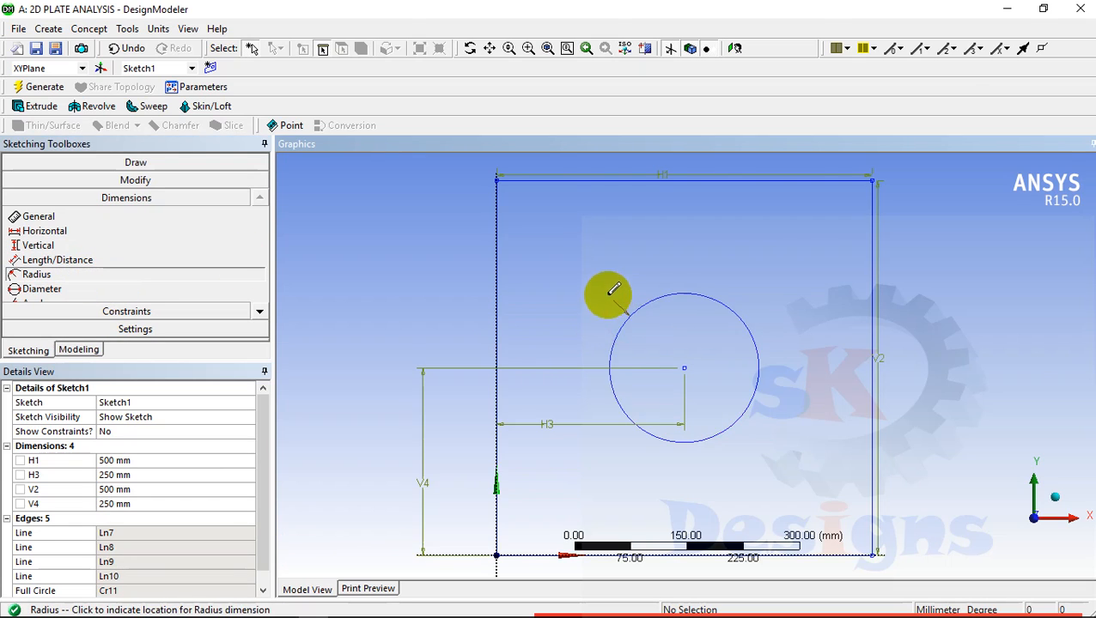
{"action": "left_click", "coordinate": [590, 276]}
{"action": "left_click", "coordinate": [162, 494]}
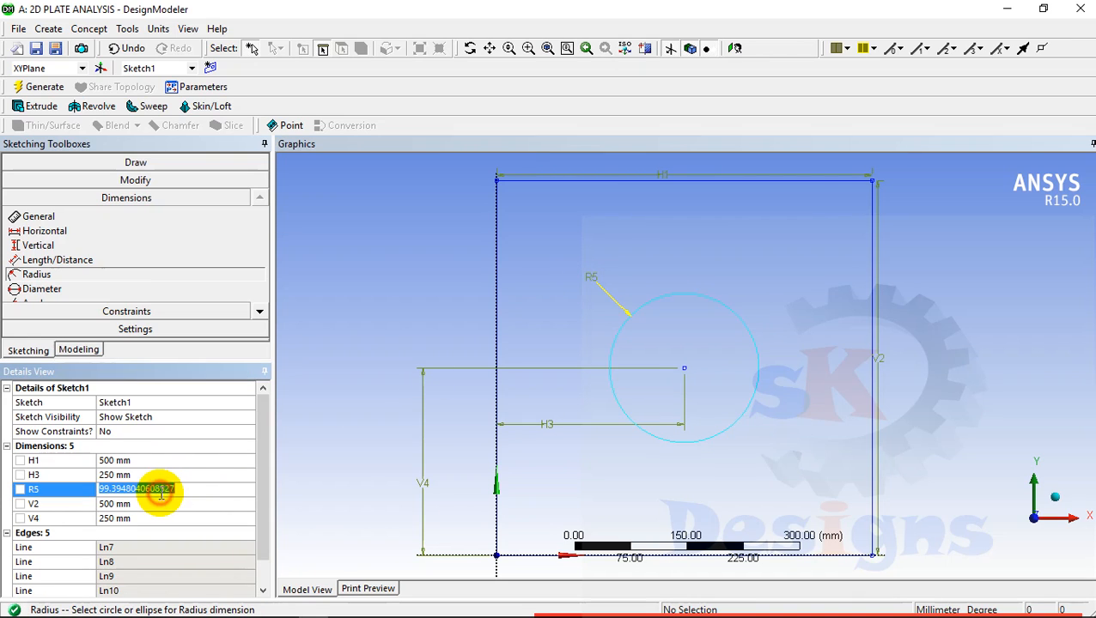
{"action": "type", "text": "10"}
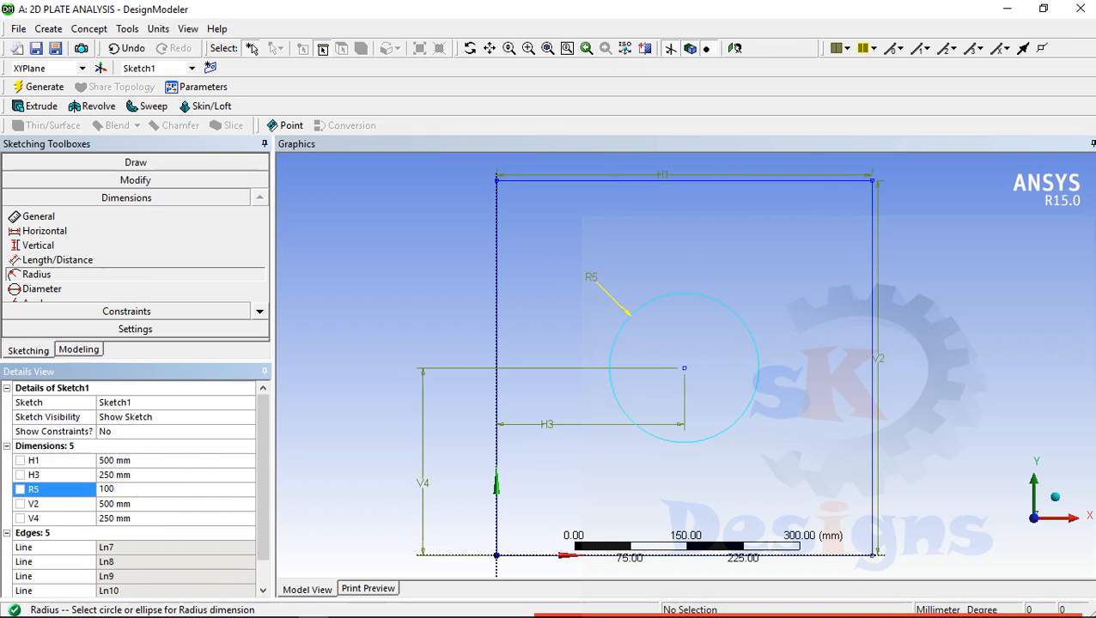
{"action": "type", "text": "0"}
{"action": "key", "text": "Return"}
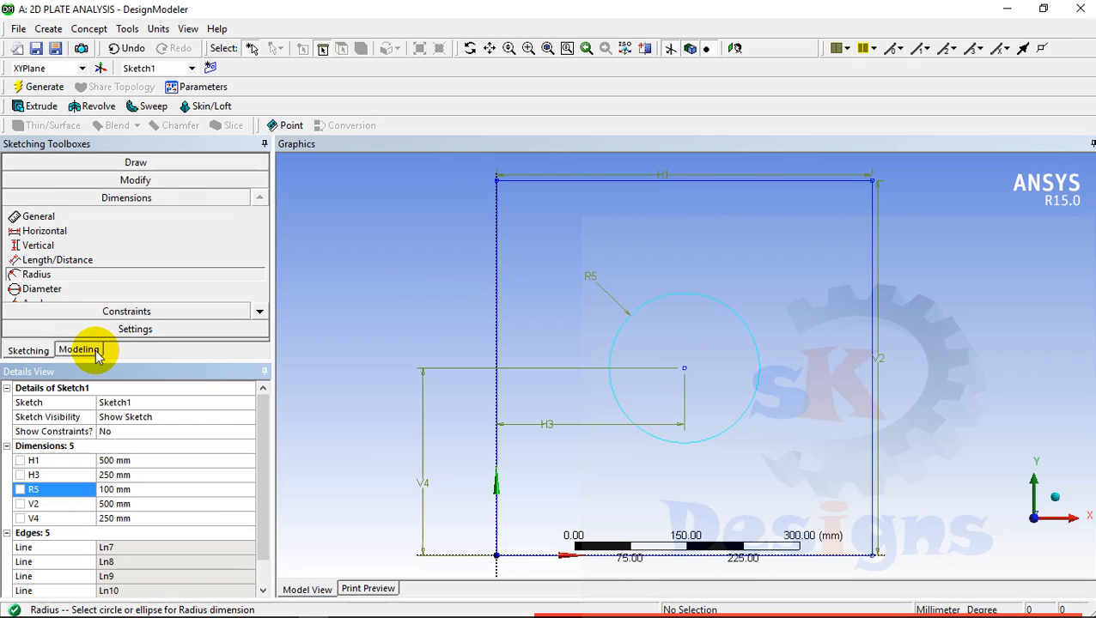
Step: Generate a surface body from Sketch1 with Surfaces From Sketches, using Add Material
{"action": "left_click", "coordinate": [79, 350]}
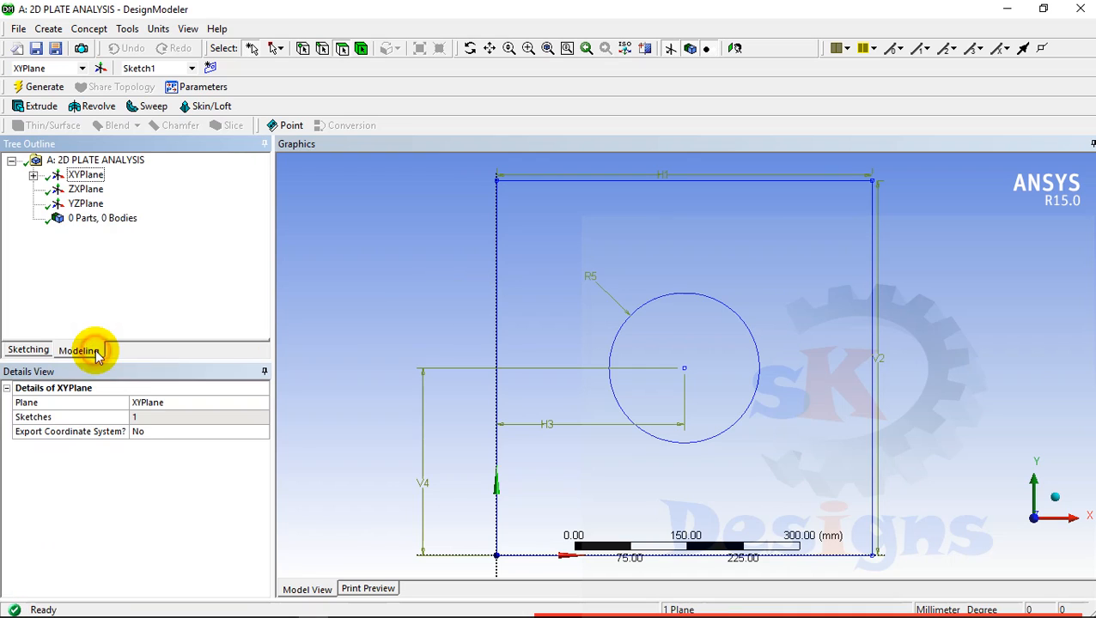
{"action": "left_click", "coordinate": [387, 266]}
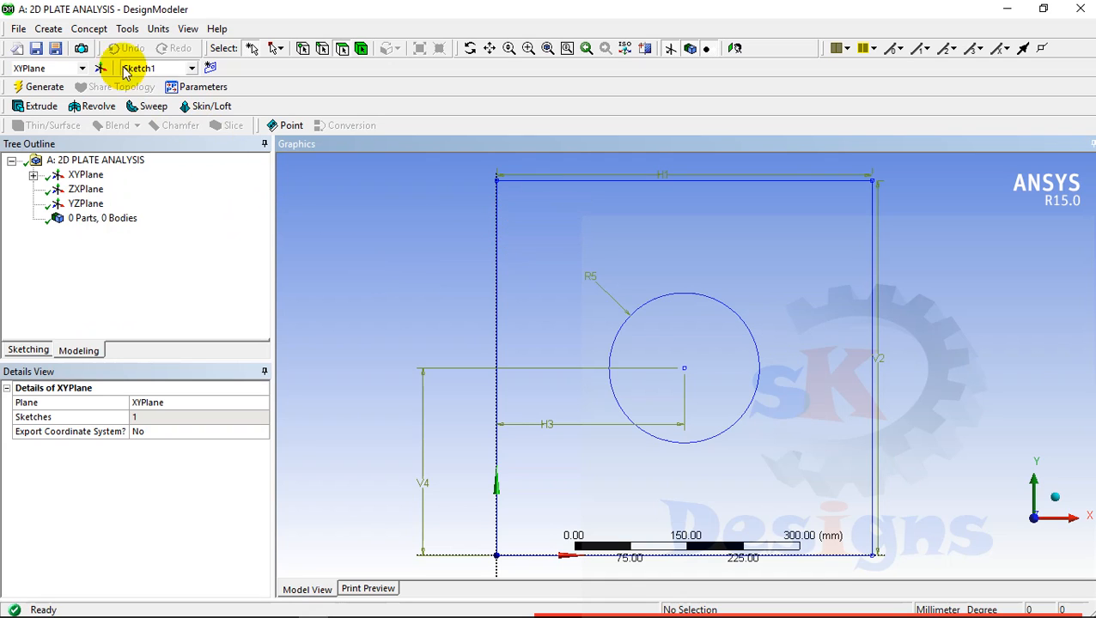
{"action": "left_click", "coordinate": [89, 28]}
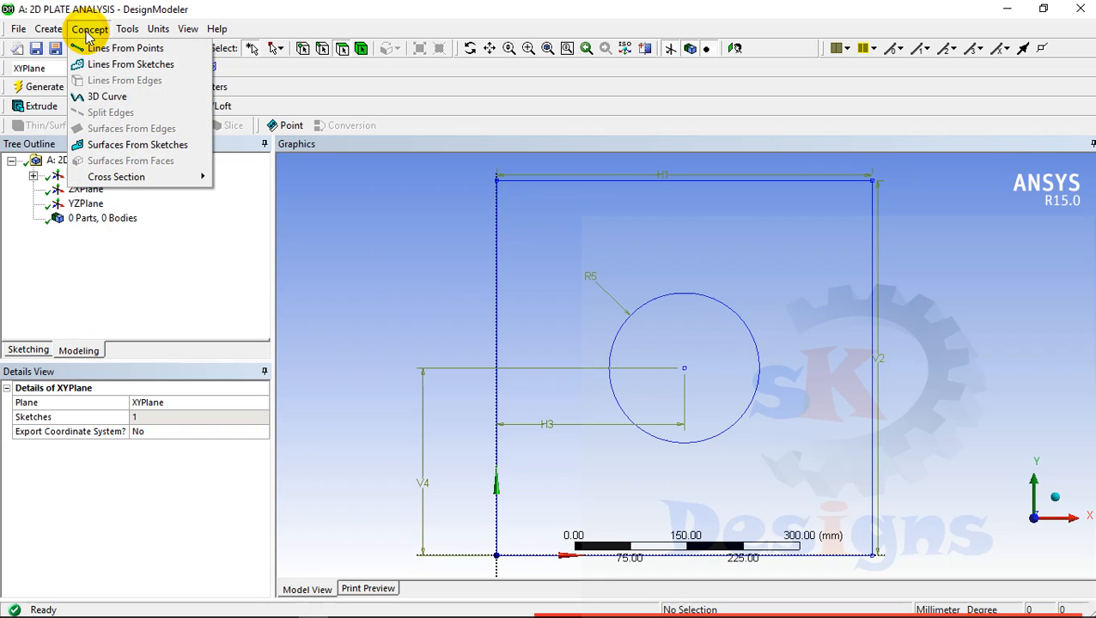
{"action": "left_click", "coordinate": [128, 146]}
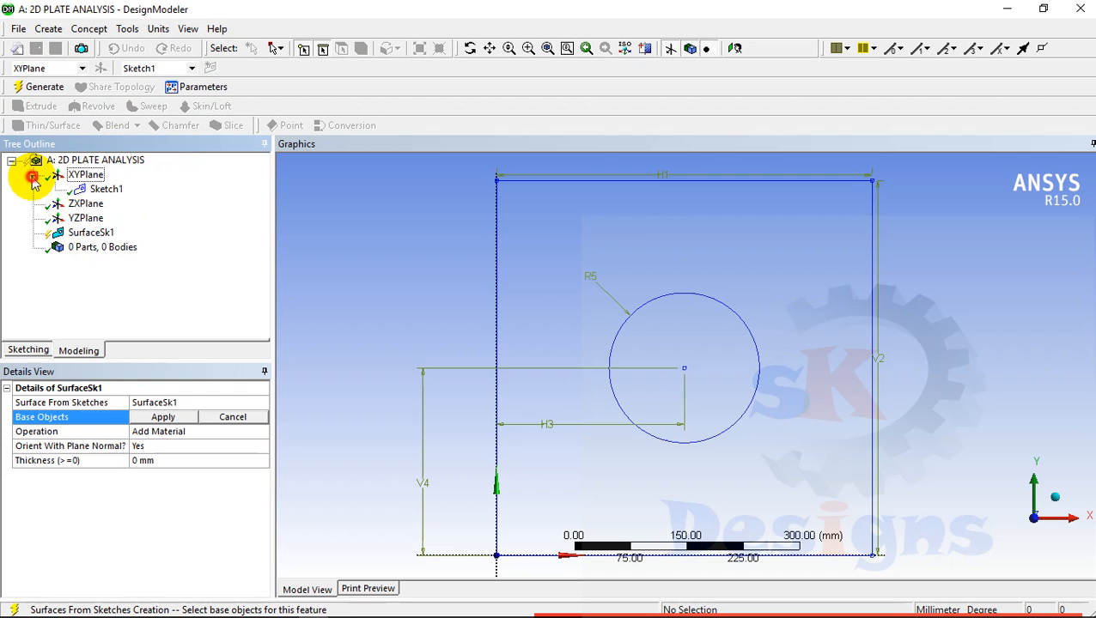
{"action": "left_click", "coordinate": [104, 188]}
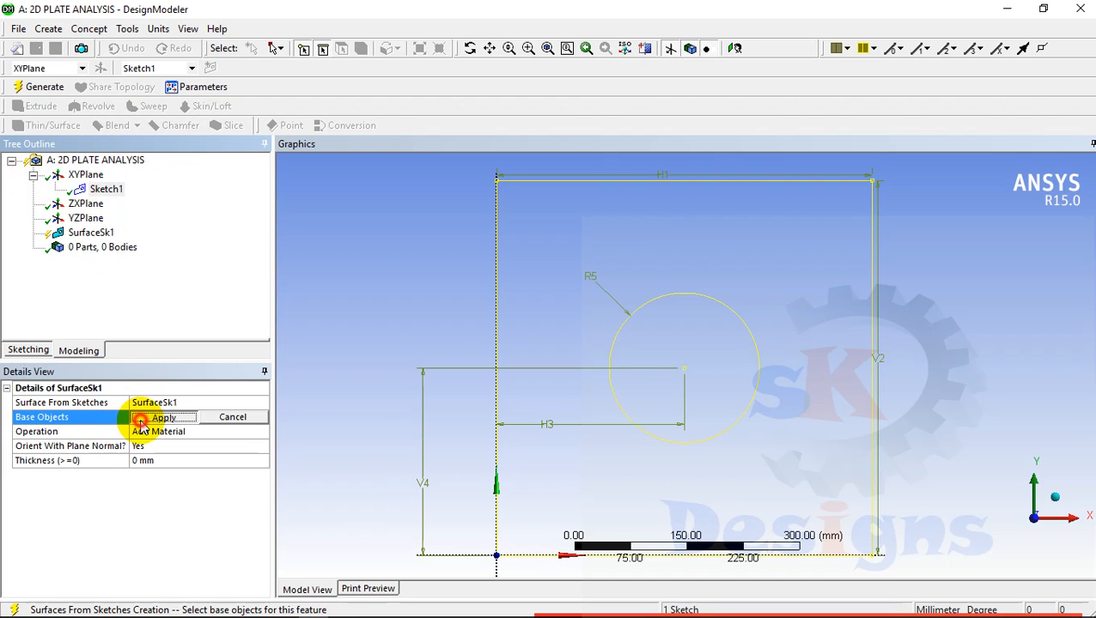
{"action": "left_click", "coordinate": [139, 417]}
{"action": "left_click", "coordinate": [40, 87]}
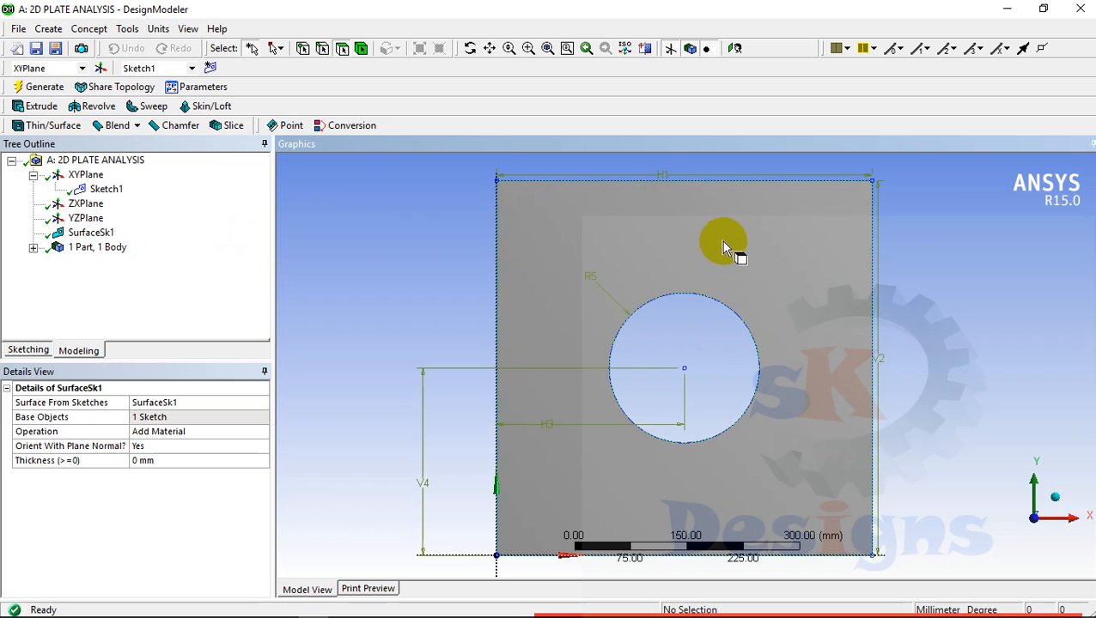
Step: Return to the Workbench project schematic and open the Static Structural system's Model in Mechanical
{"action": "left_click", "coordinate": [1006, 11]}
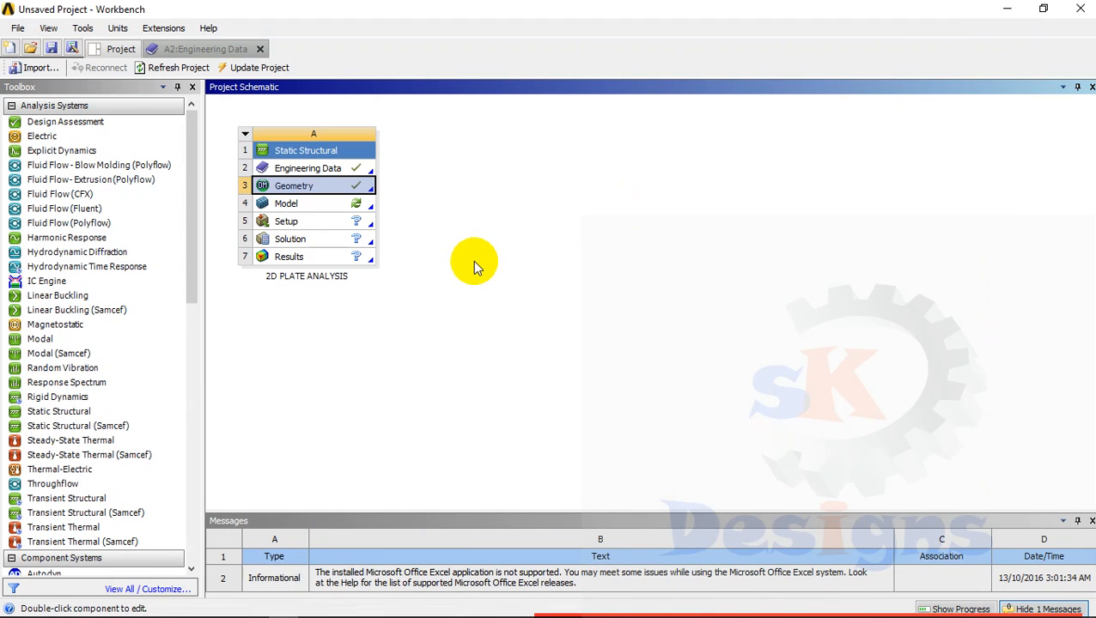
{"action": "double_click", "coordinate": [322, 211]}
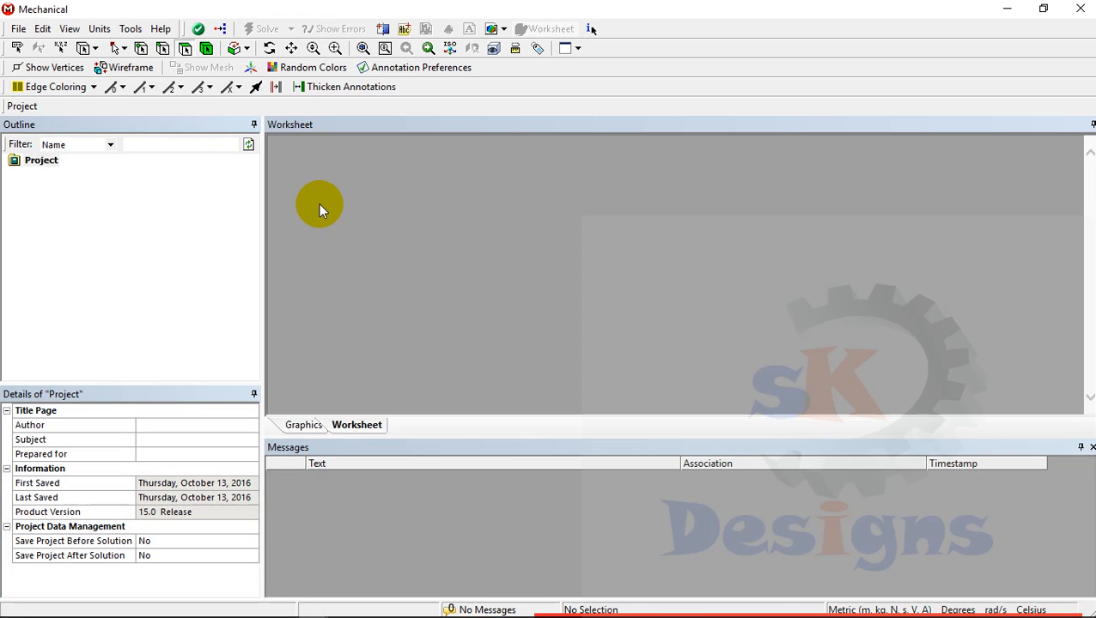
{"action": "left_click", "coordinate": [319, 203]}
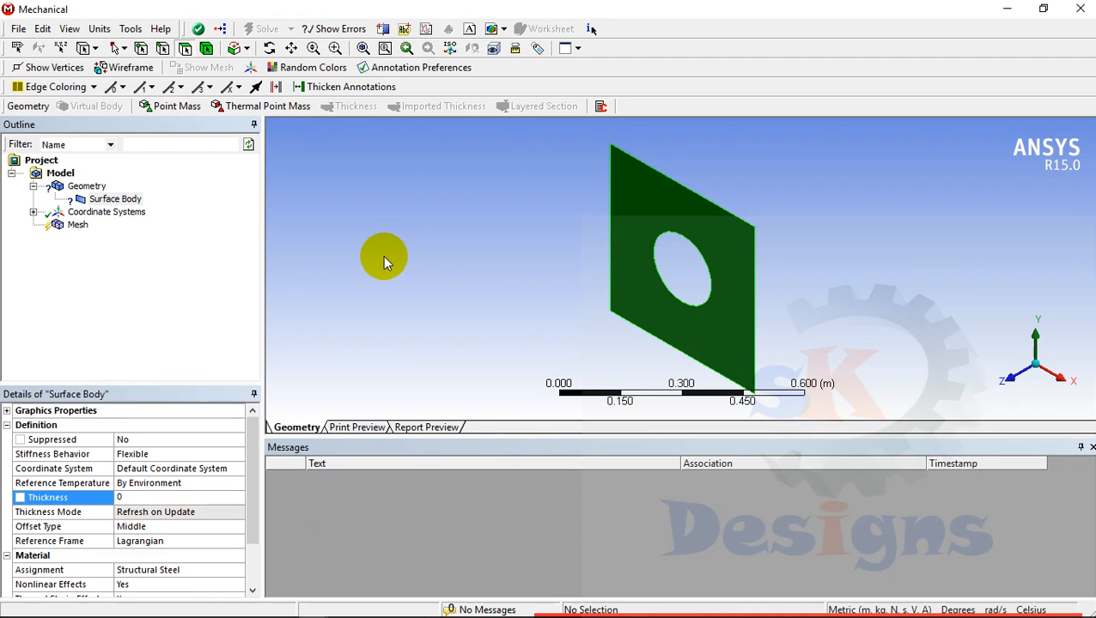
{"action": "left_click", "coordinate": [470, 226]}
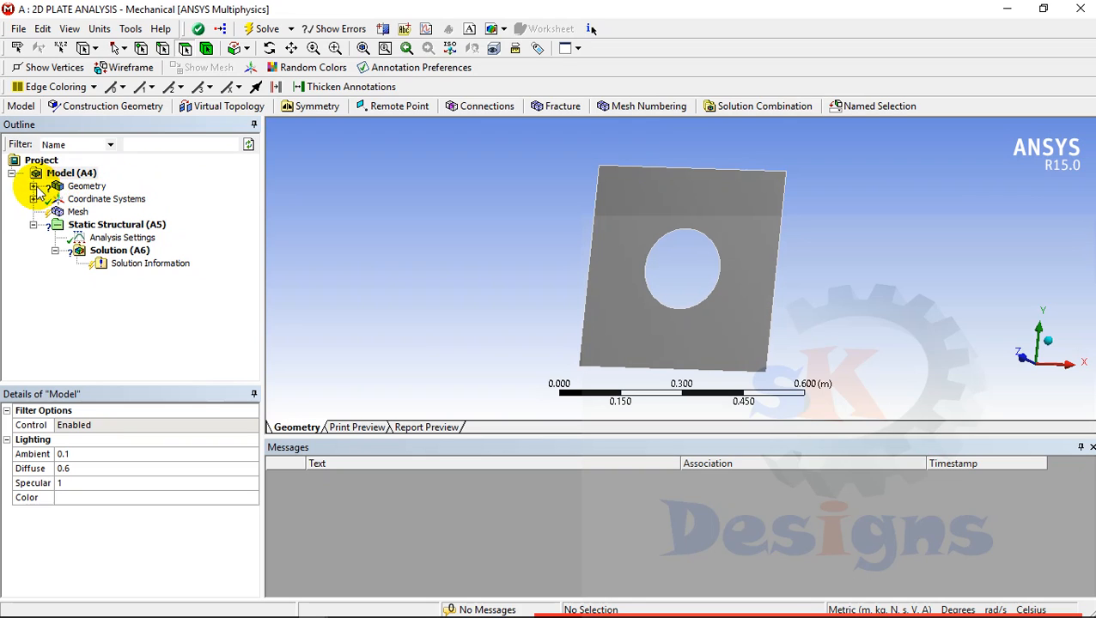
Step: Set the thickness of the geometry's Surface Body to 0.0005 m
{"action": "left_click", "coordinate": [33, 185]}
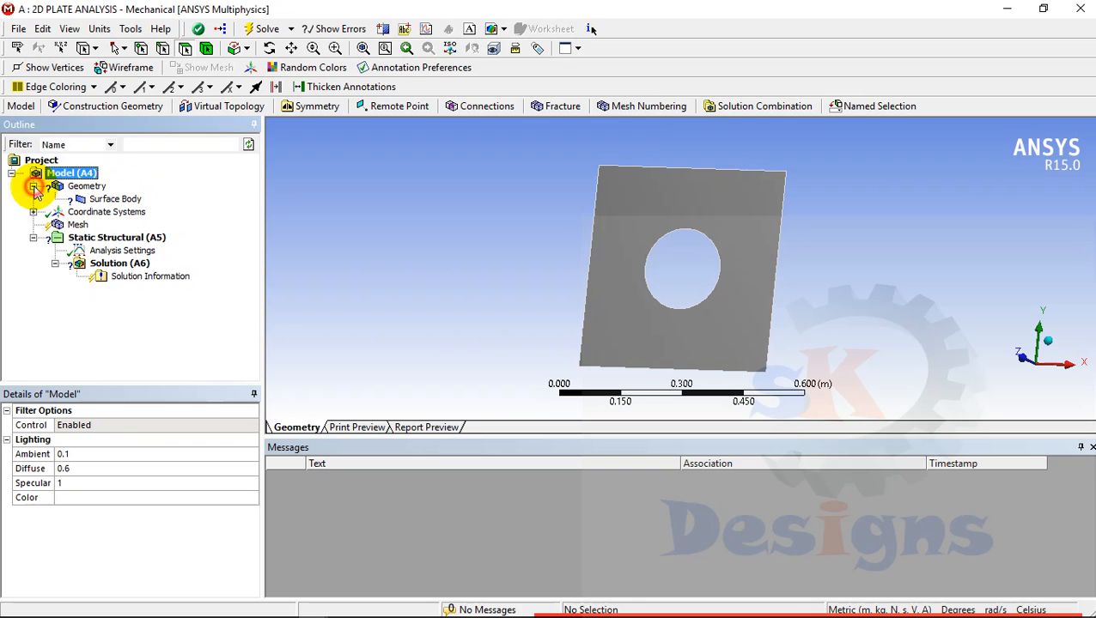
{"action": "left_click", "coordinate": [98, 199]}
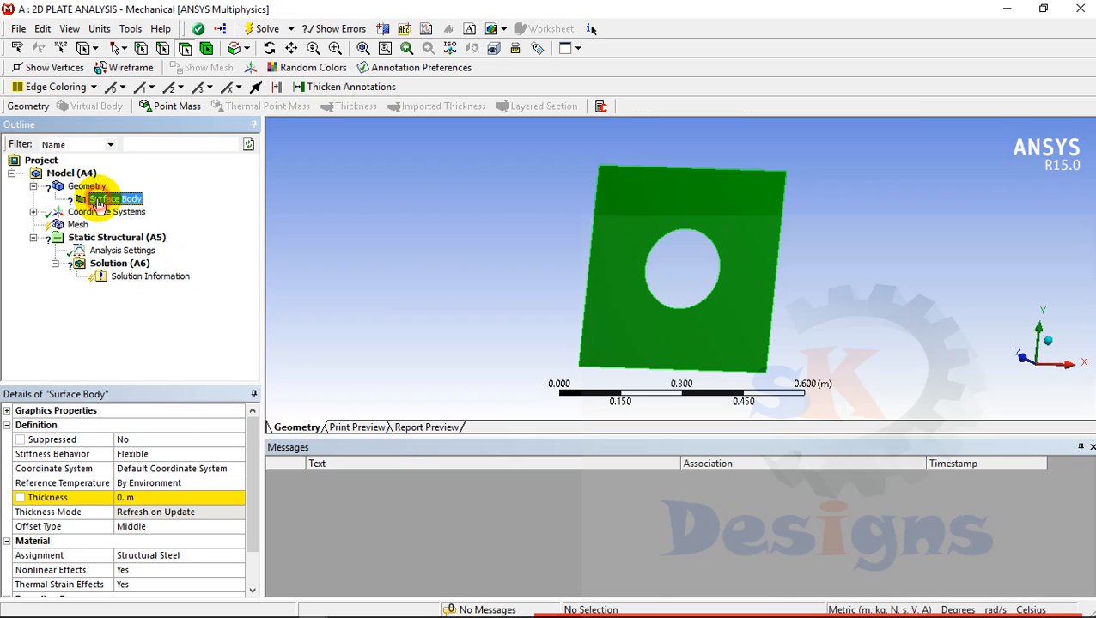
{"action": "left_click", "coordinate": [146, 496]}
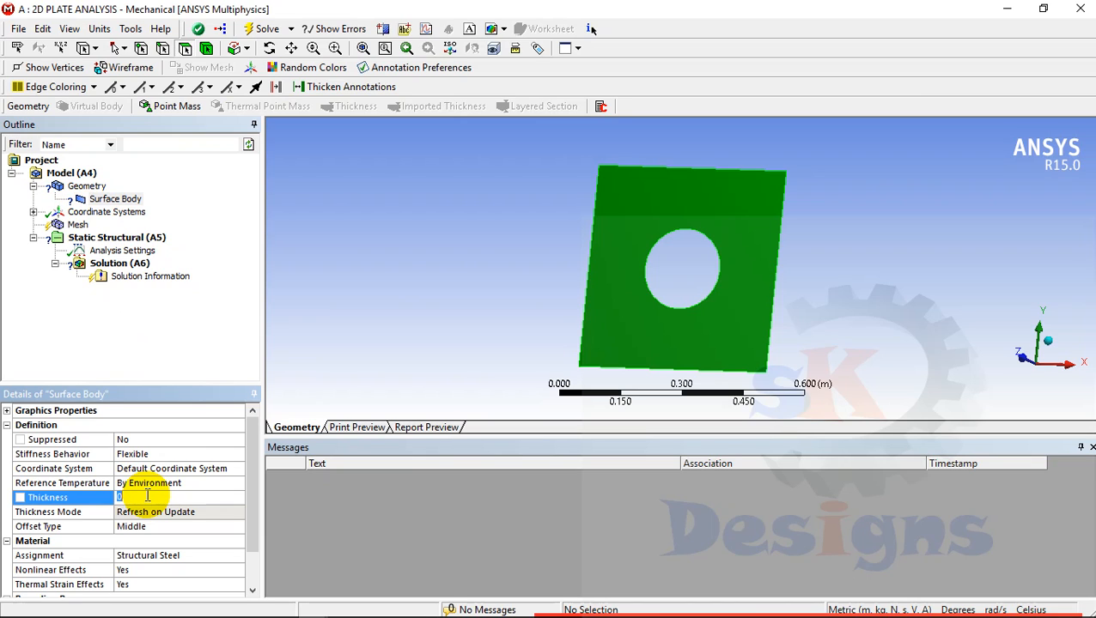
{"action": "left_click", "coordinate": [372, 391]}
{"action": "left_click", "coordinate": [135, 498]}
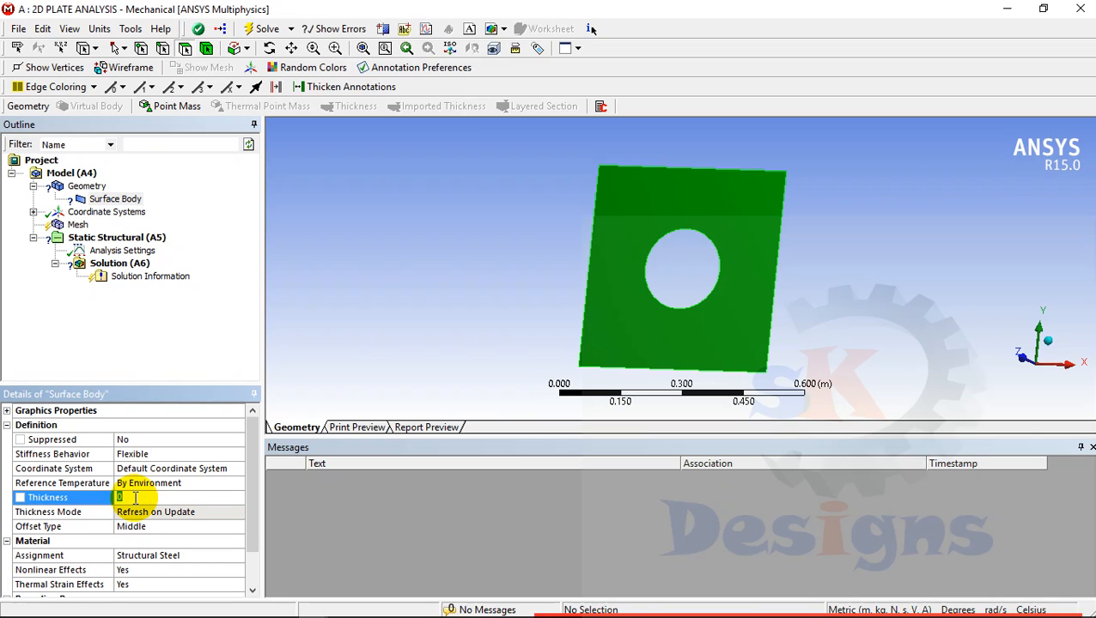
{"action": "type", "text": "0.000"}
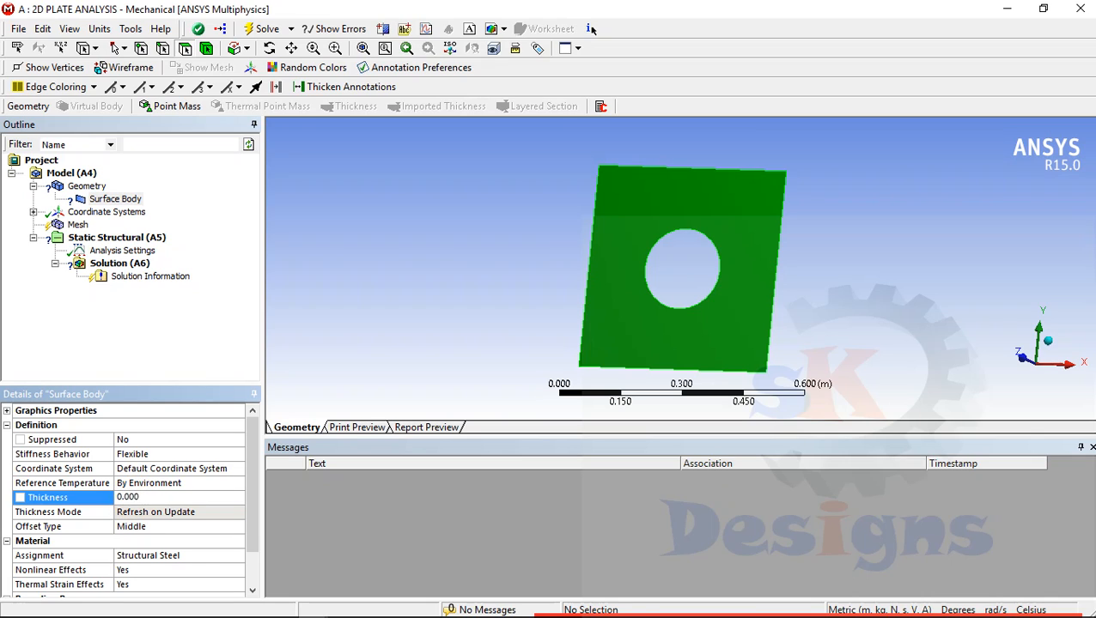
{"action": "type", "text": "5"}
{"action": "key", "text": "Return"}
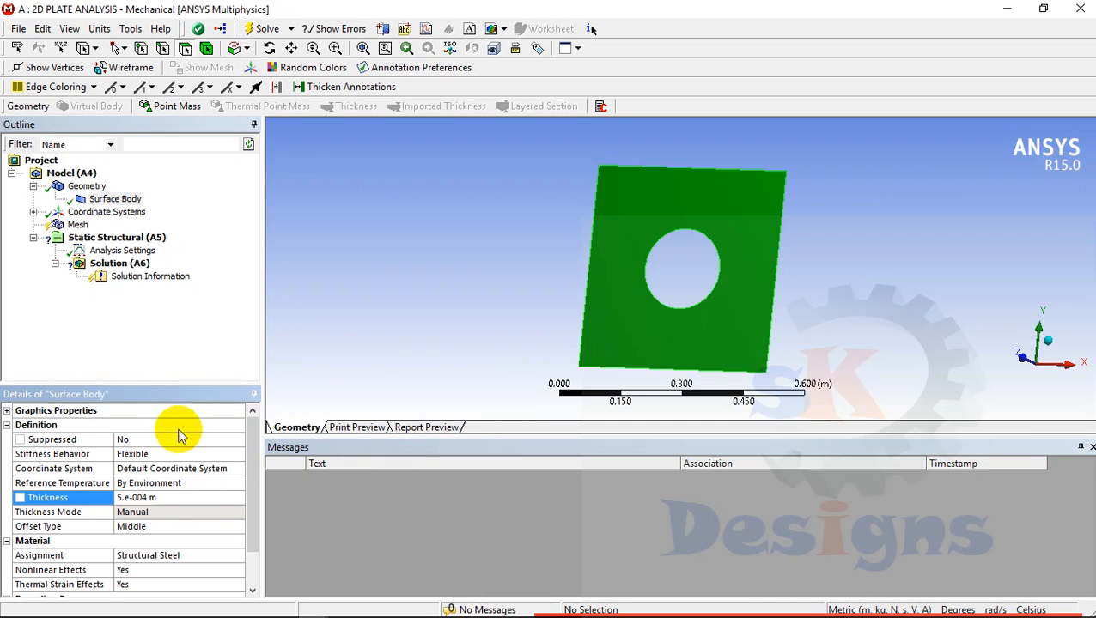
{"action": "left_click", "coordinate": [313, 320]}
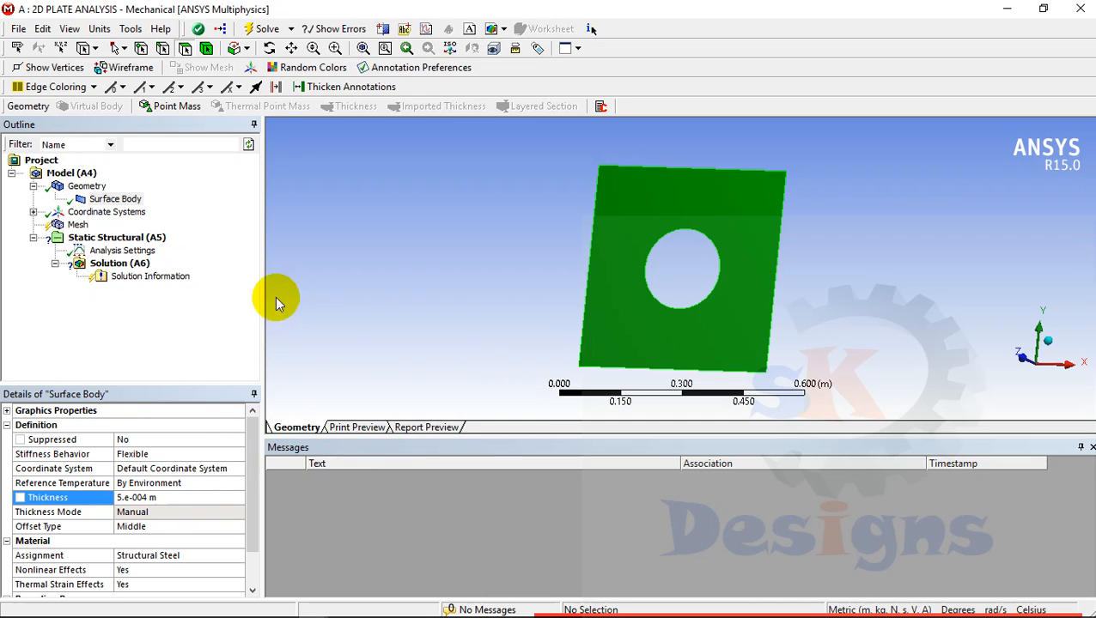
Step: Turn off the mesh's advanced size function and set the element size to 5 m
{"action": "left_click", "coordinate": [78, 225]}
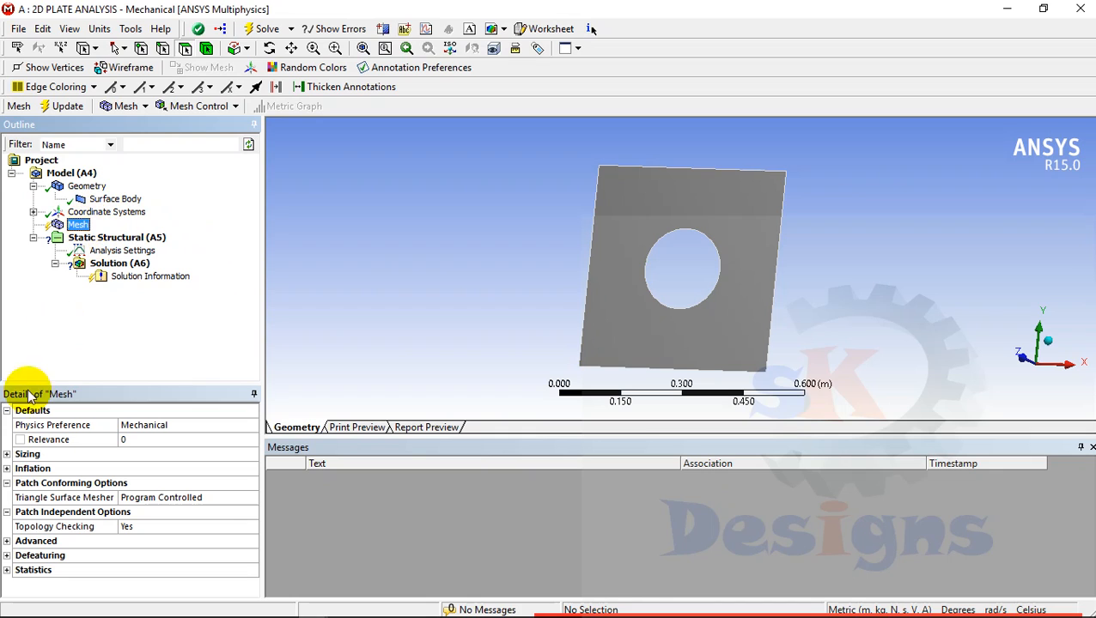
{"action": "left_click", "coordinate": [7, 454]}
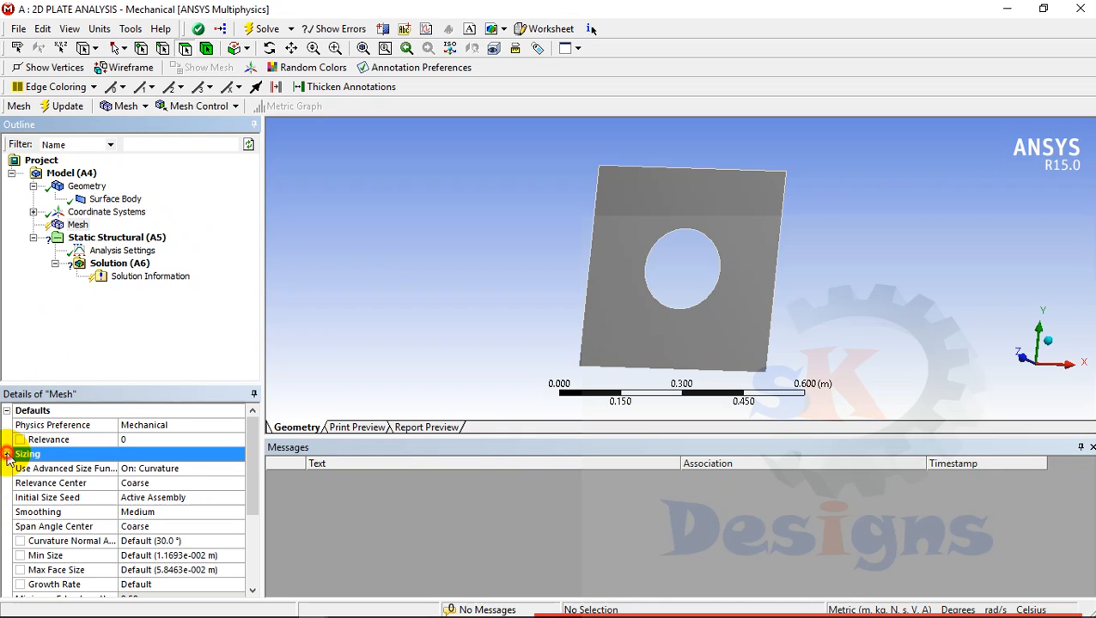
{"action": "left_click", "coordinate": [161, 484]}
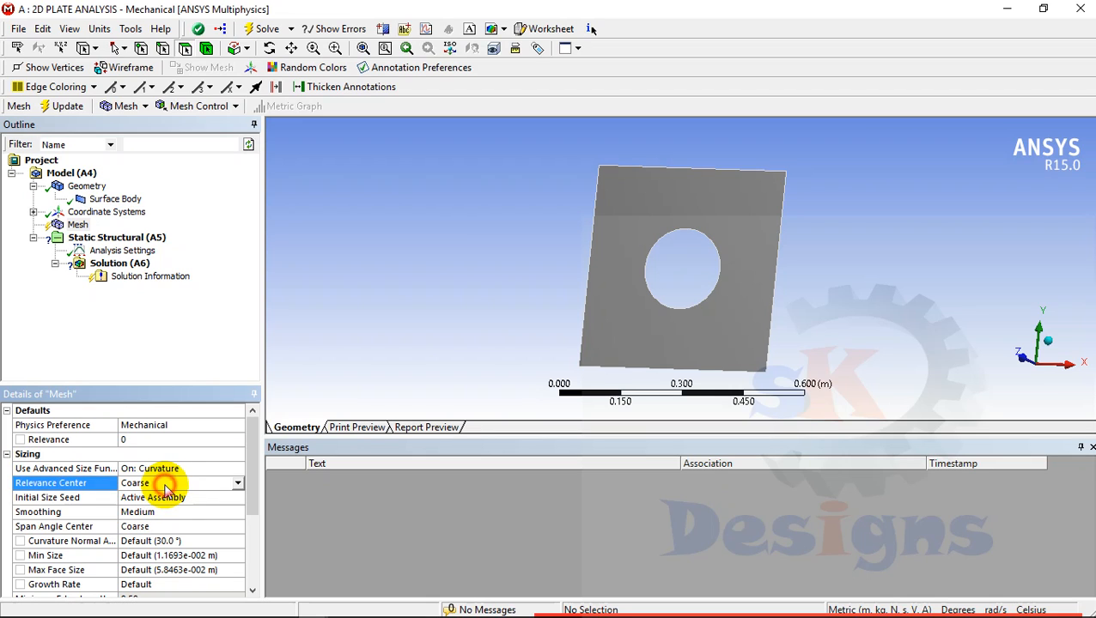
{"action": "left_click", "coordinate": [168, 468]}
{"action": "left_click", "coordinate": [237, 469]}
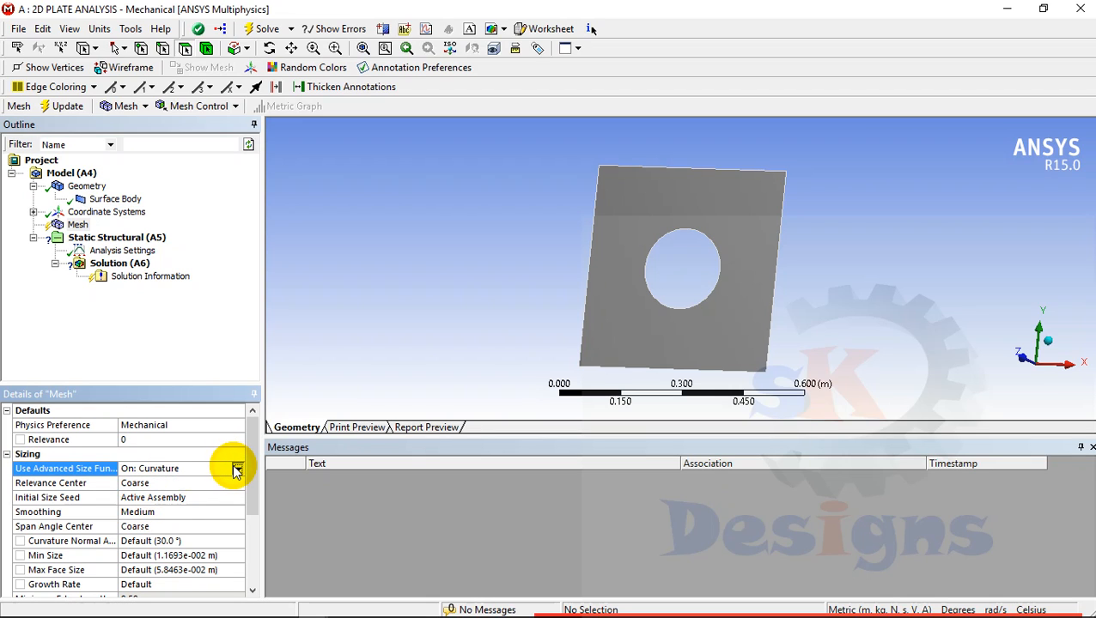
{"action": "left_click", "coordinate": [199, 496]}
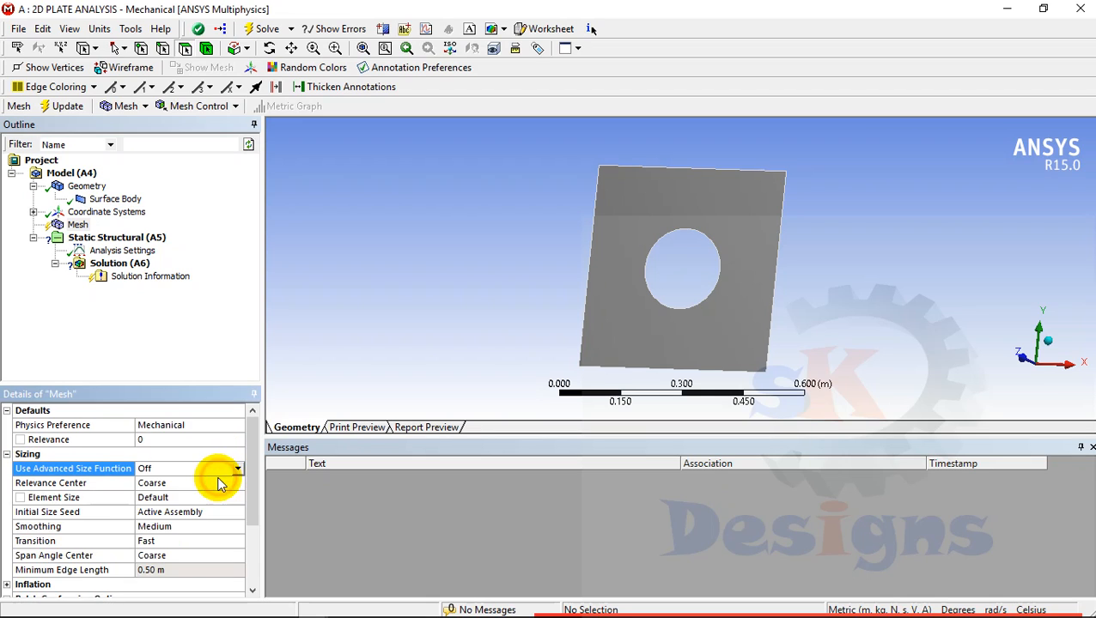
{"action": "left_click", "coordinate": [200, 498]}
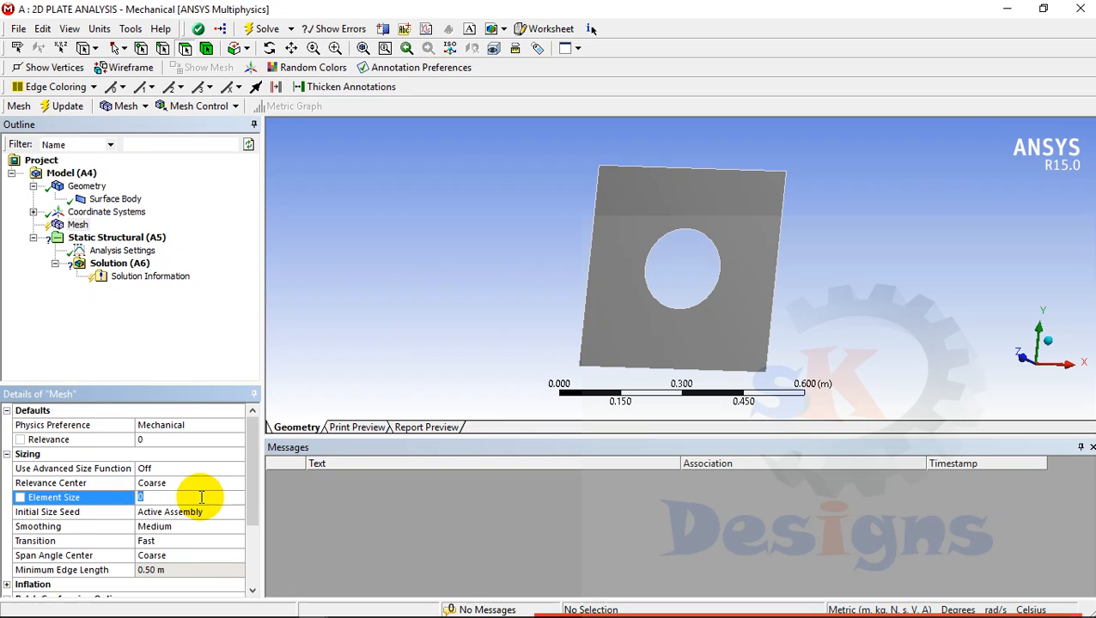
{"action": "key", "text": "Return"}
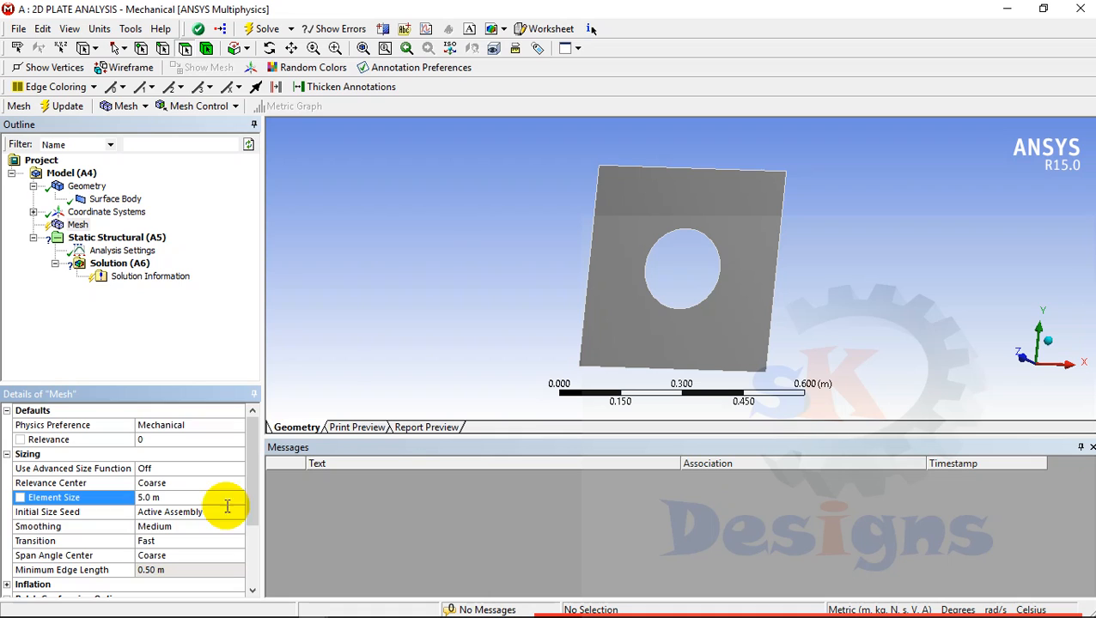
Step: Generate the mesh for the plate with the current mesh settings
{"action": "left_click", "coordinate": [78, 226]}
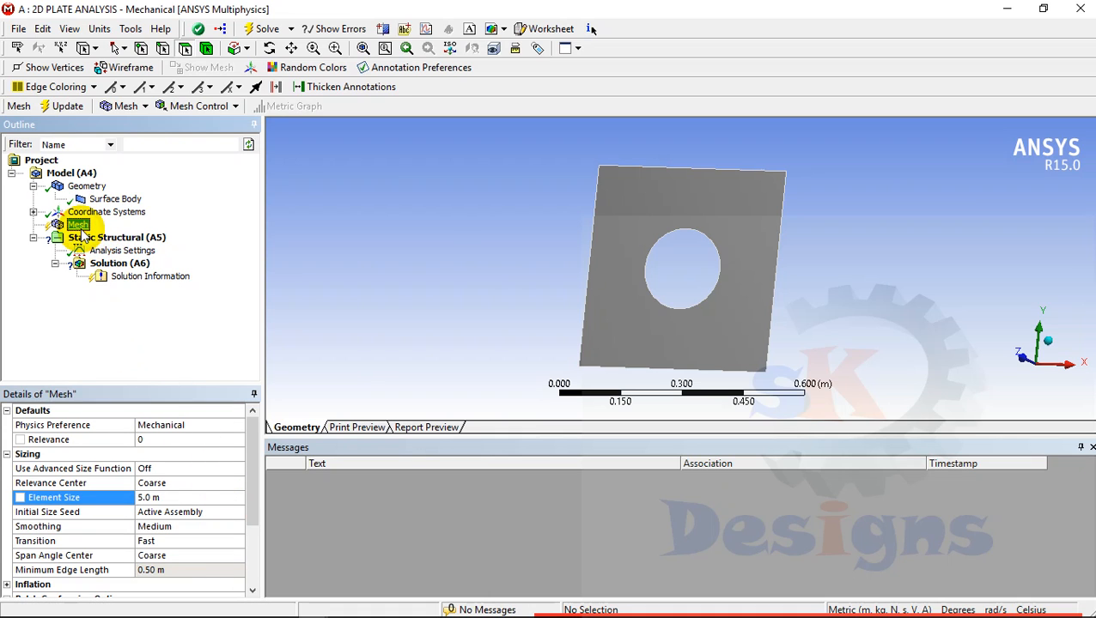
{"action": "right_click", "coordinate": [78, 228]}
{"action": "left_click", "coordinate": [129, 286]}
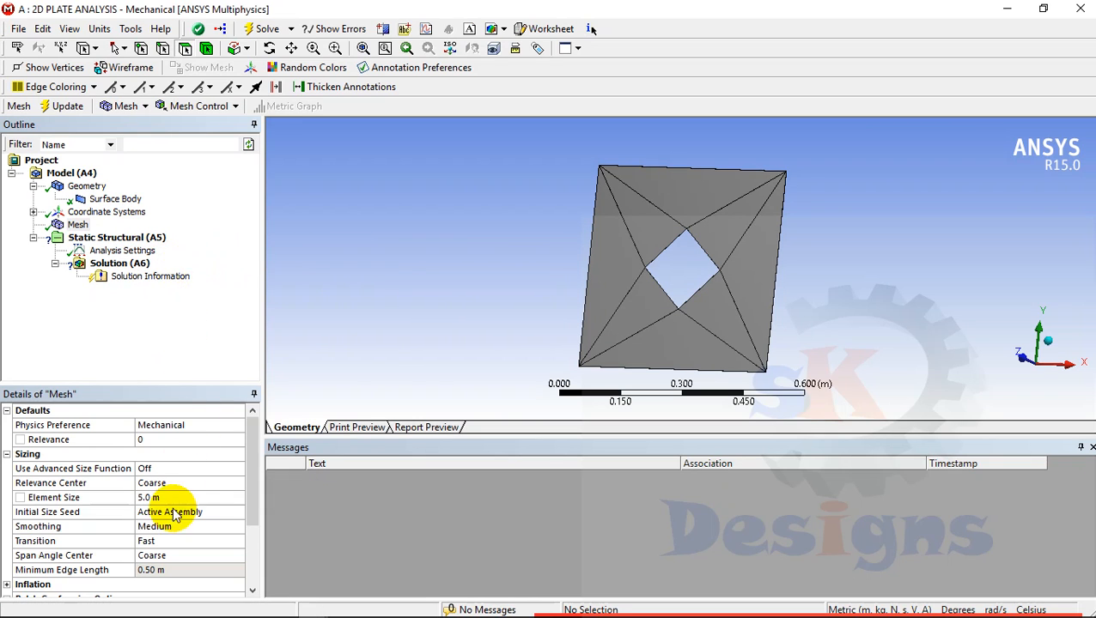
Step: Switch the unit system to Metric (mm, kg, N, s, mV, mA)
{"action": "left_click", "coordinate": [175, 569]}
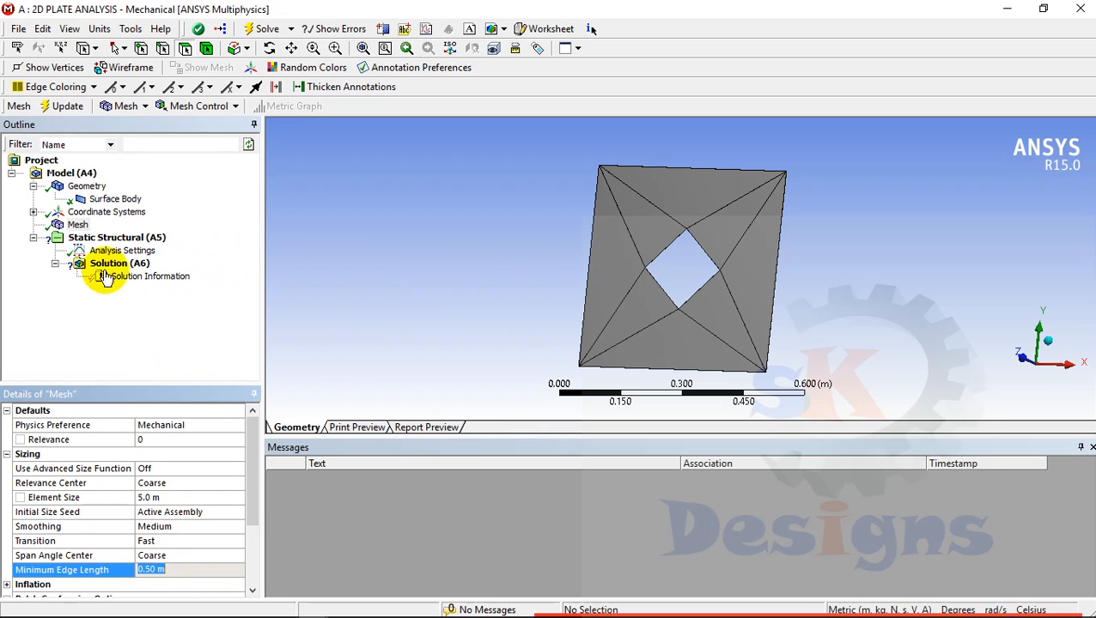
{"action": "left_click", "coordinate": [99, 29]}
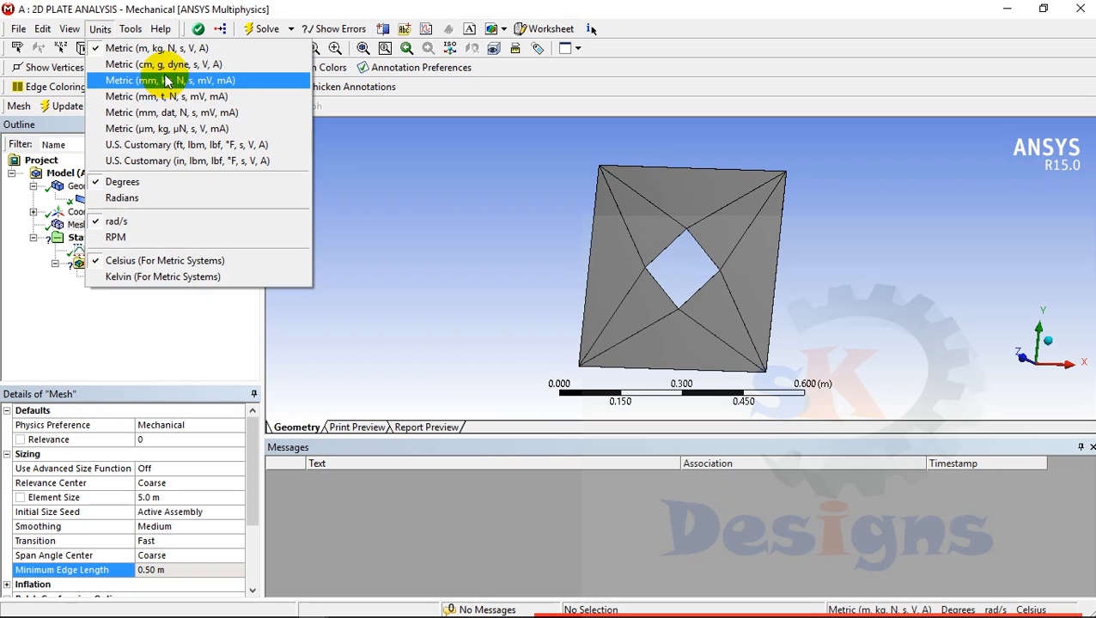
{"action": "left_click", "coordinate": [245, 84]}
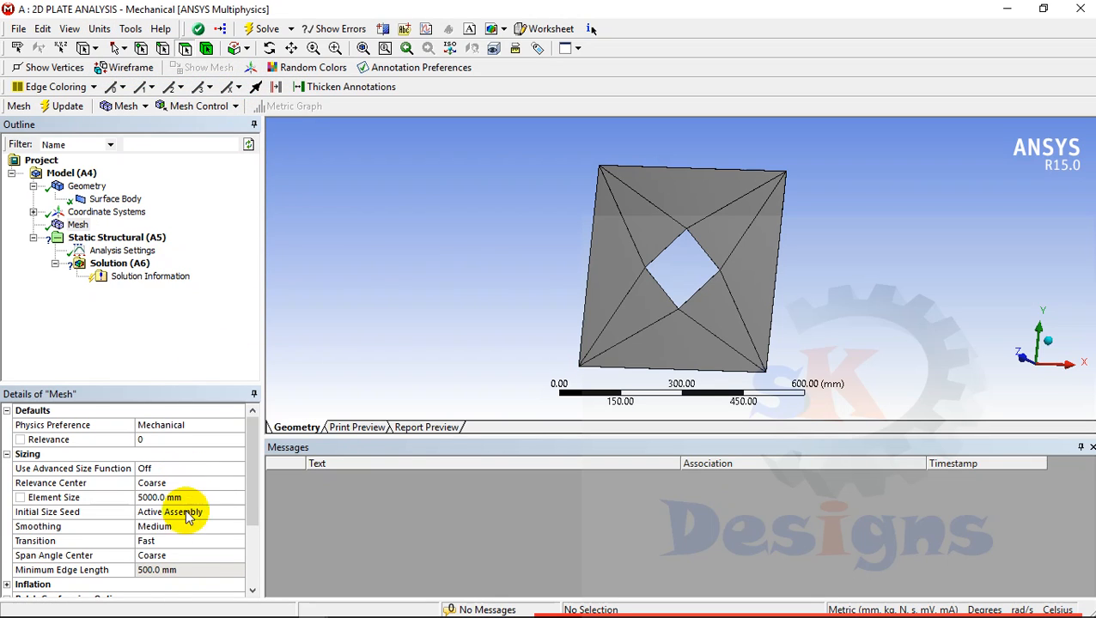
{"action": "left_click", "coordinate": [168, 570]}
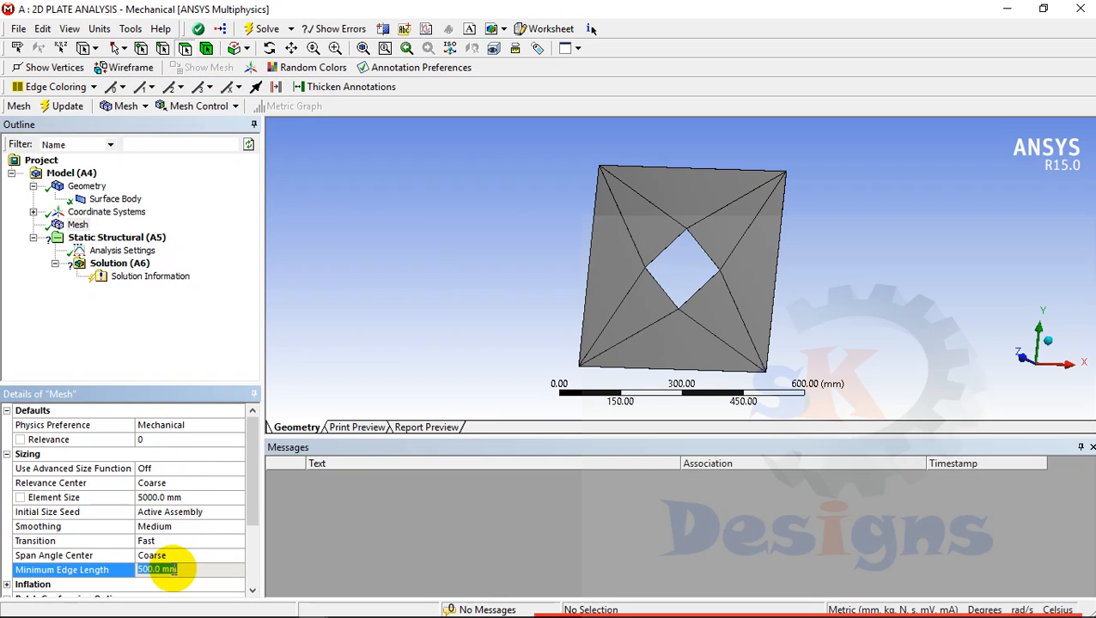
Step: Set the mesh element size to 5 mm and update the mesh
{"action": "left_click", "coordinate": [172, 498]}
{"action": "type", "text": "5"}
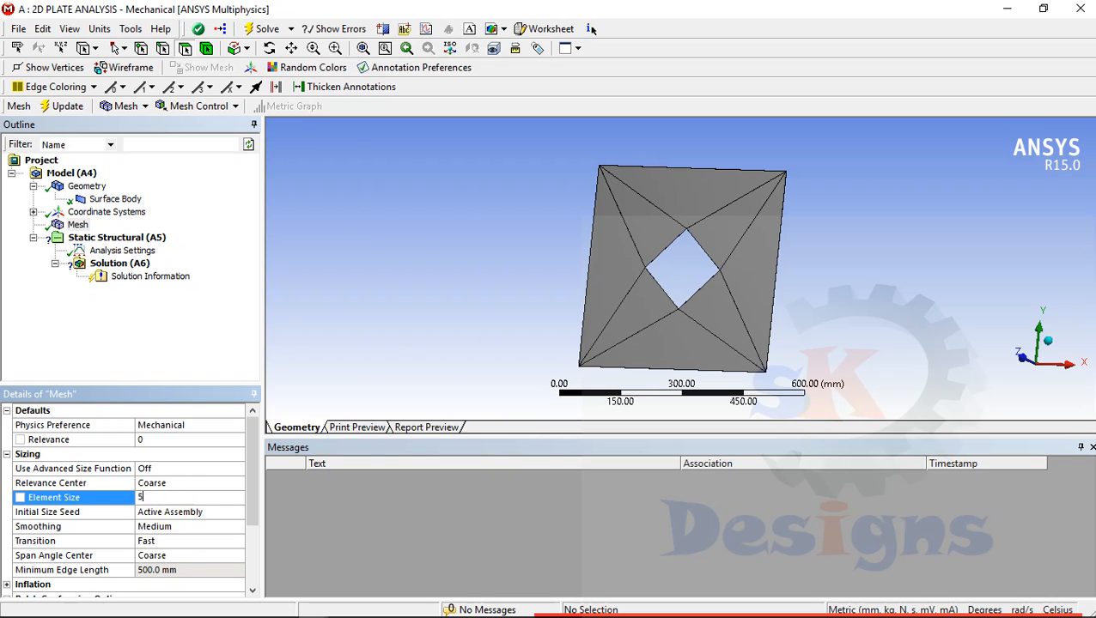
{"action": "key", "text": "Return"}
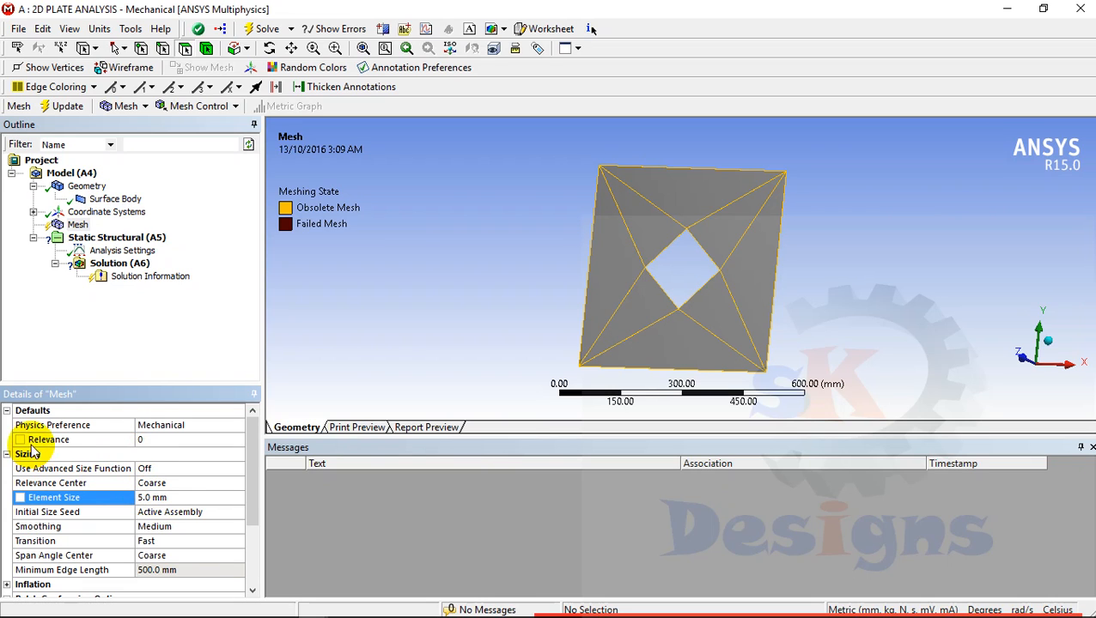
{"action": "left_click", "coordinate": [69, 106]}
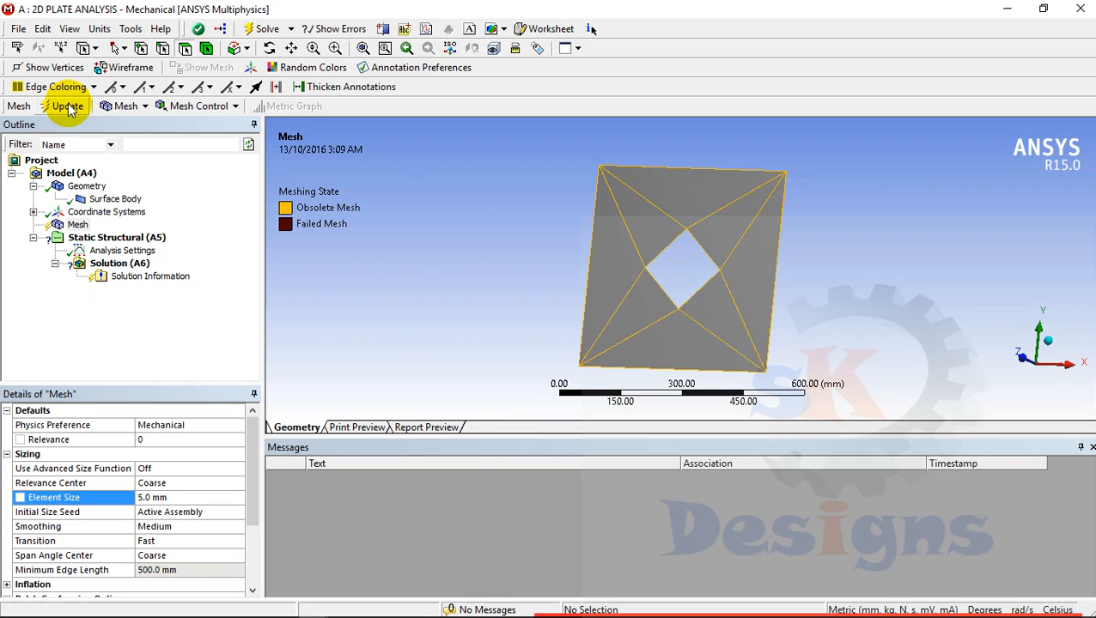
Step: Examine the updated plate mesh, looking closely at the elements around the circular hole
{"action": "left_click", "coordinate": [77, 225]}
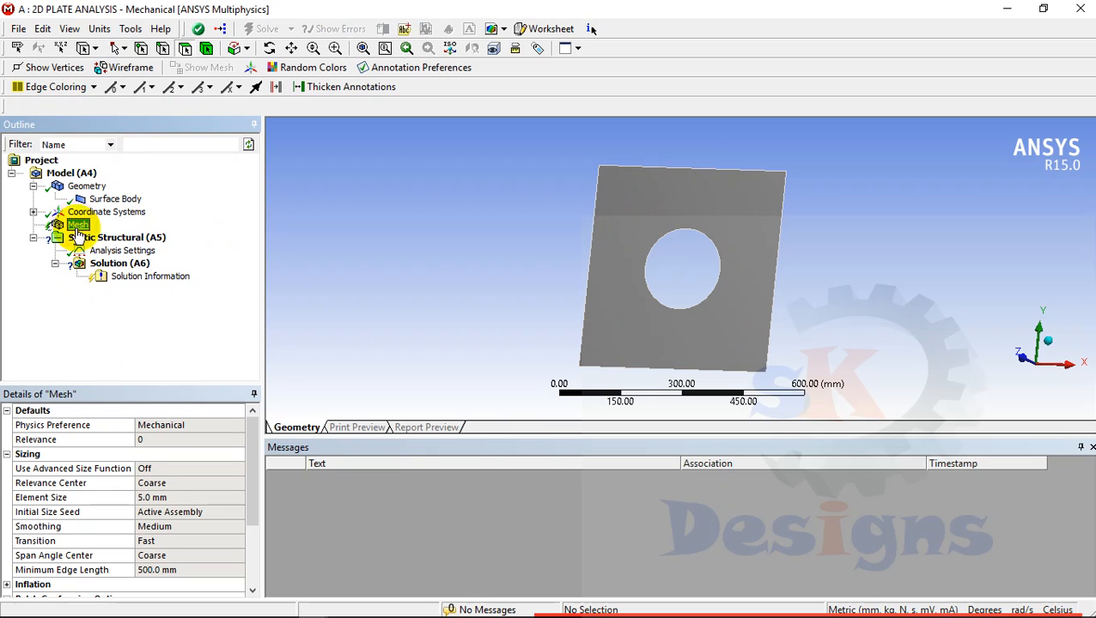
{"action": "left_click", "coordinate": [313, 387]}
{"action": "scroll", "coordinate": [215, 392], "scroll_direction": "up", "scroll_amount": 3}
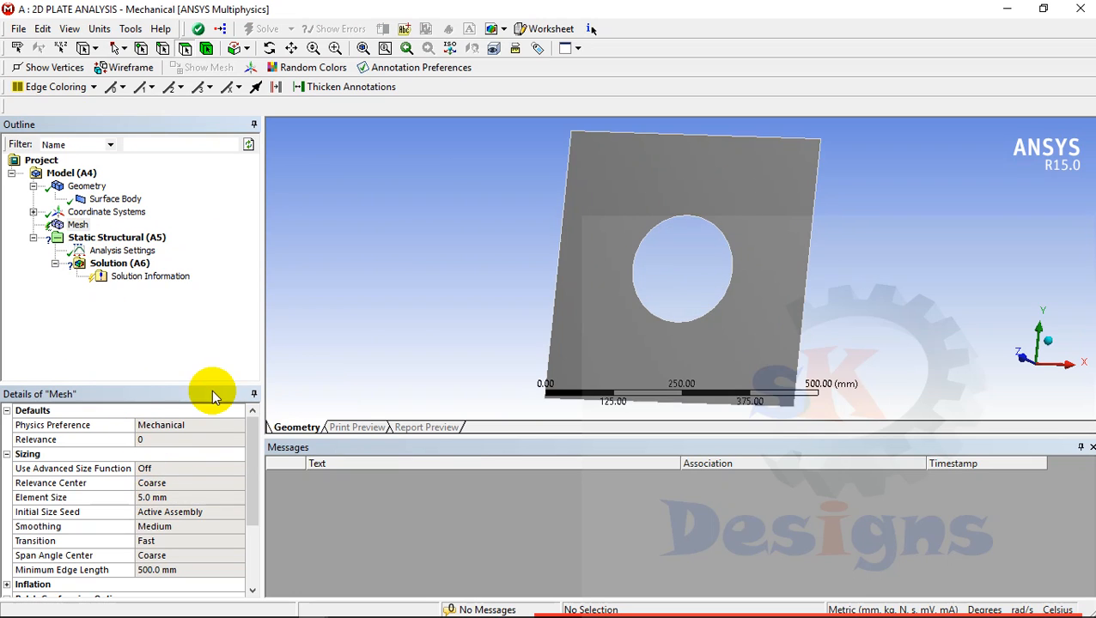
{"action": "scroll", "coordinate": [250, 450], "scroll_direction": "down", "scroll_amount": 3}
{"action": "left_click_drag", "start_coordinate": [250, 450], "coordinate": [257, 530]}
{"action": "left_click_drag", "start_coordinate": [257, 531], "coordinate": [250, 456]}
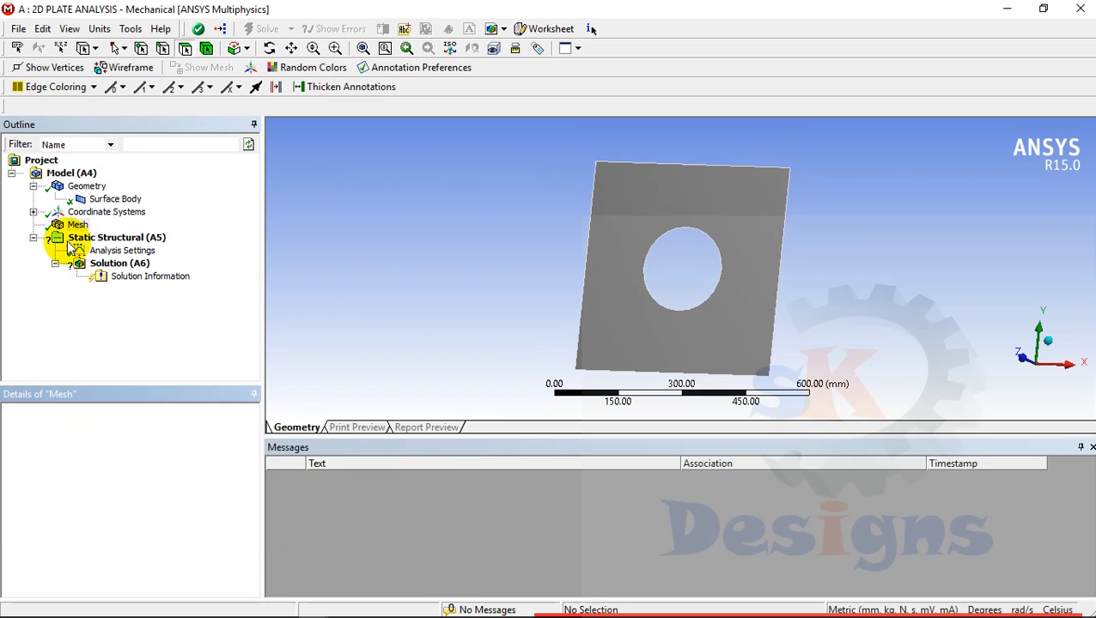
{"action": "left_click", "coordinate": [75, 225]}
{"action": "middle_click_drag", "start_coordinate": [512, 267], "coordinate": [674, 281]}
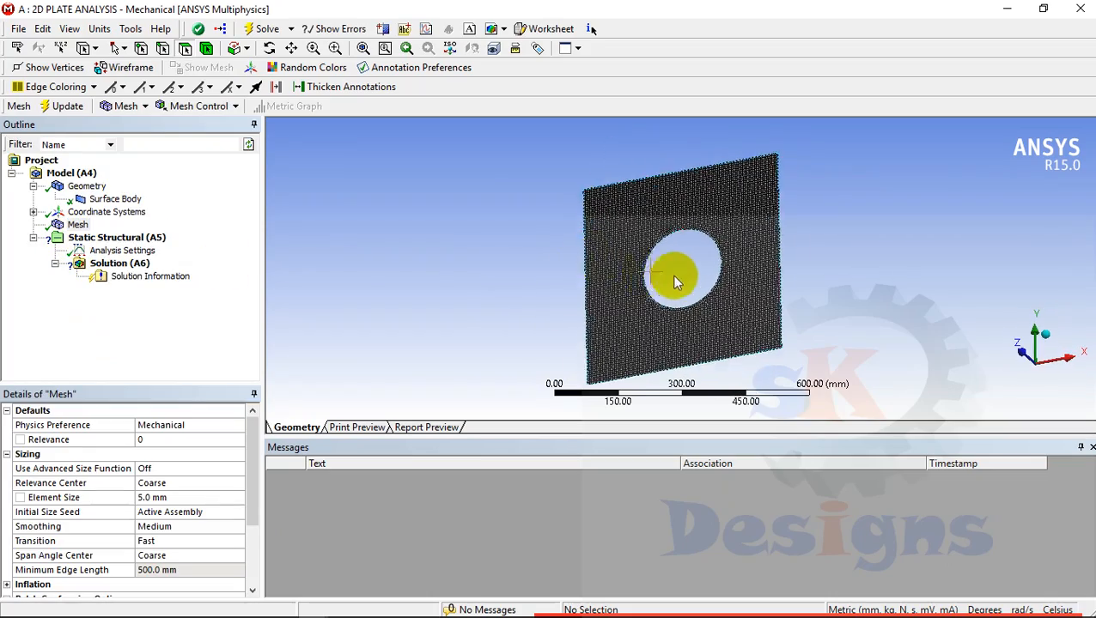
{"action": "scroll", "coordinate": [674, 281], "scroll_direction": "up", "scroll_amount": 10}
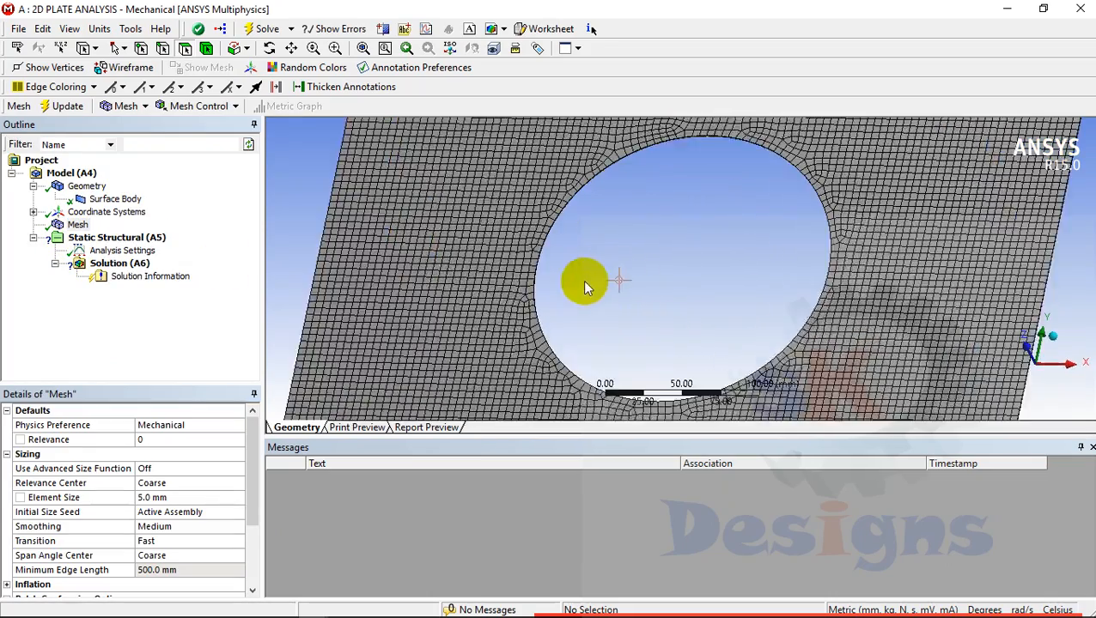
{"action": "scroll", "coordinate": [584, 286], "scroll_direction": "up", "scroll_amount": 3}
{"action": "scroll", "coordinate": [522, 283], "scroll_direction": "down", "scroll_amount": 3}
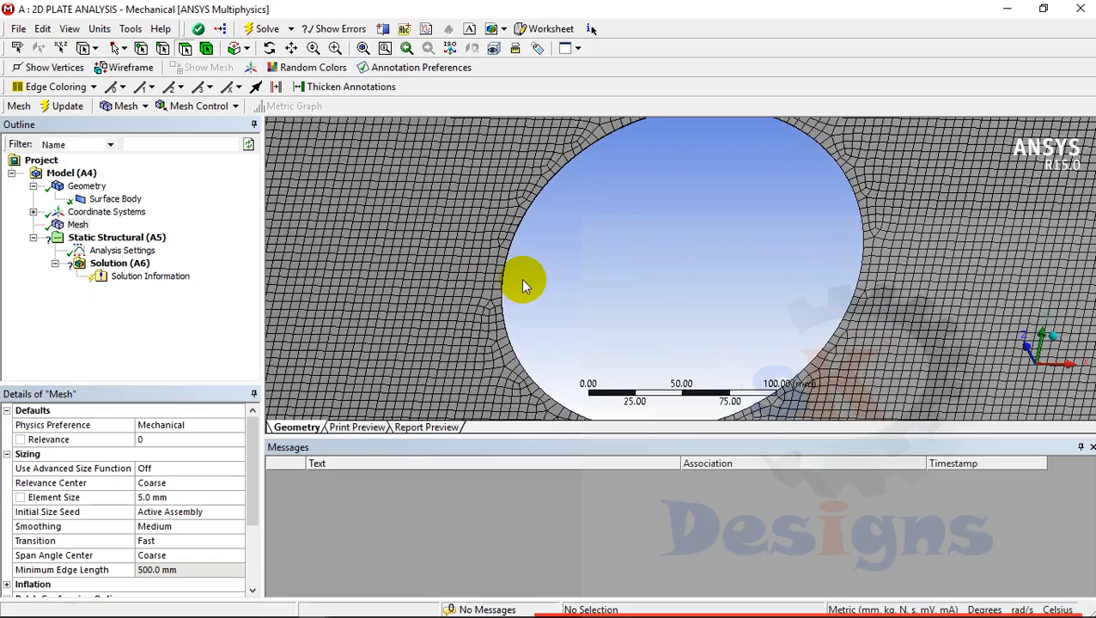
{"action": "scroll", "coordinate": [522, 278], "scroll_direction": "down", "scroll_amount": 5}
{"action": "middle_click_drag", "start_coordinate": [522, 278], "coordinate": [525, 314]}
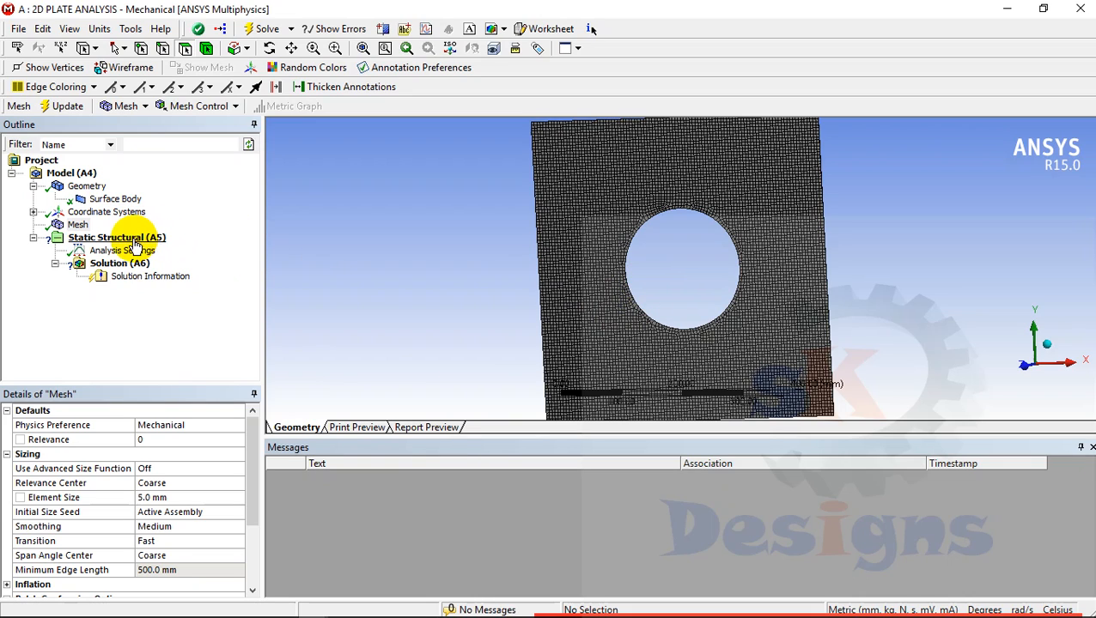
Step: Set the mesh element size to 50 mm and update the mesh
{"action": "left_click", "coordinate": [174, 497]}
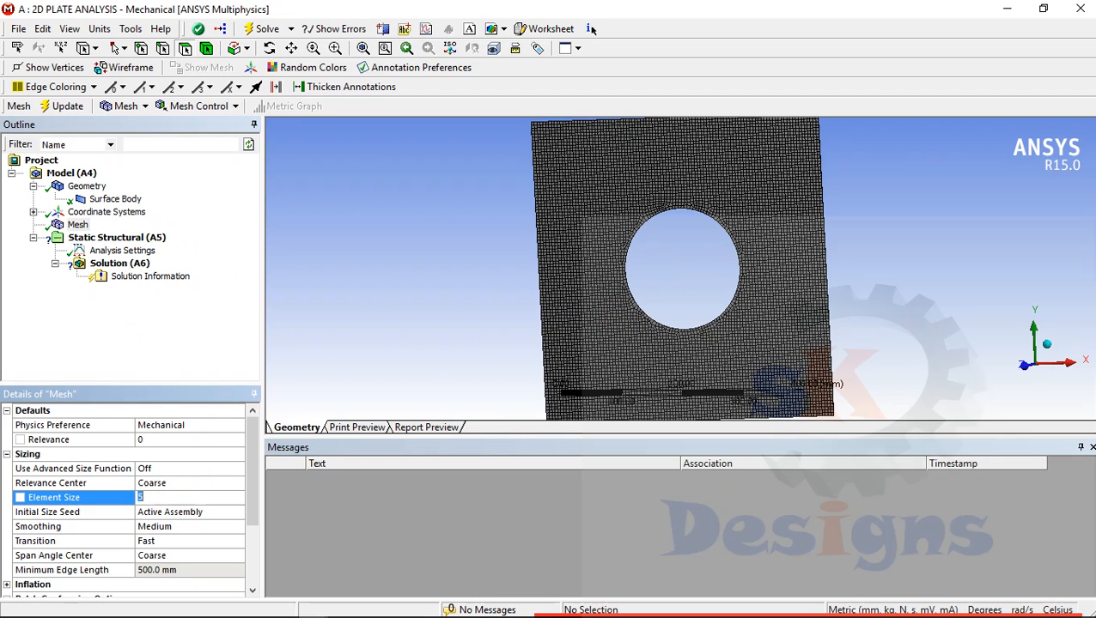
{"action": "type", "text": "50"}
{"action": "key", "text": "Return"}
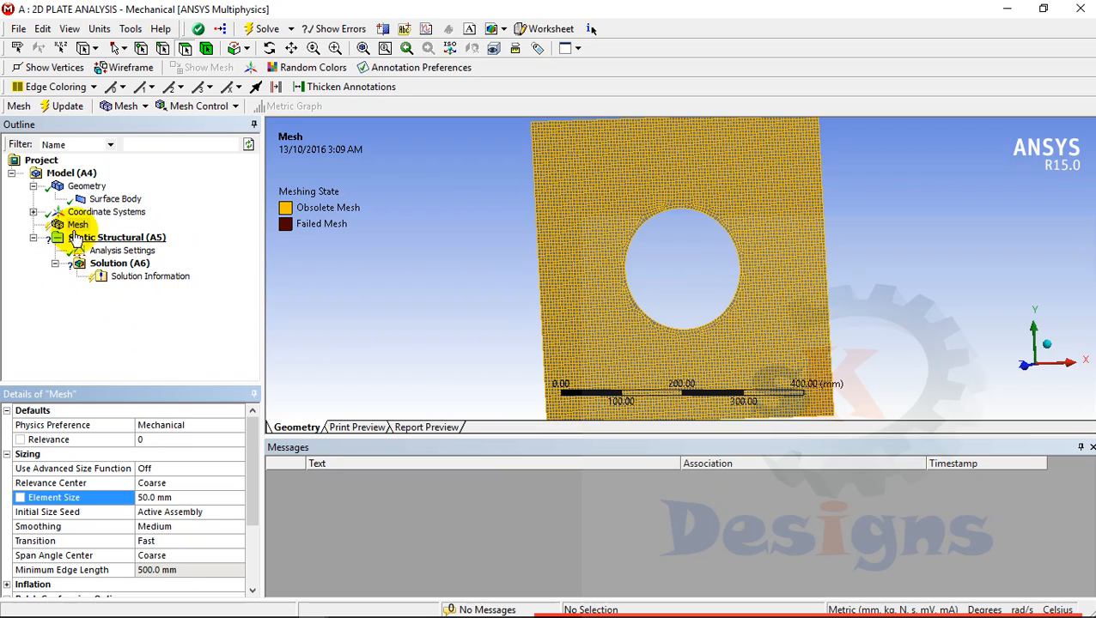
{"action": "left_click", "coordinate": [80, 113]}
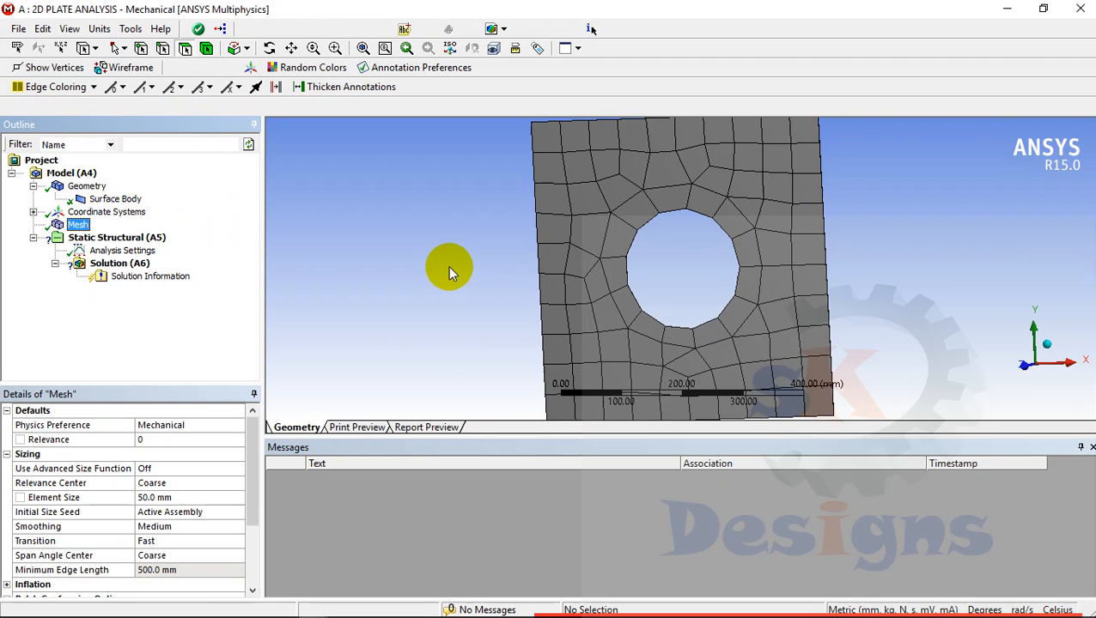
Step: Set the mesh element size to 10 mm and update the mesh
{"action": "left_click", "coordinate": [447, 266]}
{"action": "middle_click_drag", "start_coordinate": [509, 262], "coordinate": [471, 261]}
{"action": "left_click", "coordinate": [205, 494]}
{"action": "key", "text": "BackSpace"}
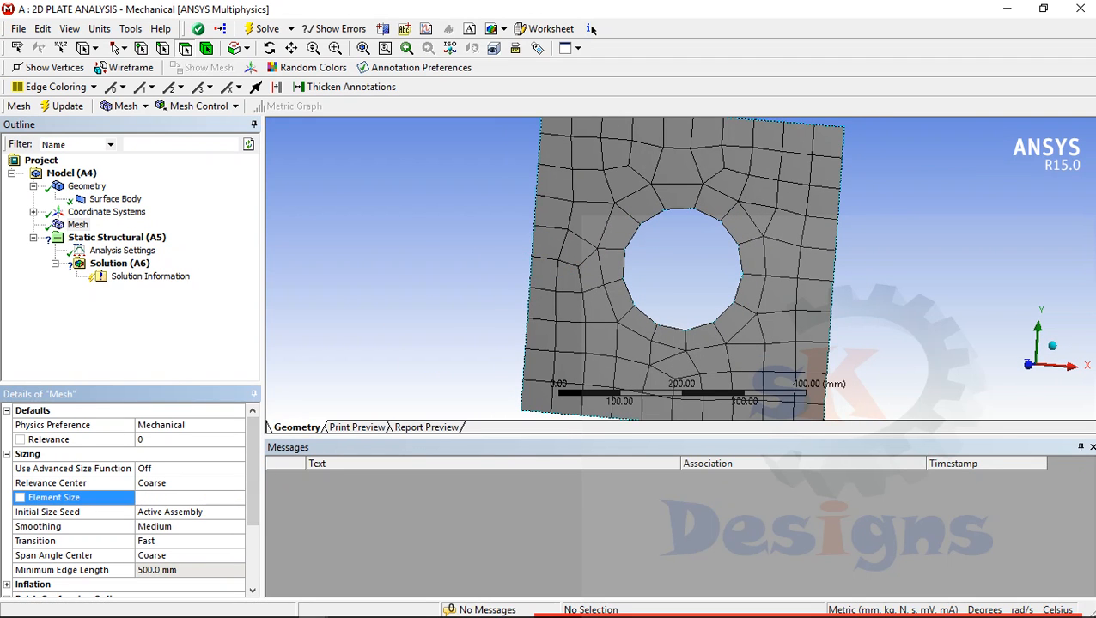
{"action": "key", "text": "Return"}
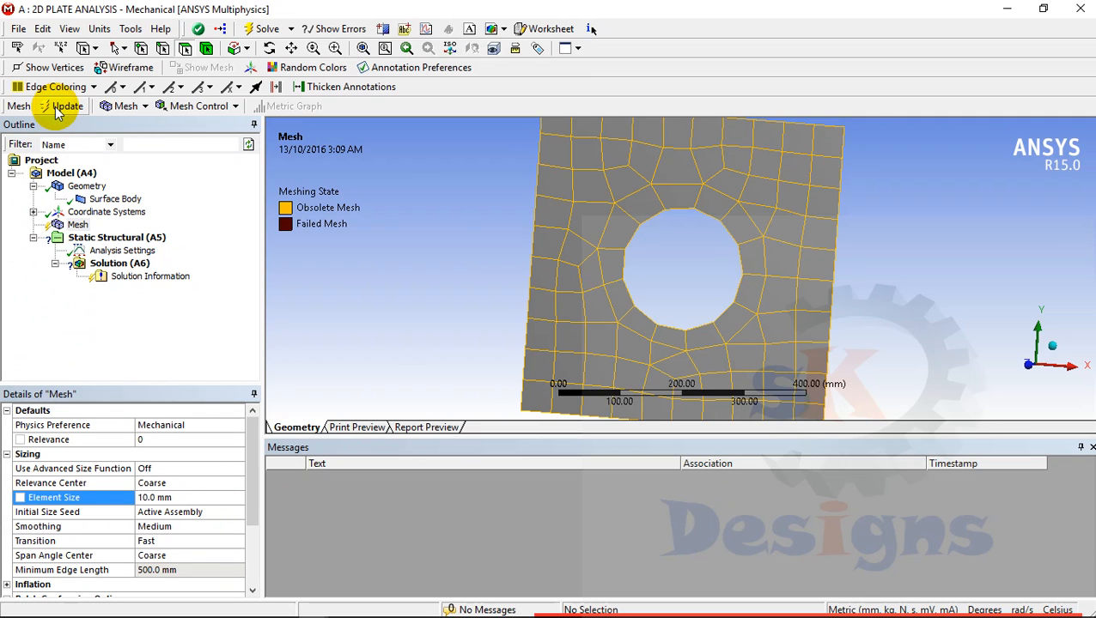
{"action": "left_click", "coordinate": [61, 108]}
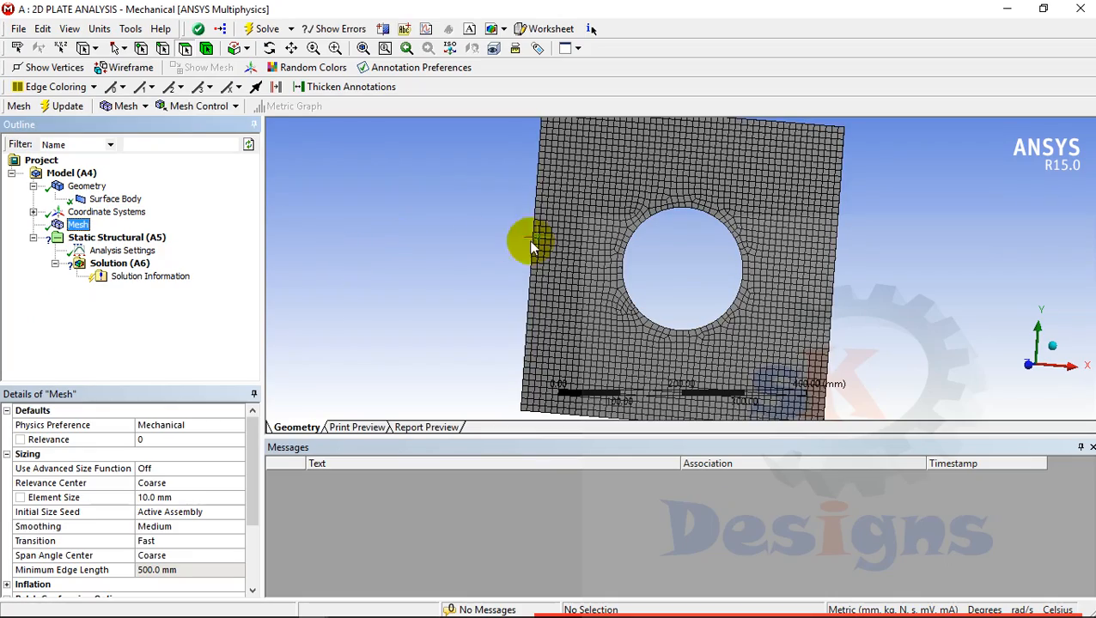
Step: Add a Fixed Support to the Static Structural analysis and apply it to the plate's left edge
{"action": "middle_click_drag", "start_coordinate": [520, 243], "coordinate": [228, 255]}
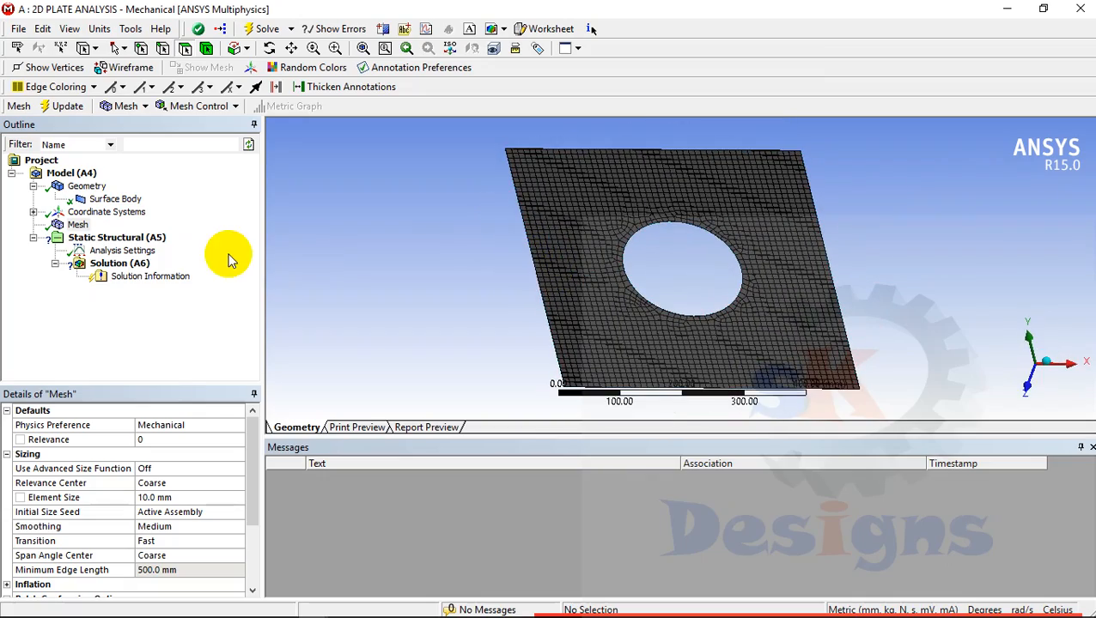
{"action": "middle_click_drag", "start_coordinate": [274, 227], "coordinate": [458, 197]}
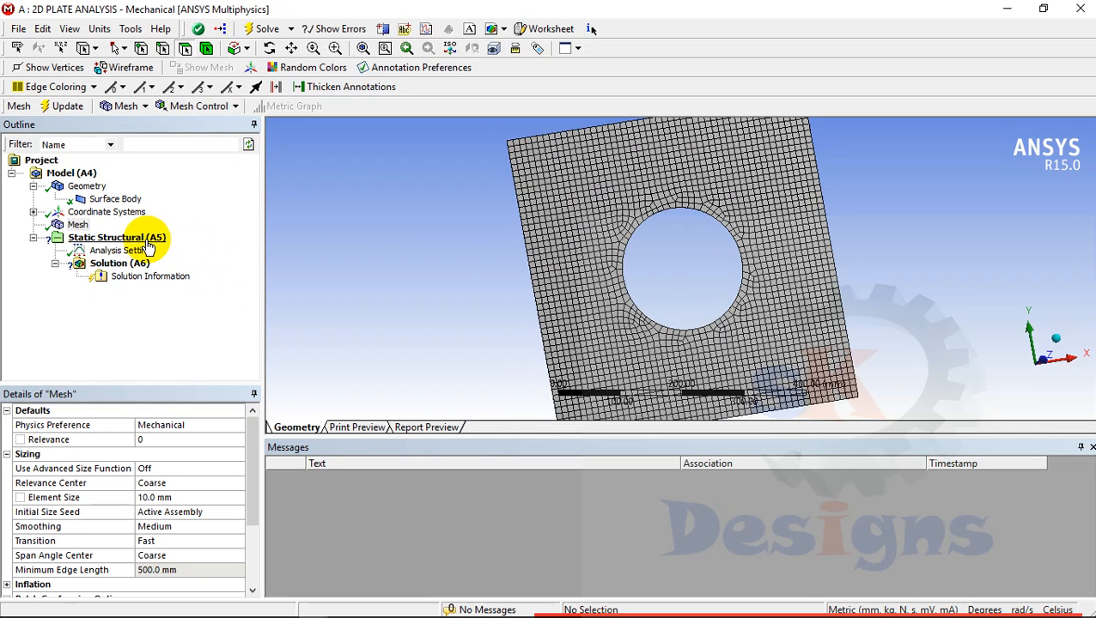
{"action": "left_click", "coordinate": [159, 244]}
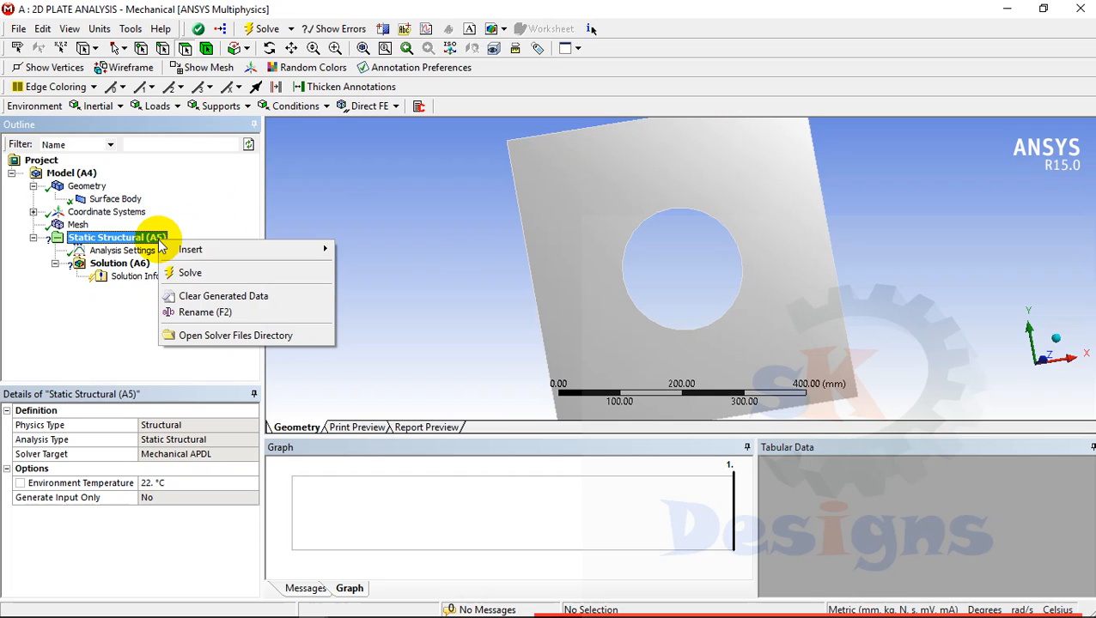
{"action": "mouse_move", "coordinate": [179, 251]}
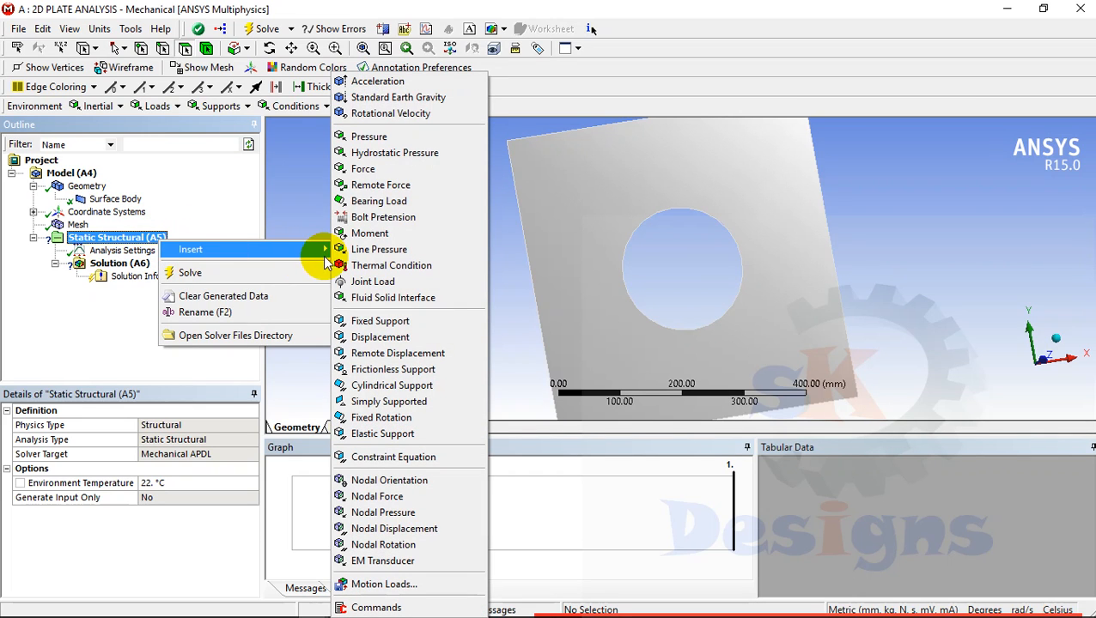
{"action": "left_click", "coordinate": [346, 321]}
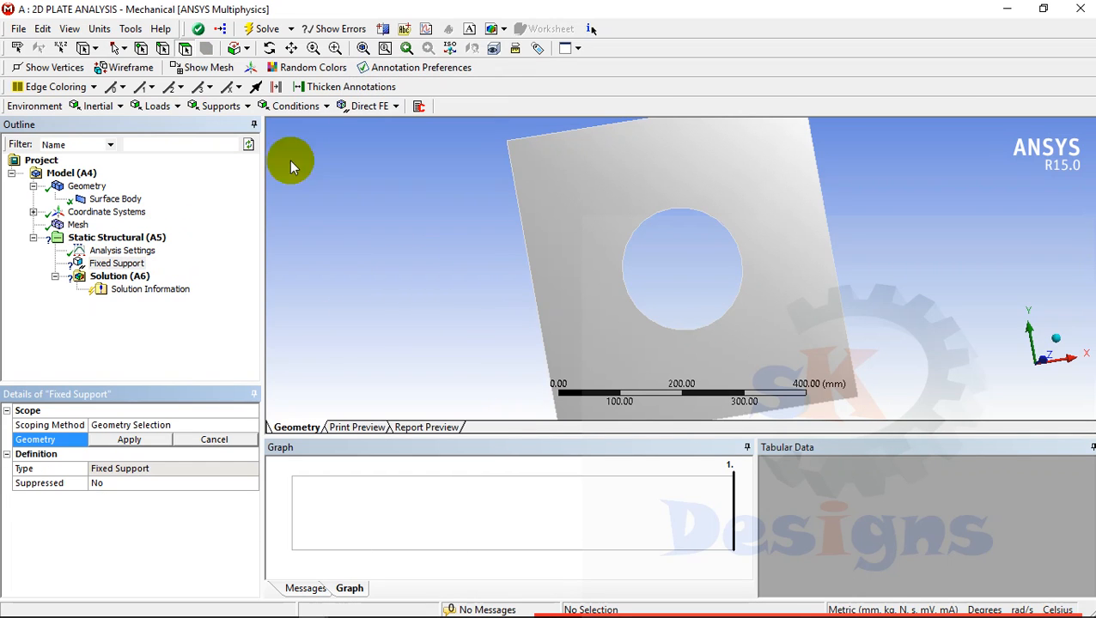
{"action": "left_click", "coordinate": [163, 48]}
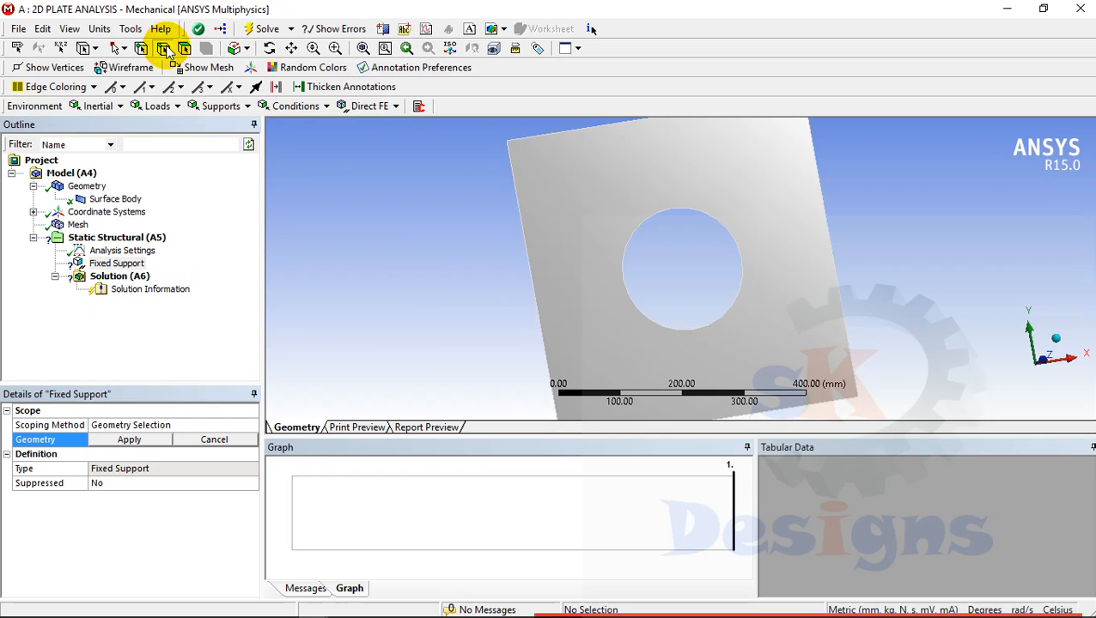
{"action": "left_click", "coordinate": [527, 245]}
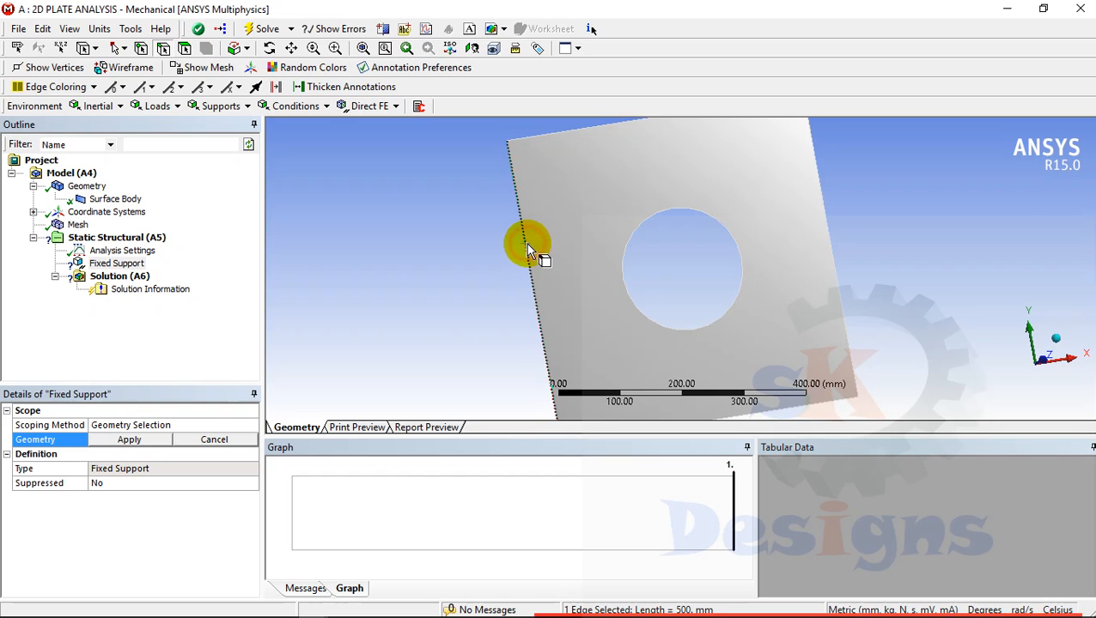
{"action": "left_click", "coordinate": [119, 443]}
{"action": "left_click", "coordinate": [279, 324]}
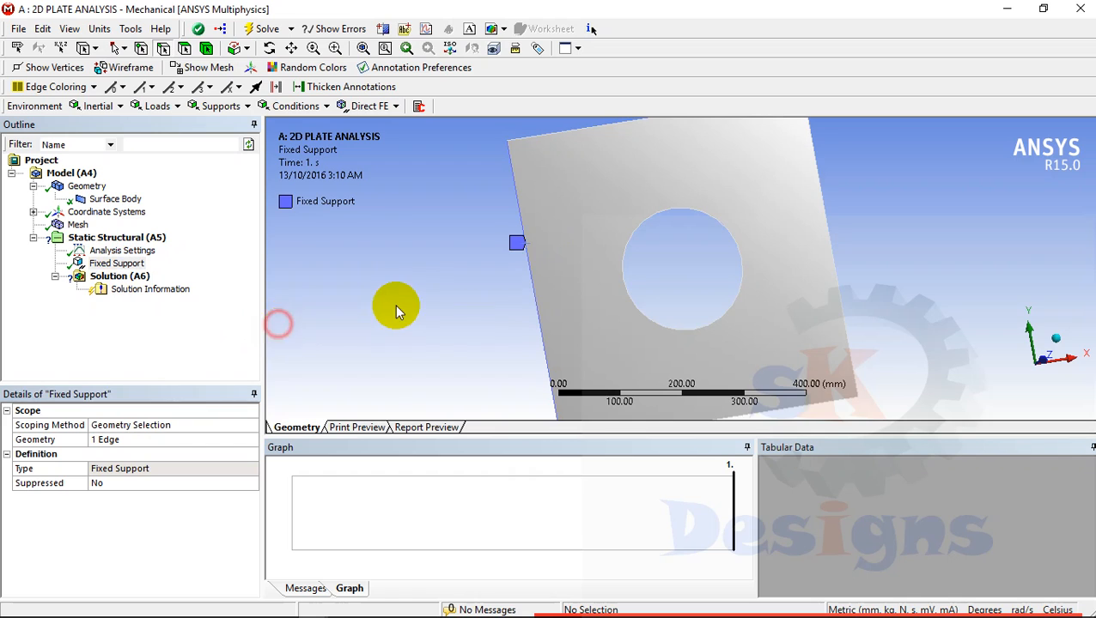
Step: Add a Force load to the Static Structural analysis and apply it to the plate edge opposite the fixed support
{"action": "scroll", "coordinate": [399, 304], "scroll_direction": "up", "scroll_amount": 3}
{"action": "scroll", "coordinate": [404, 303], "scroll_direction": "down", "scroll_amount": 5}
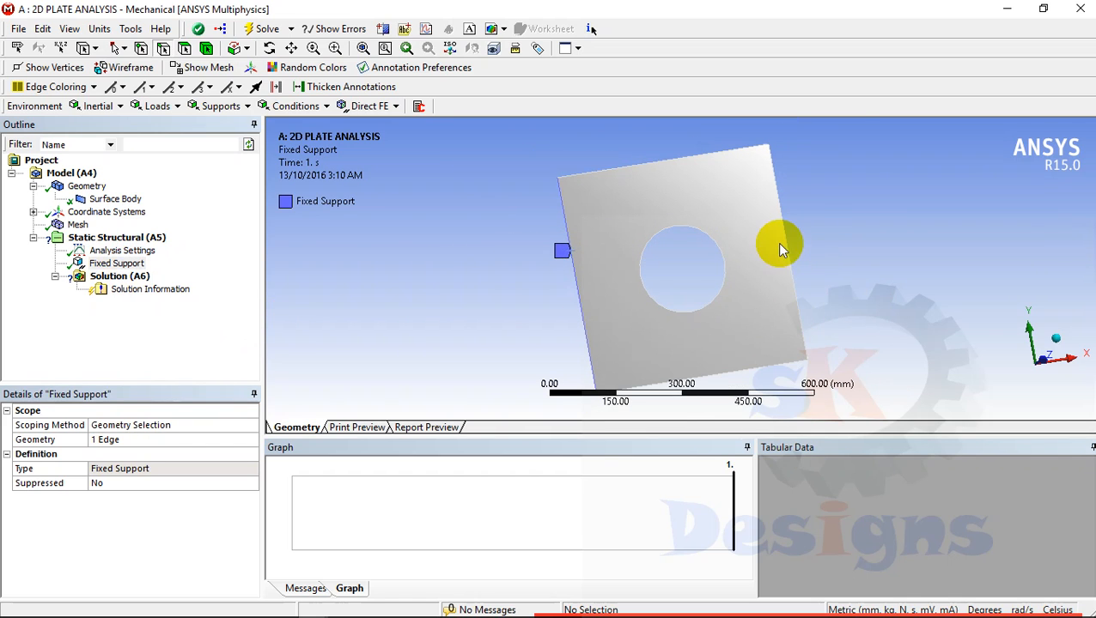
{"action": "middle_click_drag", "start_coordinate": [781, 249], "coordinate": [765, 279]}
{"action": "left_click", "coordinate": [103, 240]}
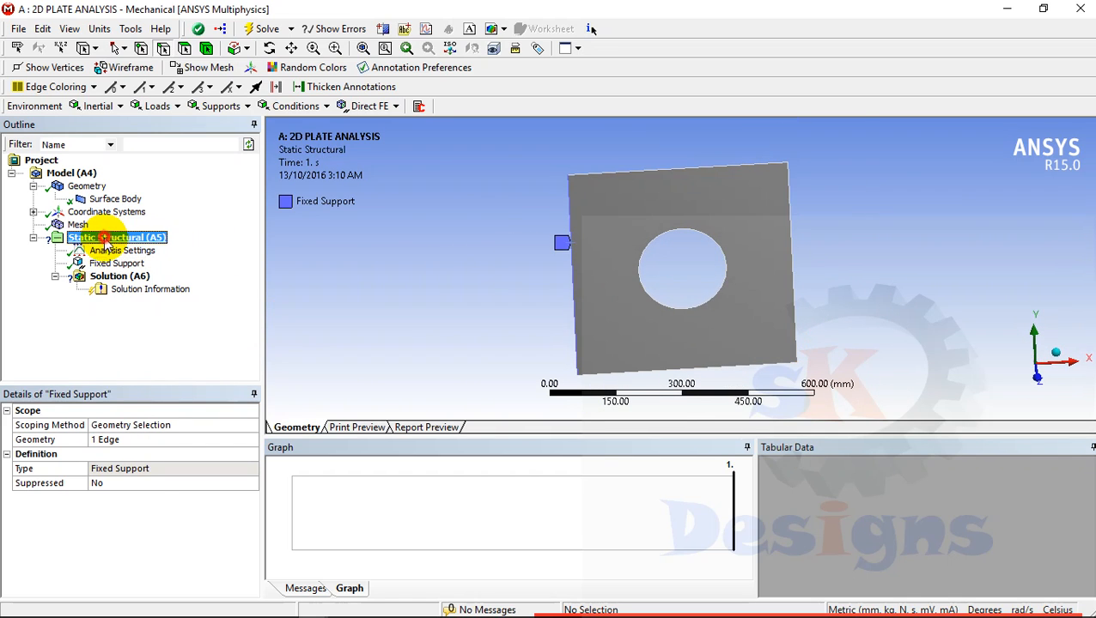
{"action": "right_click", "coordinate": [103, 243]}
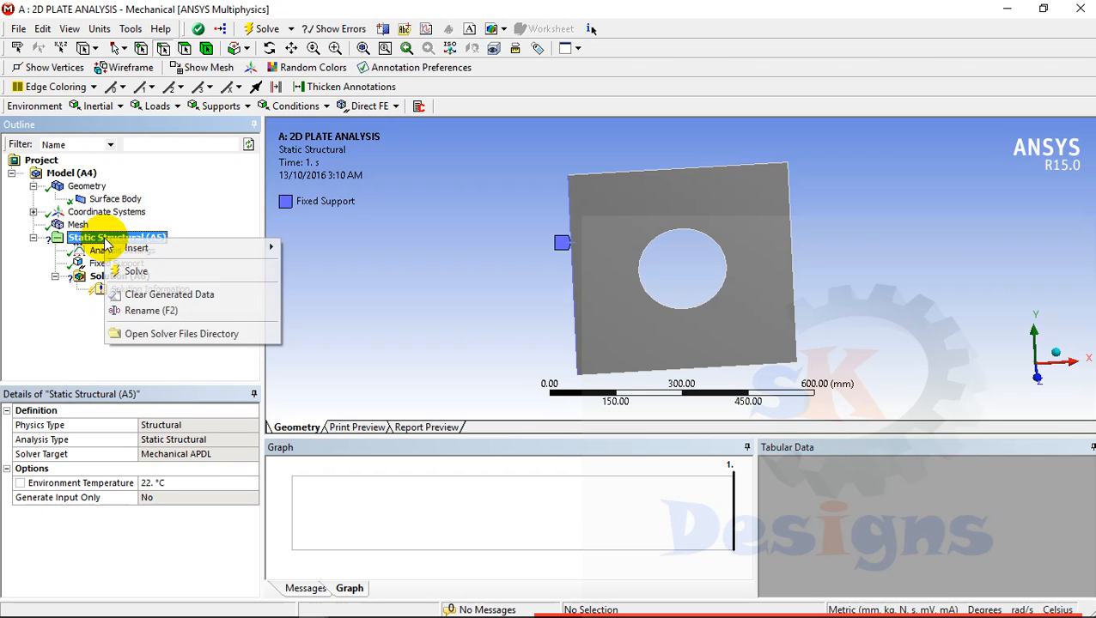
{"action": "mouse_move", "coordinate": [124, 254]}
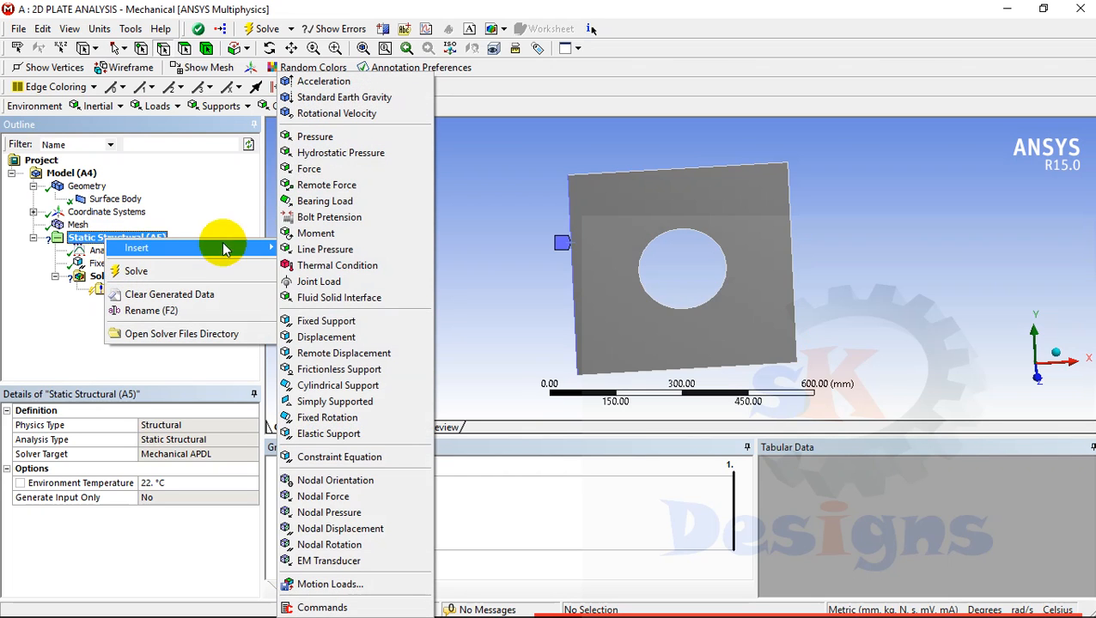
{"action": "left_click", "coordinate": [308, 169]}
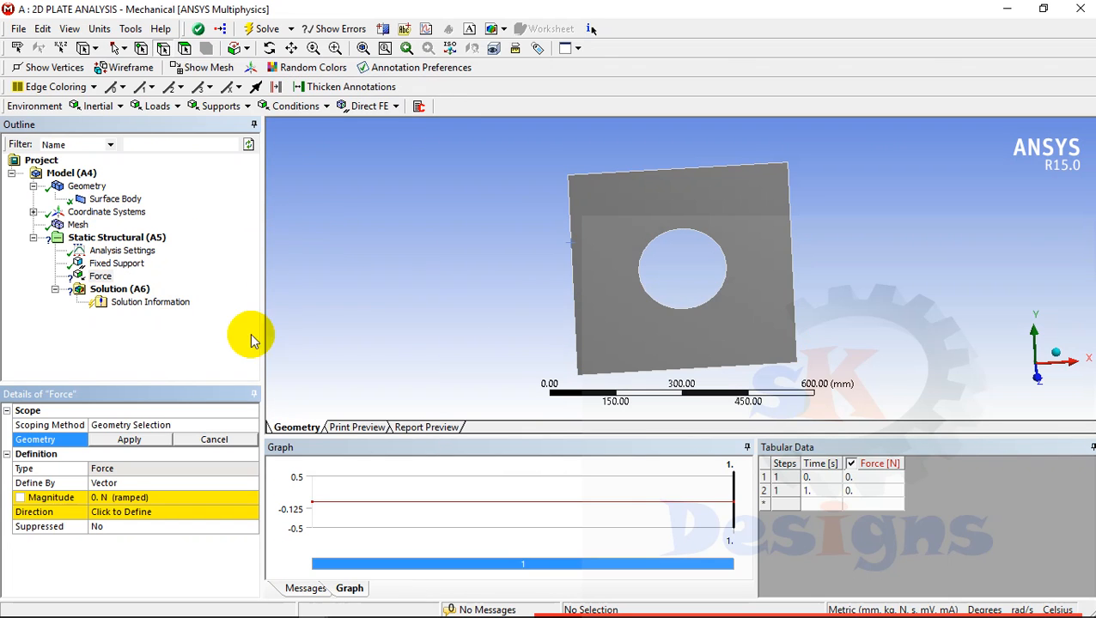
{"action": "left_click", "coordinate": [790, 254]}
{"action": "left_click", "coordinate": [126, 439]}
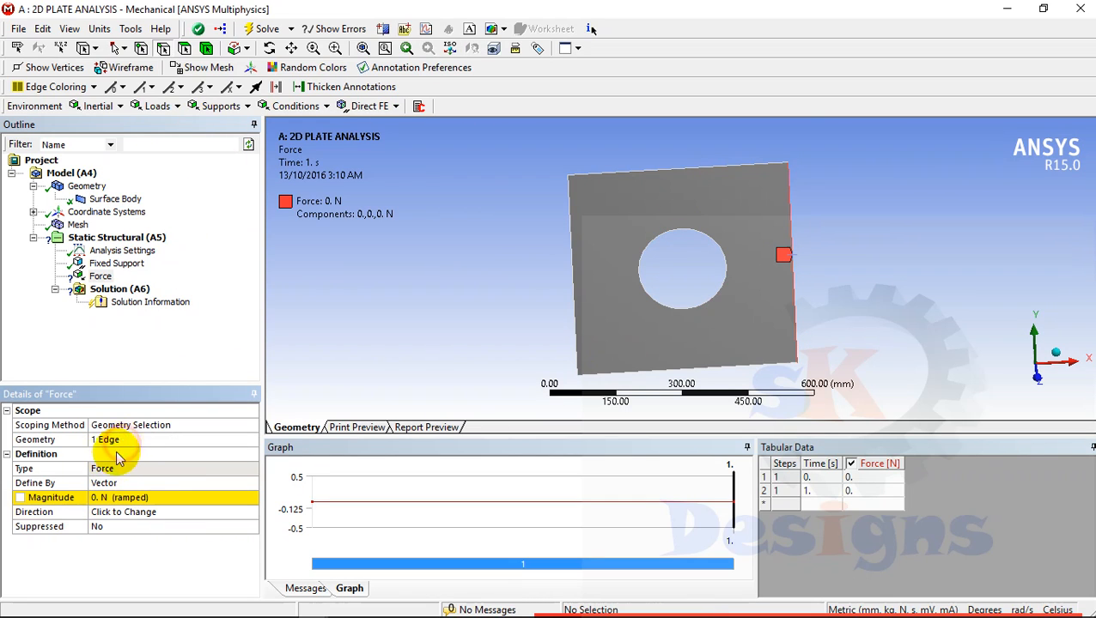
Step: Define the force by Components and set its X Component to 10000 N
{"action": "left_click", "coordinate": [127, 485]}
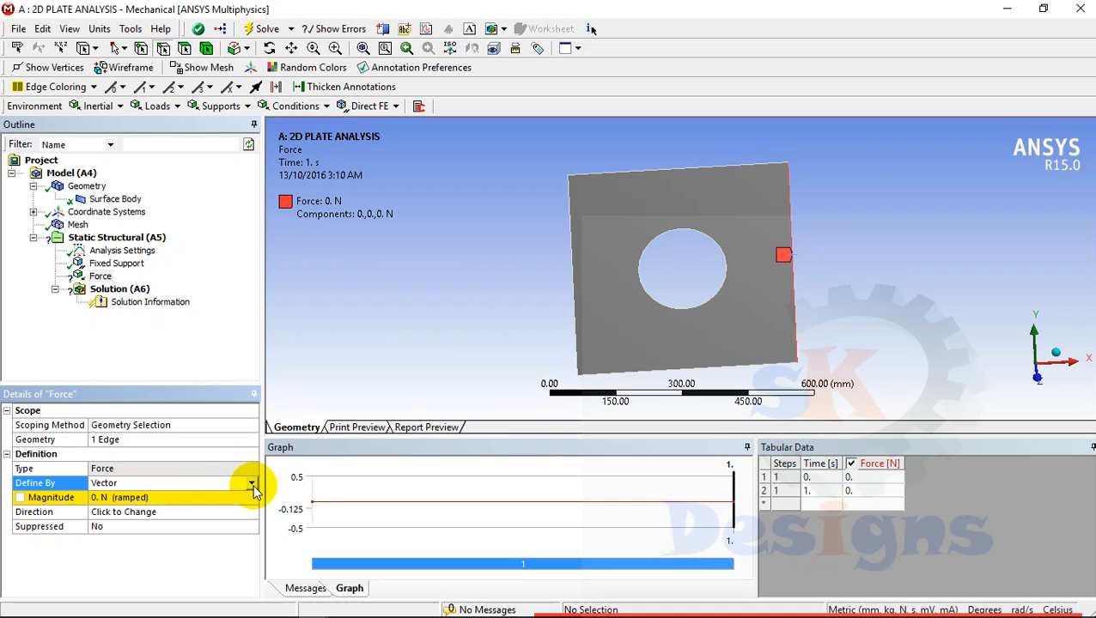
{"action": "left_click", "coordinate": [251, 483]}
{"action": "left_click", "coordinate": [219, 505]}
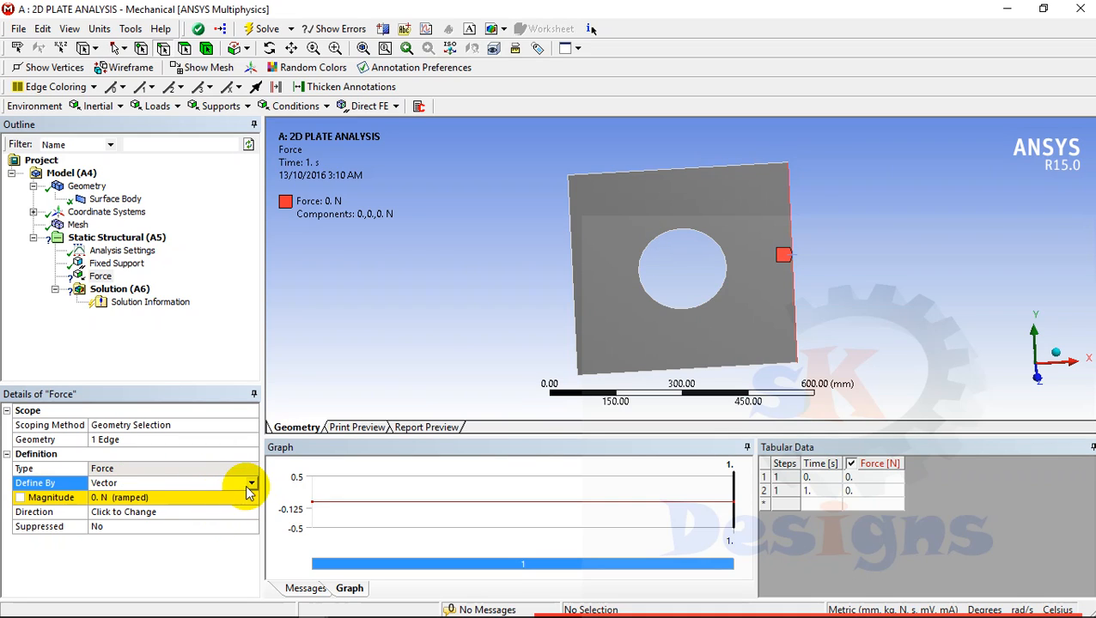
{"action": "left_click", "coordinate": [249, 486]}
{"action": "left_click", "coordinate": [233, 499]}
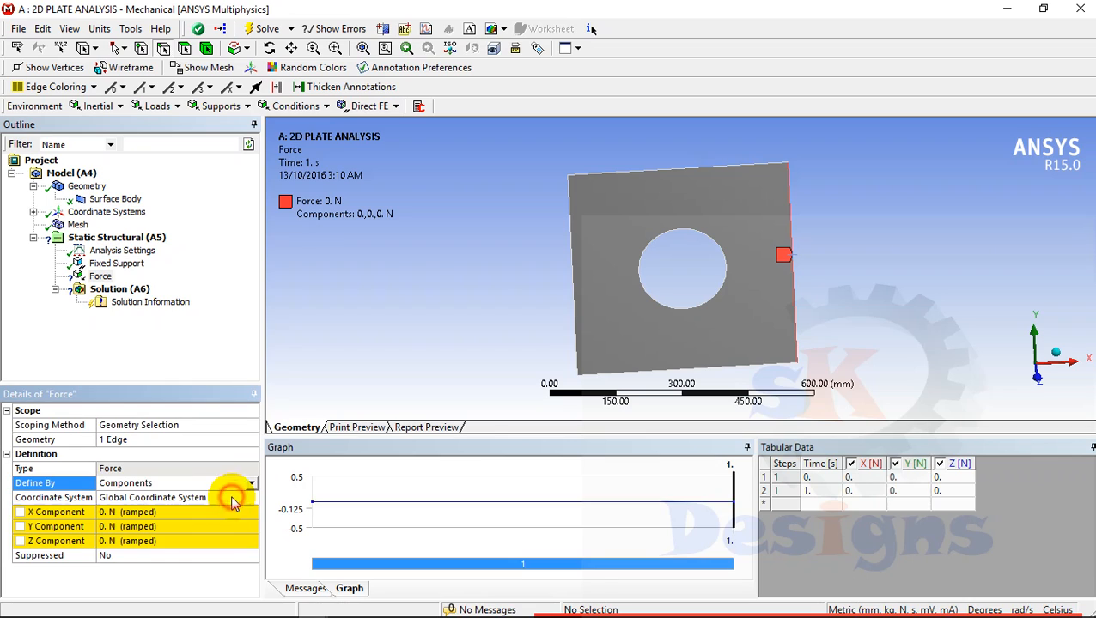
{"action": "left_click", "coordinate": [169, 527]}
{"action": "left_click", "coordinate": [173, 512]}
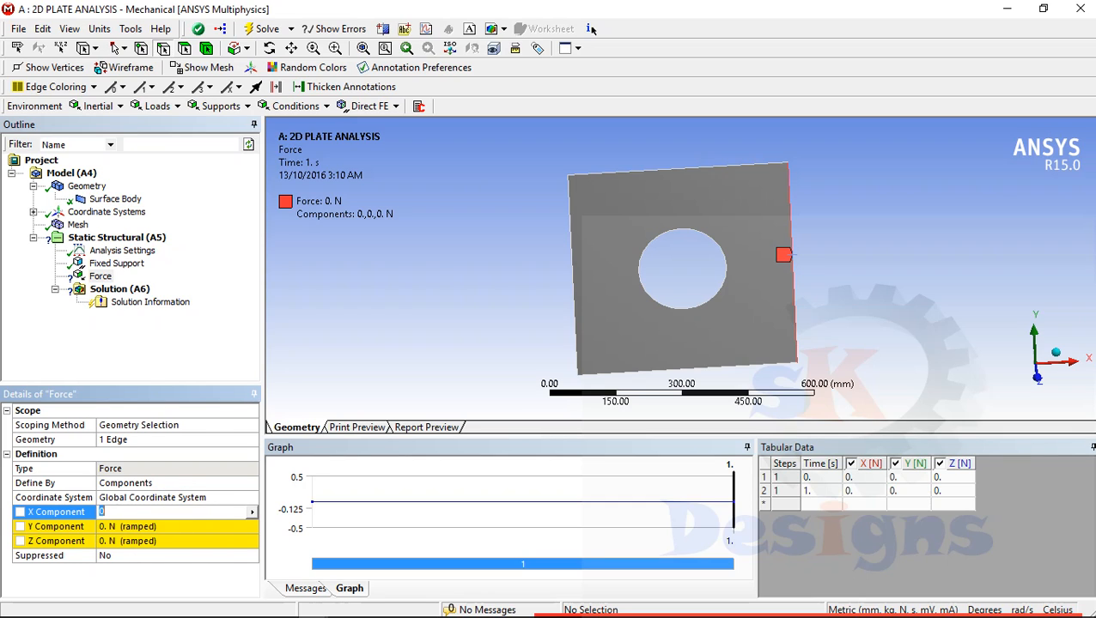
{"action": "type", "text": "10000"}
{"action": "key", "text": "Return"}
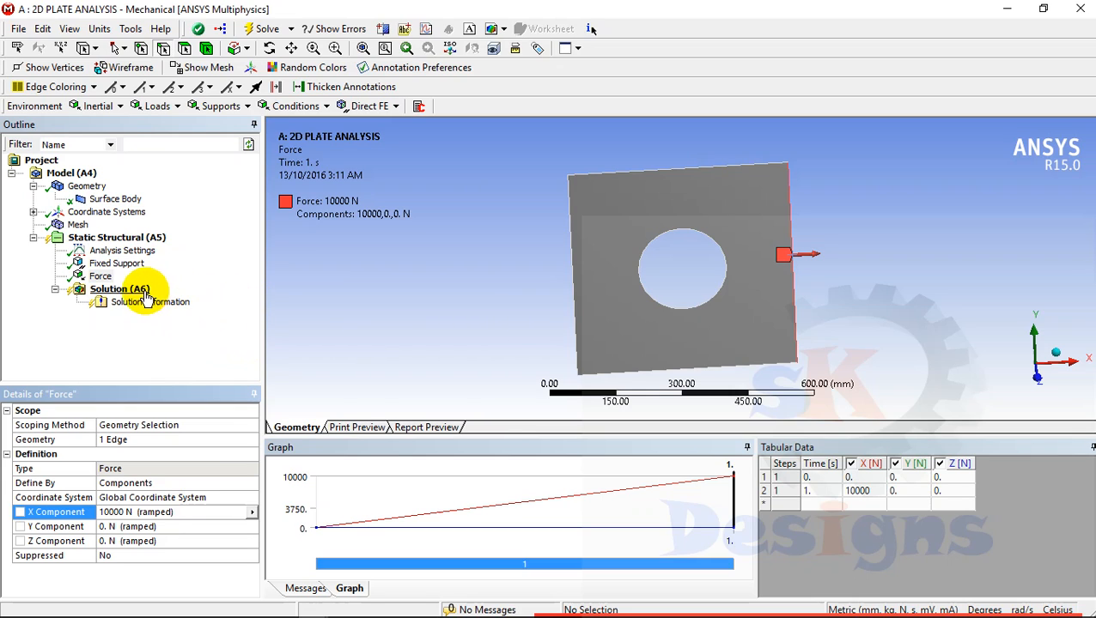
Step: Add an Equivalent (von-Mises) stress result to the Solution
{"action": "left_click", "coordinate": [120, 290]}
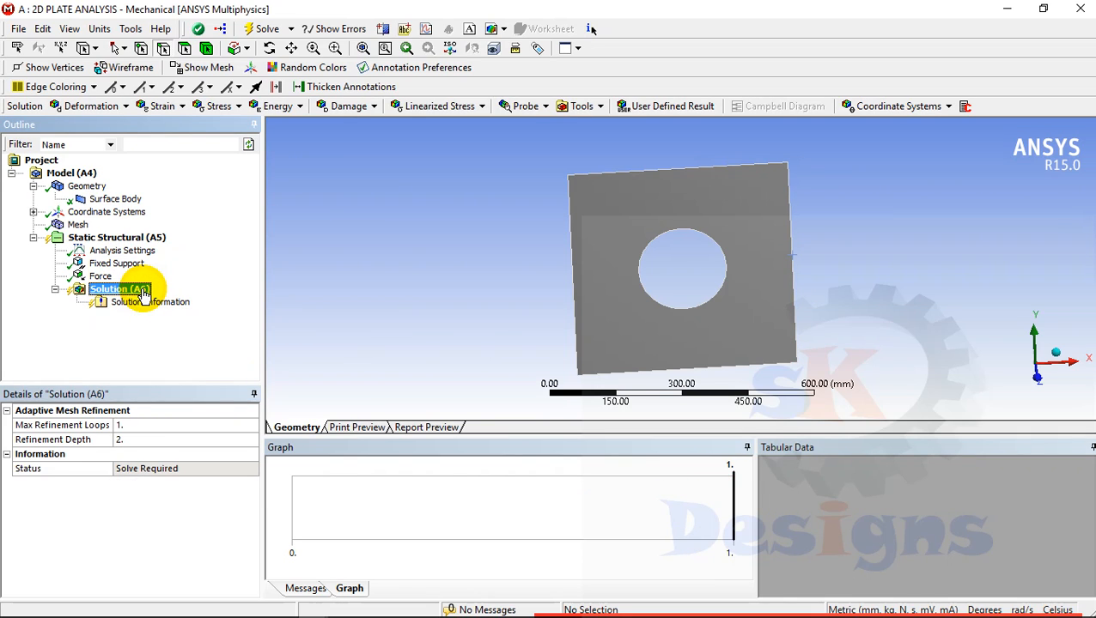
{"action": "right_click", "coordinate": [143, 294]}
{"action": "mouse_move", "coordinate": [159, 302]}
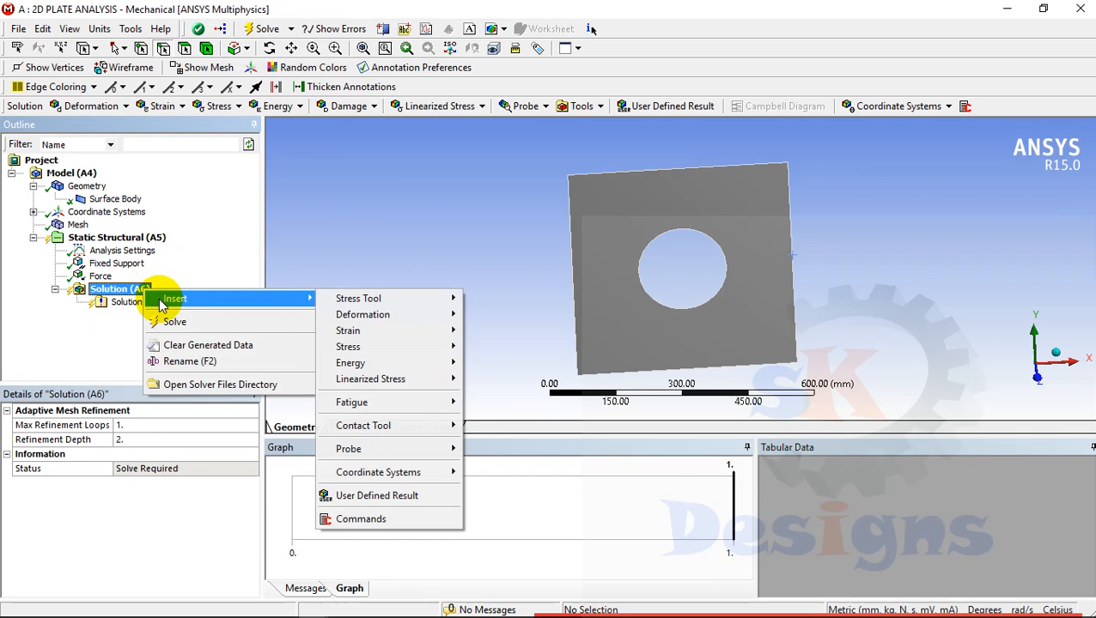
{"action": "mouse_move", "coordinate": [347, 346]}
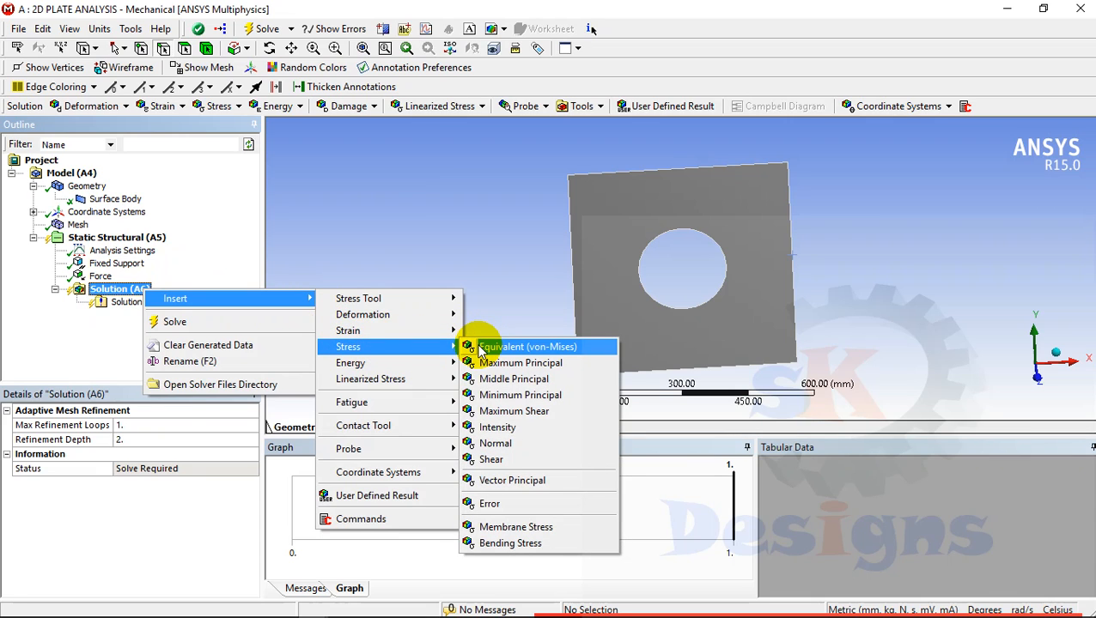
{"action": "left_click", "coordinate": [476, 349]}
Step: Add a Total Deformation result to the Solution
{"action": "left_click", "coordinate": [129, 290]}
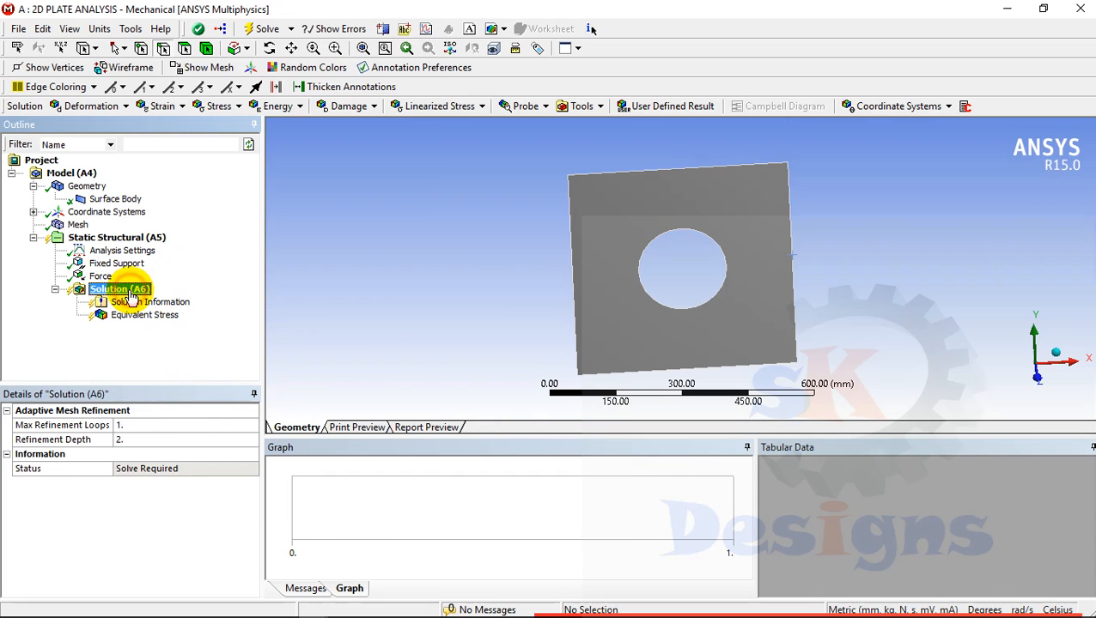
{"action": "right_click", "coordinate": [130, 292]}
{"action": "mouse_move", "coordinate": [143, 303]}
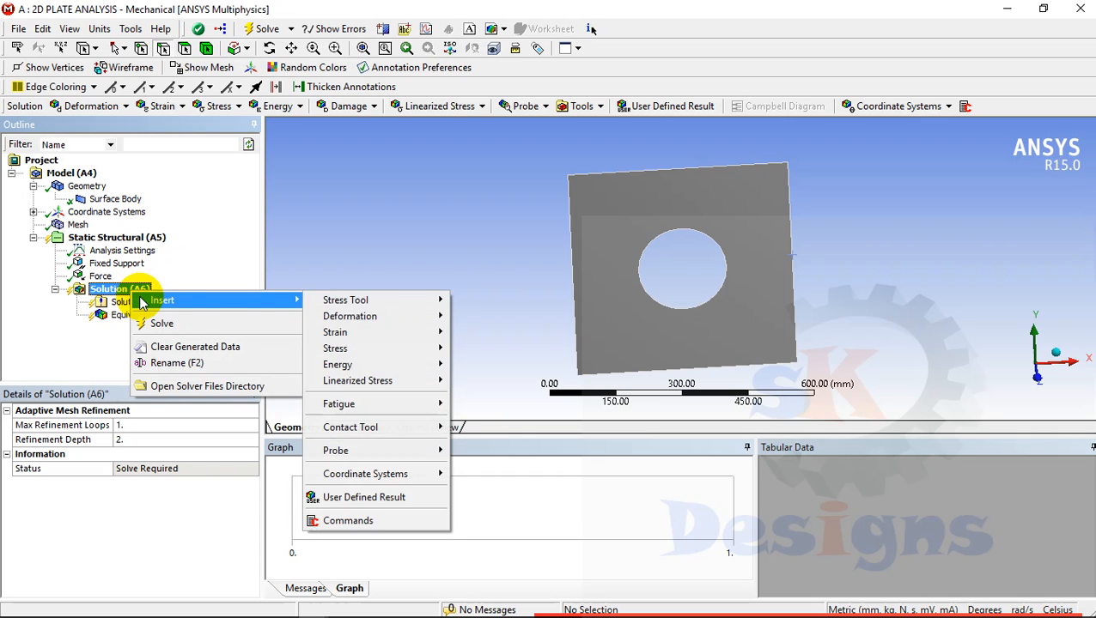
{"action": "mouse_move", "coordinate": [360, 316]}
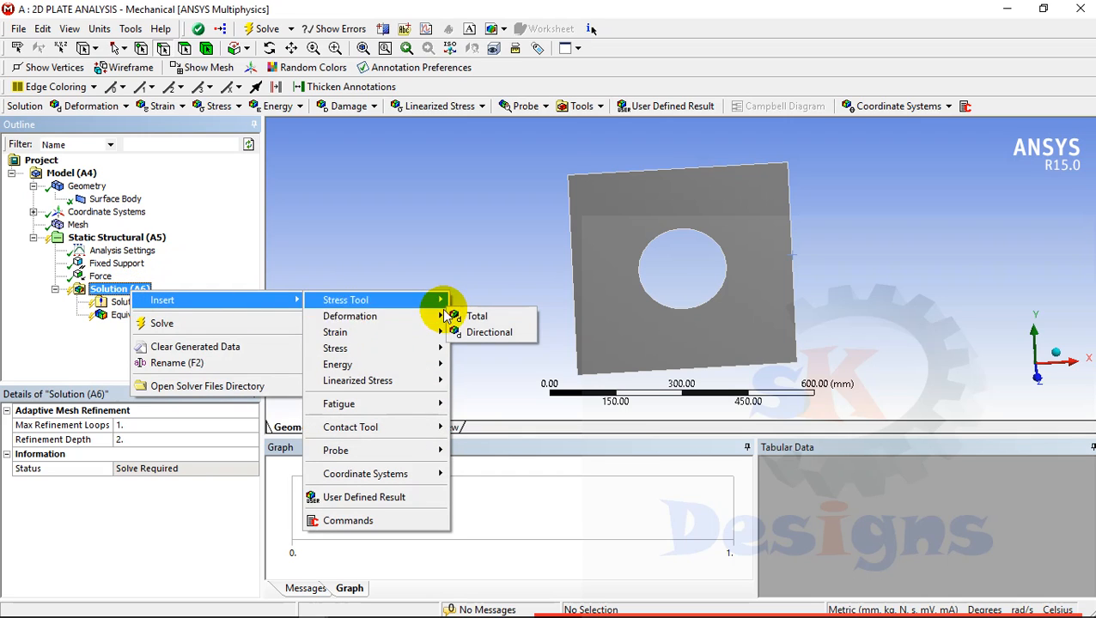
{"action": "left_click", "coordinate": [468, 316]}
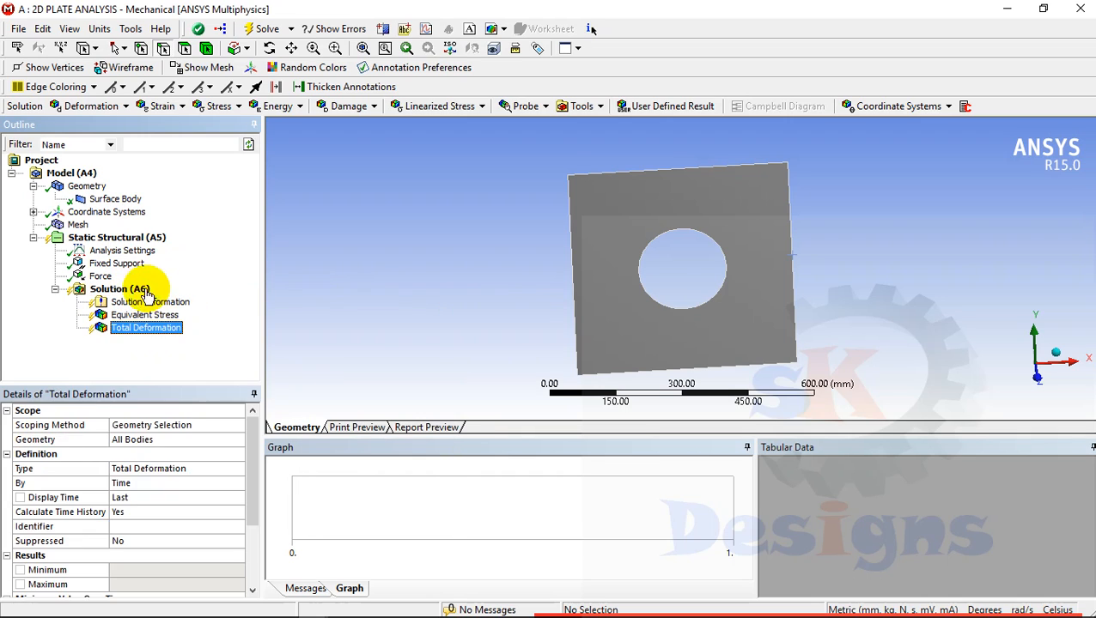
Step: Solve the static structural analysis from the Solution branch
{"action": "left_click", "coordinate": [125, 291]}
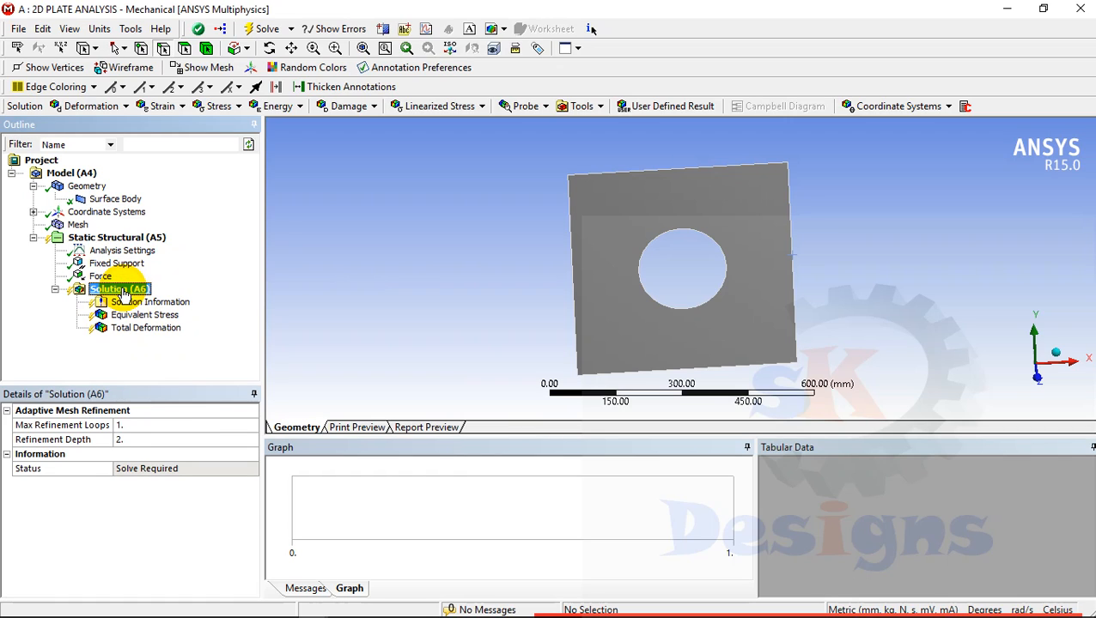
{"action": "right_click", "coordinate": [123, 294]}
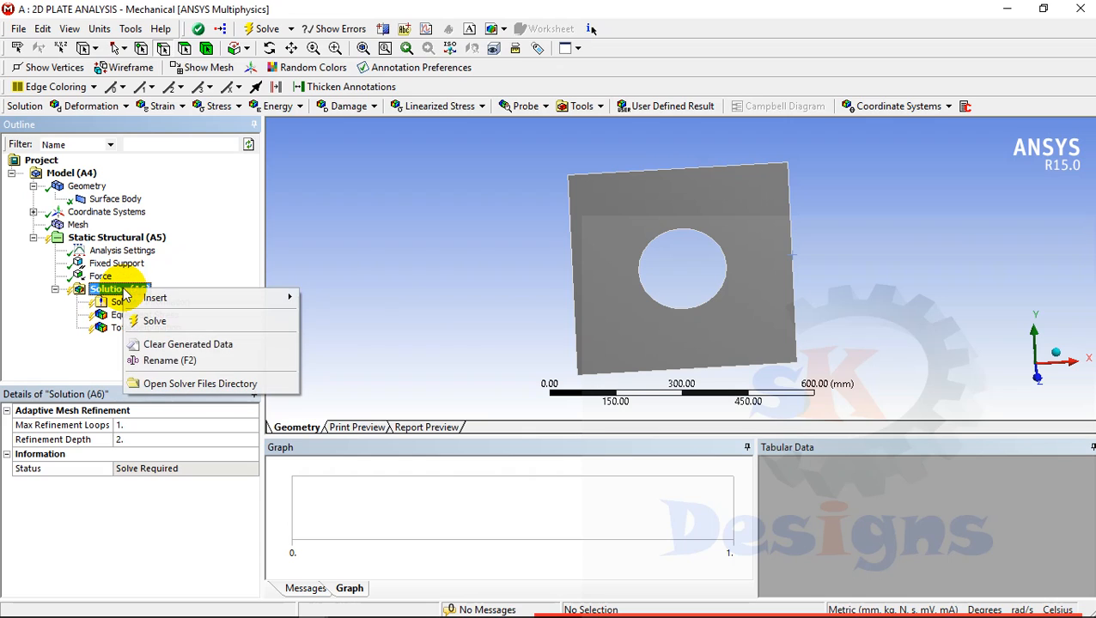
{"action": "left_click", "coordinate": [133, 321]}
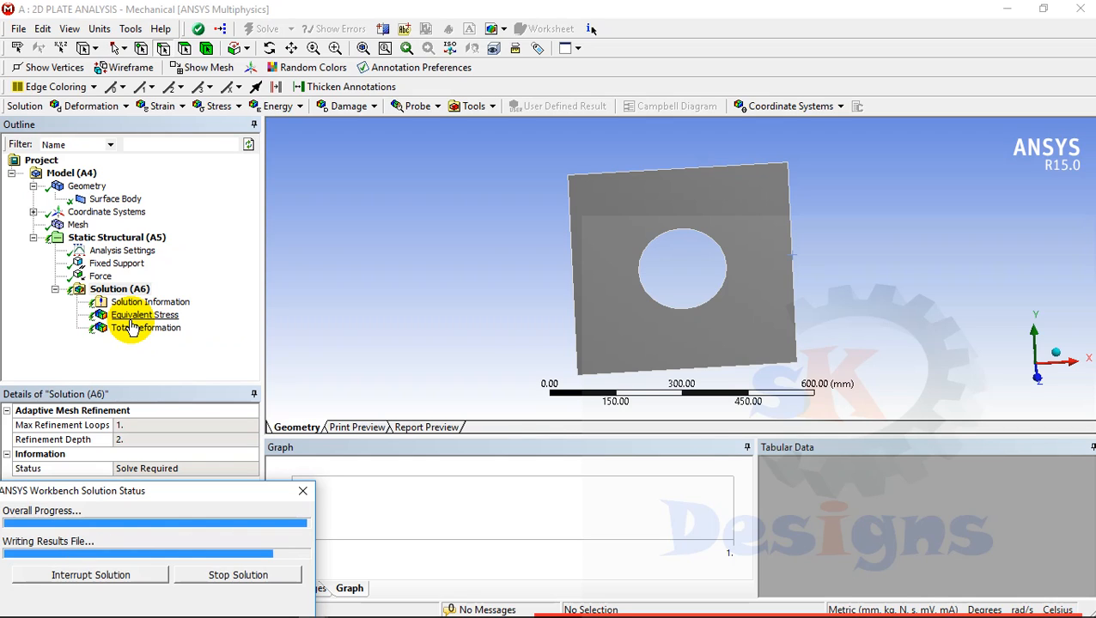
Step: Review the Equivalent Stress and Total Deformation contour plots of the plate
{"action": "left_click", "coordinate": [153, 316]}
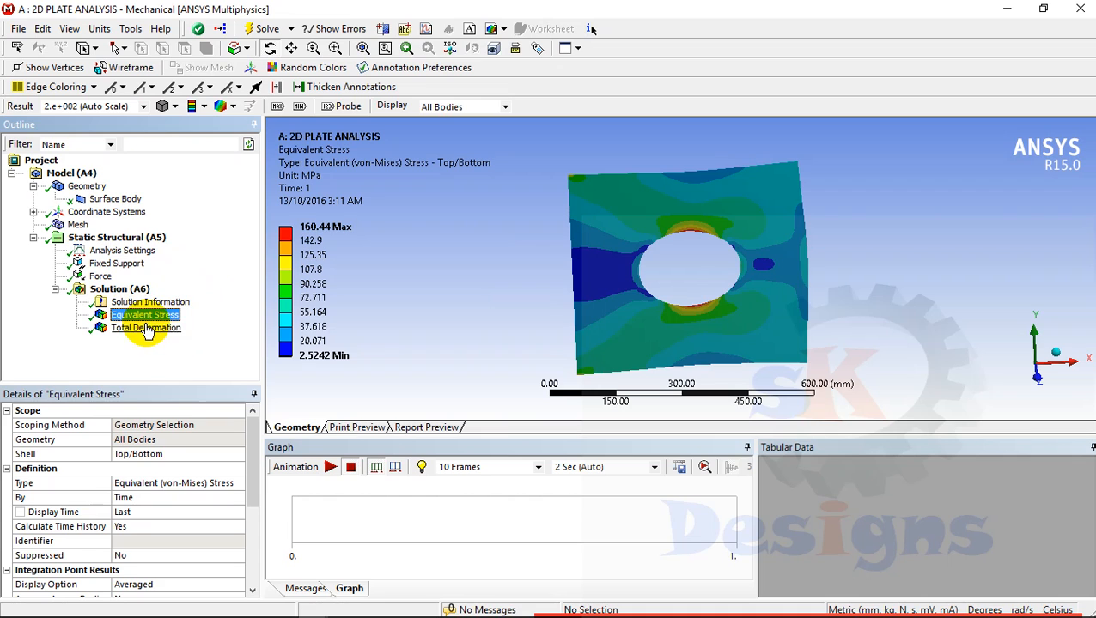
{"action": "middle_click_drag", "start_coordinate": [493, 329], "coordinate": [726, 225]}
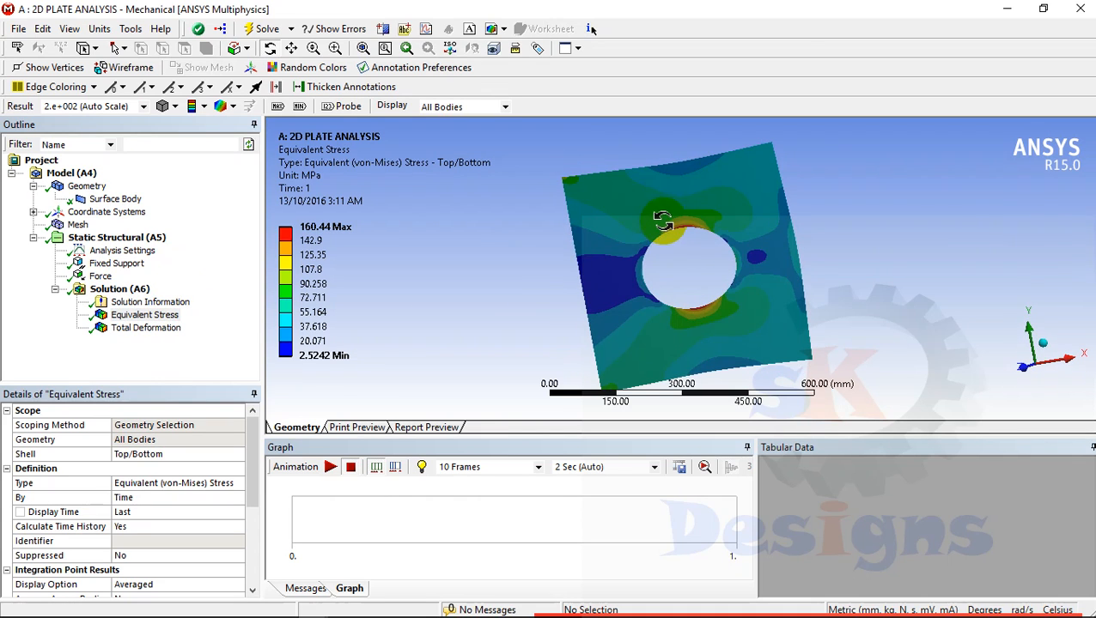
{"action": "left_click", "coordinate": [171, 329]}
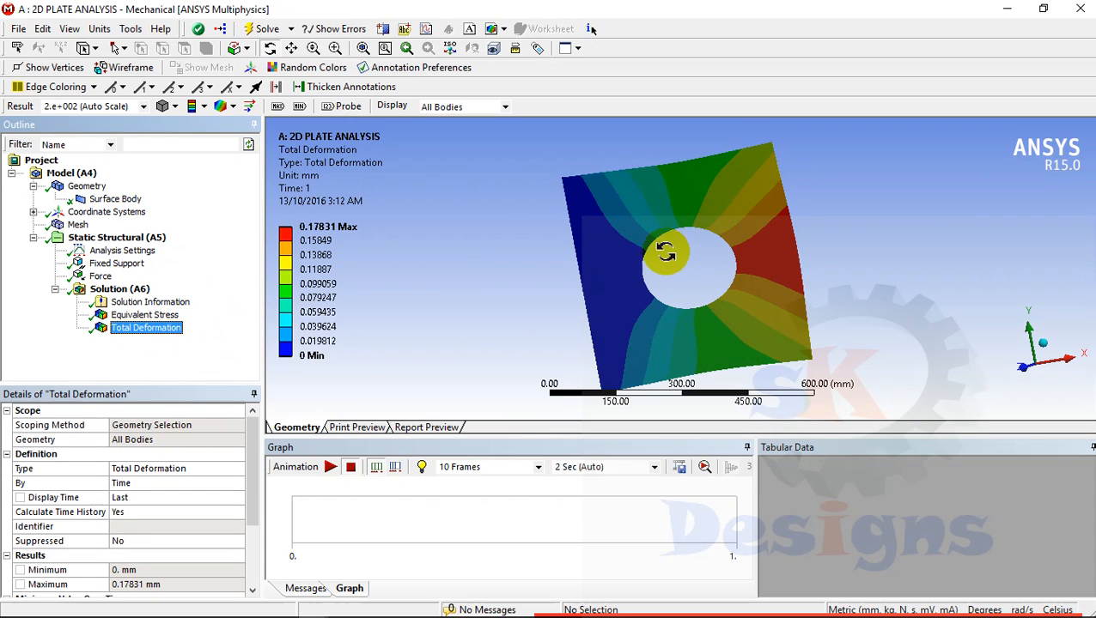
{"action": "middle_click_drag", "start_coordinate": [667, 248], "coordinate": [730, 335]}
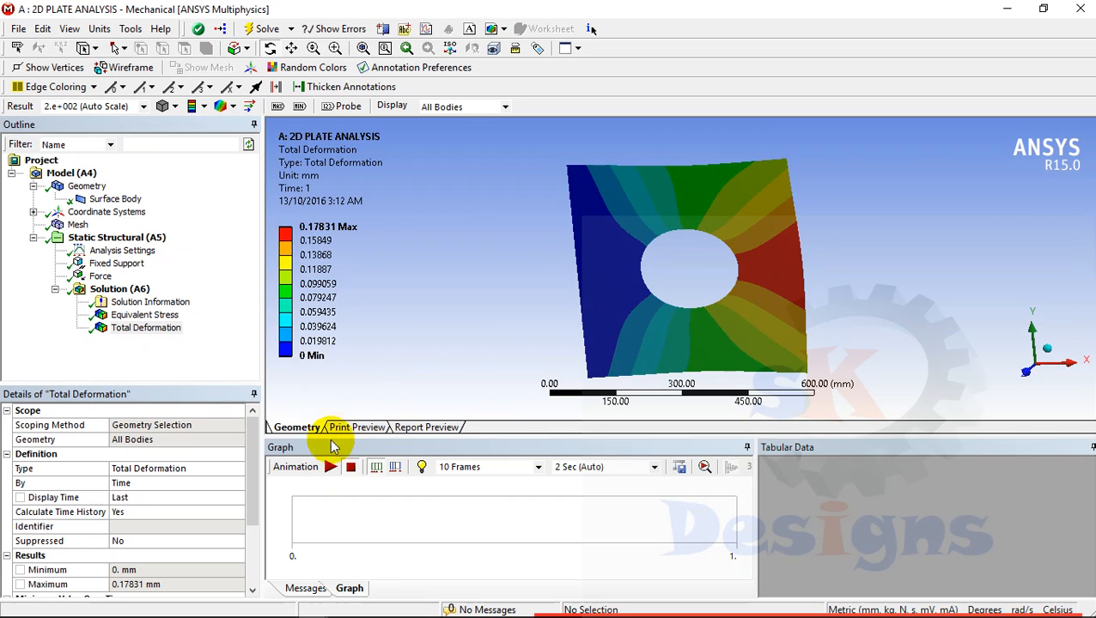
Step: Play the animation of the Total Deformation result
{"action": "left_click", "coordinate": [331, 470]}
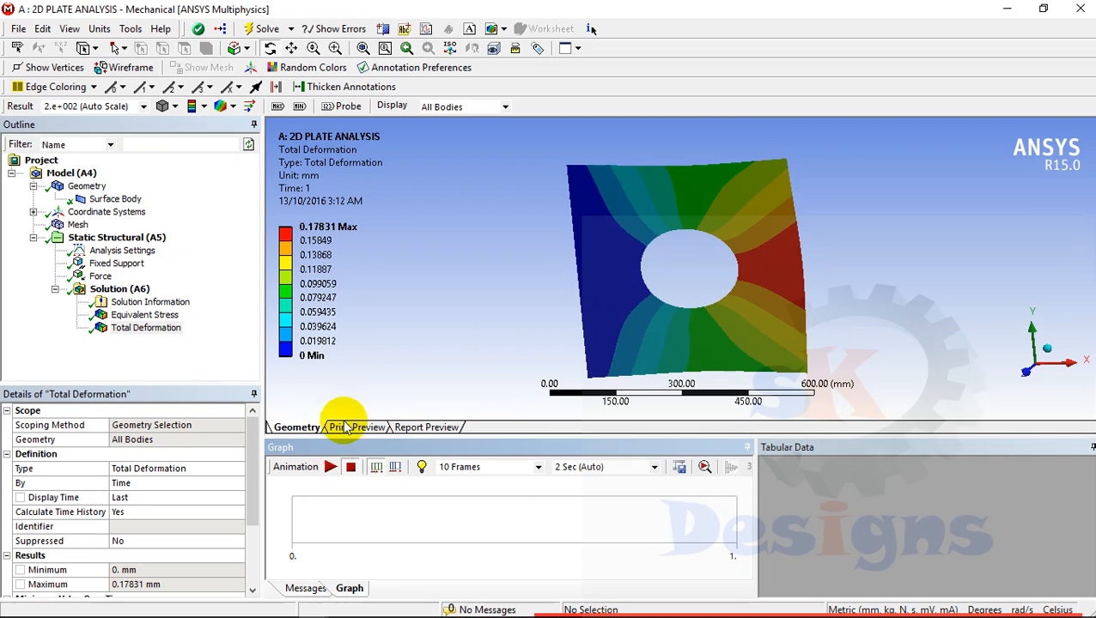
{"action": "left_click", "coordinate": [348, 590]}
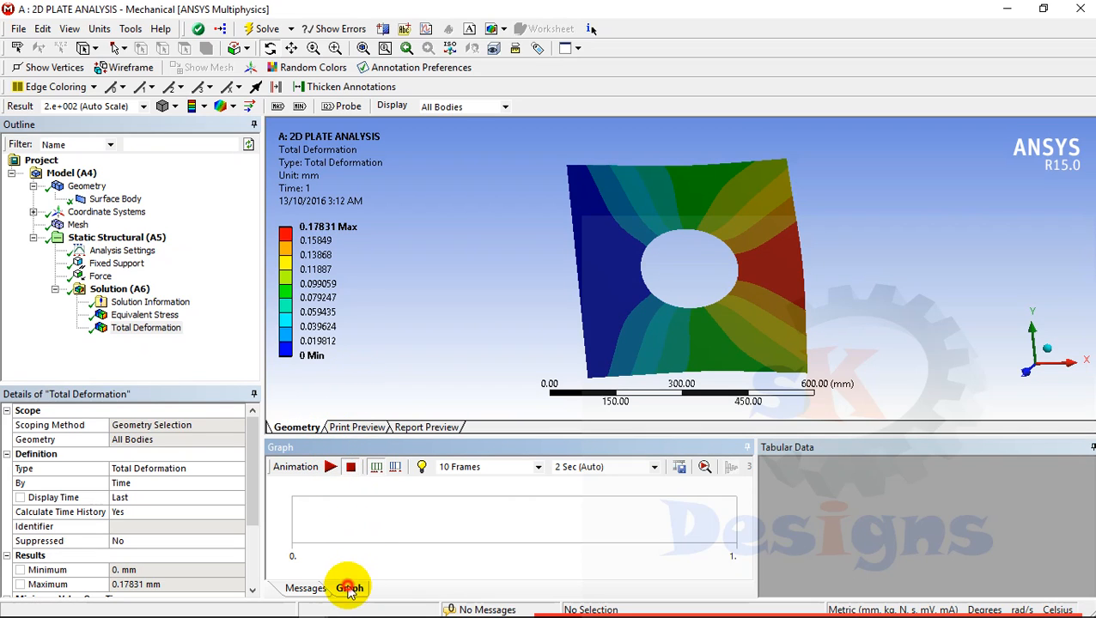
{"action": "left_click", "coordinate": [331, 467]}
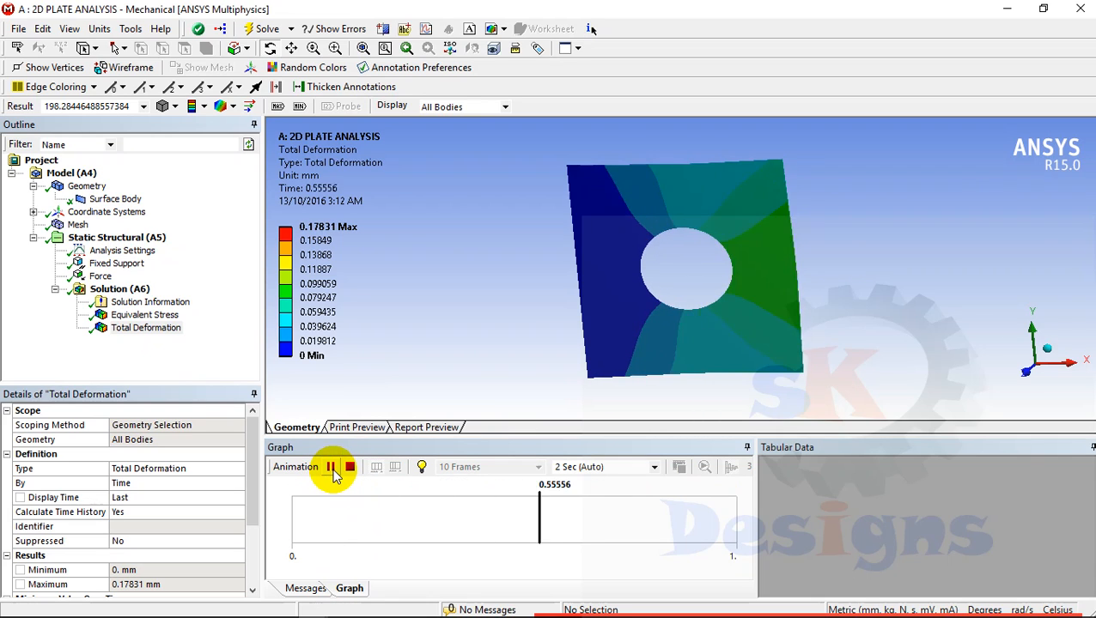
Step: Play the animation of the Equivalent Stress result and view the plate from another angle
{"action": "left_click", "coordinate": [158, 314]}
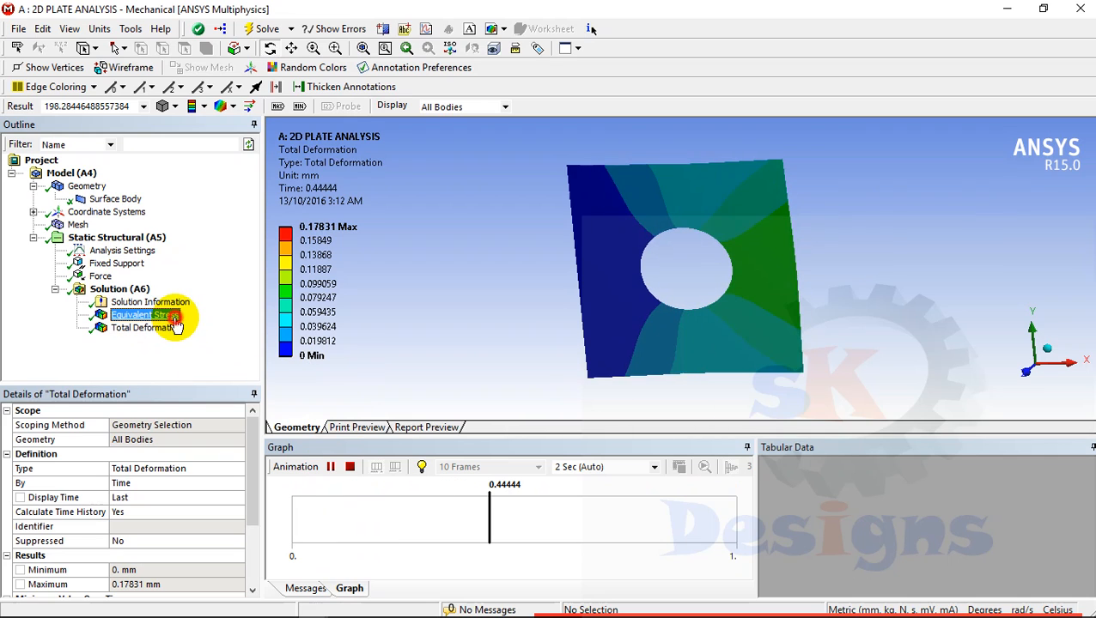
{"action": "left_click", "coordinate": [330, 467]}
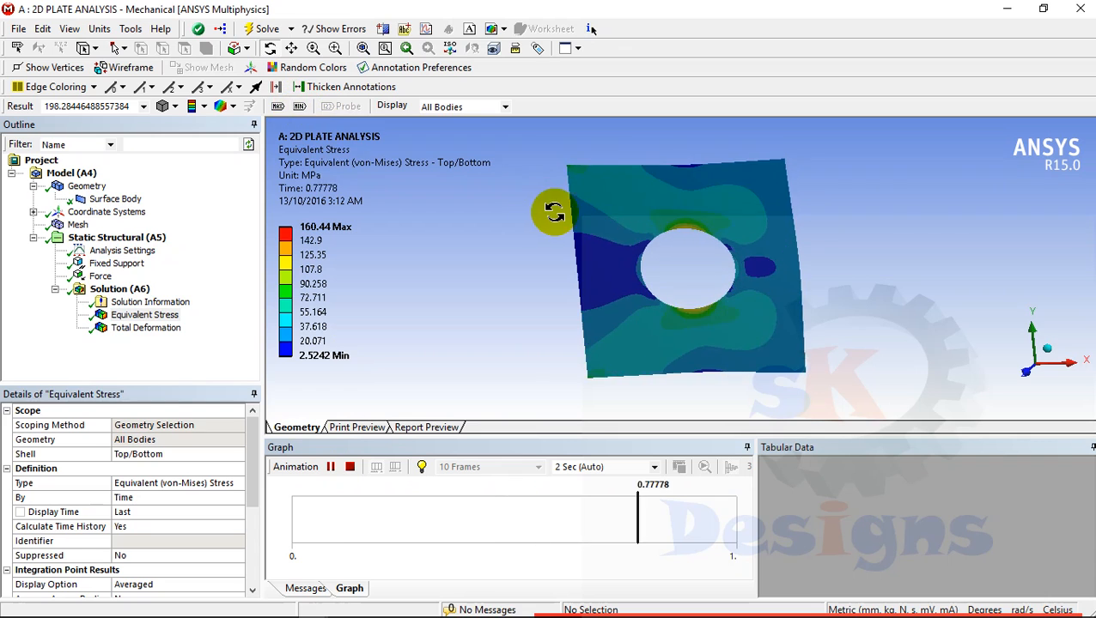
{"action": "left_click_drag", "start_coordinate": [523, 208], "coordinate": [457, 240]}
Step: Show the mesh on the solved plate and examine the thin body closely from a shallow side angle
{"action": "left_click", "coordinate": [116, 288]}
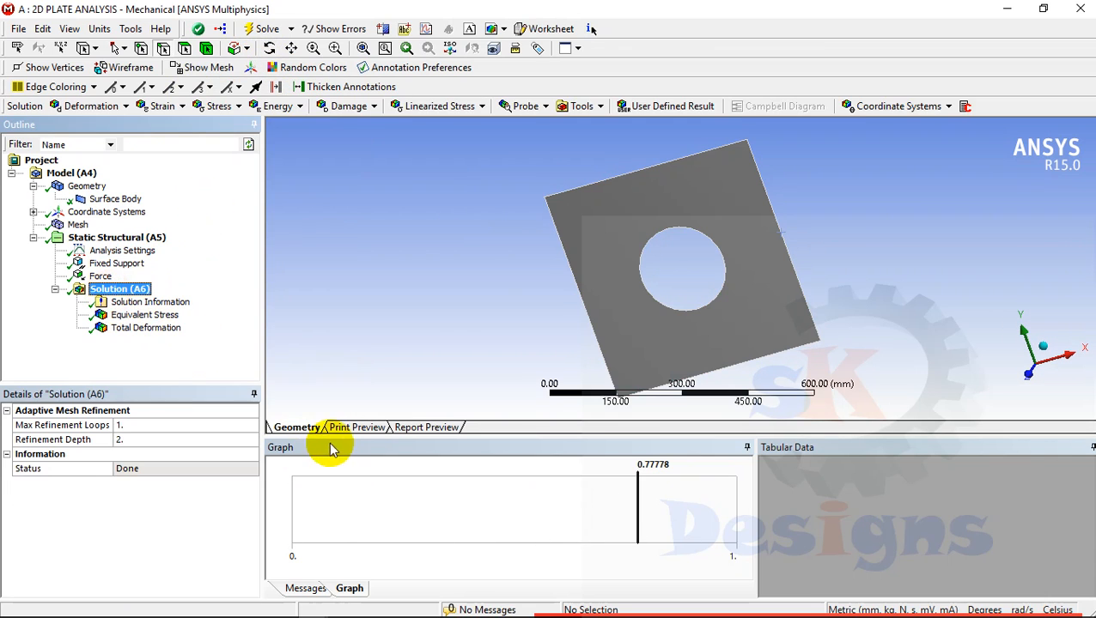
{"action": "left_click", "coordinate": [203, 67]}
{"action": "middle_click_drag", "start_coordinate": [688, 259], "coordinate": [629, 275]}
{"action": "scroll", "coordinate": [660, 228], "scroll_direction": "up", "scroll_amount": 10}
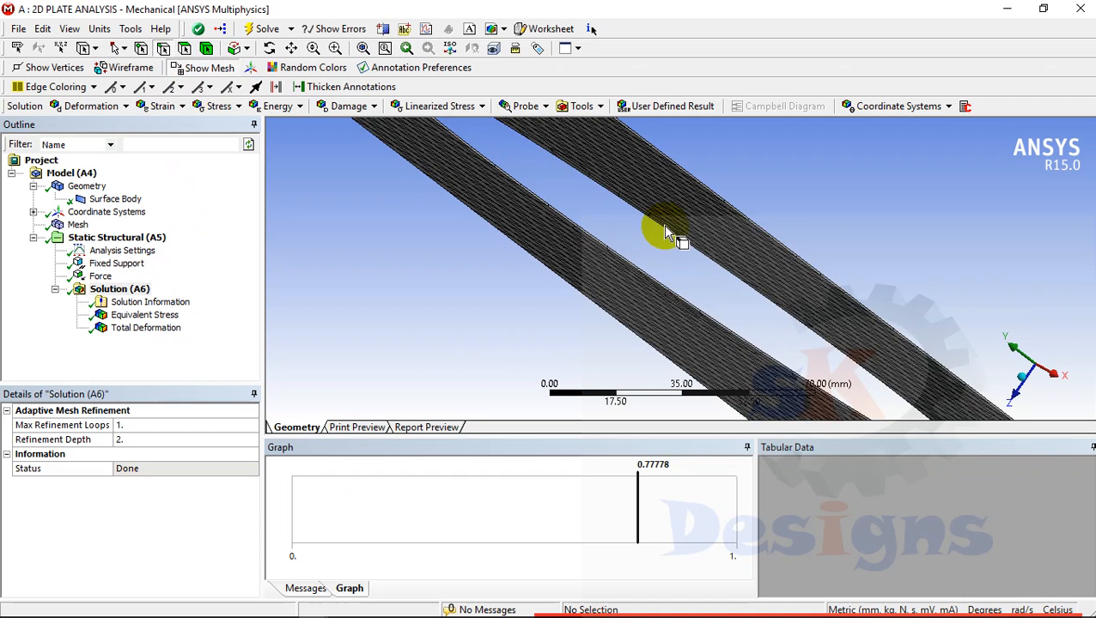
{"action": "scroll", "coordinate": [549, 234], "scroll_direction": "down", "scroll_amount": 3}
{"action": "scroll", "coordinate": [549, 234], "scroll_direction": "down", "scroll_amount": 3}
Step: Set the thickness of the plate's surface body to 5 mm
{"action": "left_click", "coordinate": [89, 199]}
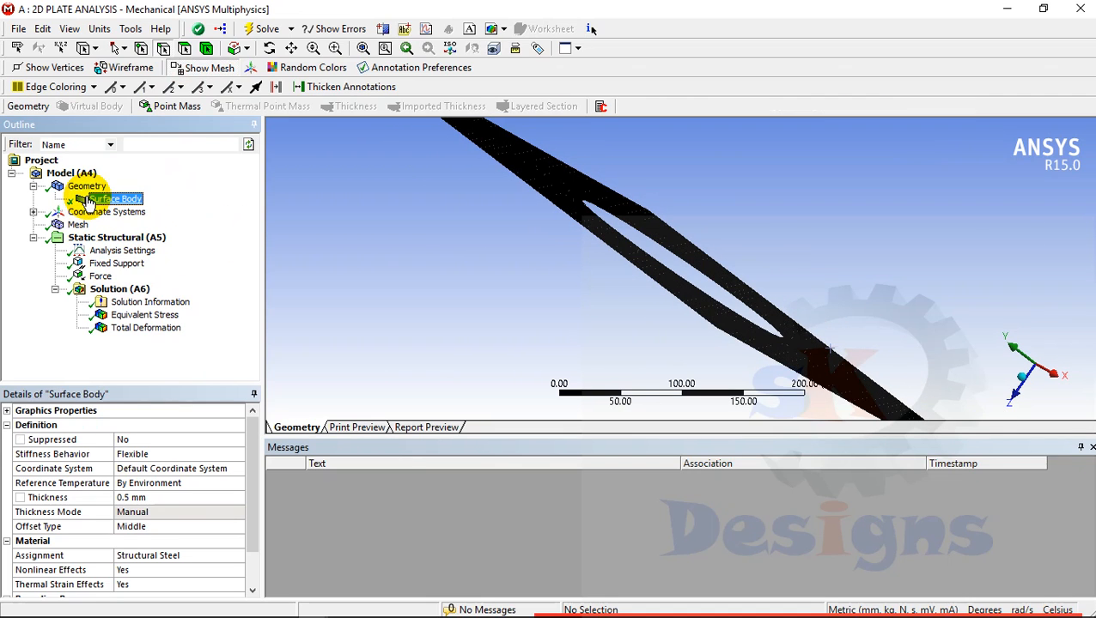
{"action": "left_click", "coordinate": [133, 511]}
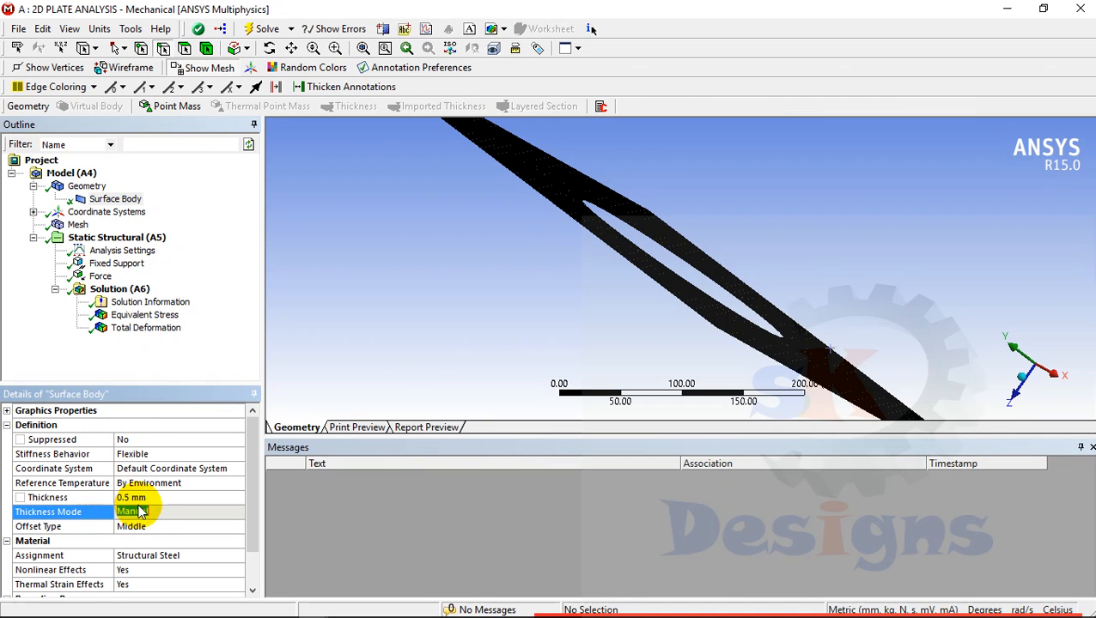
{"action": "left_click", "coordinate": [150, 498]}
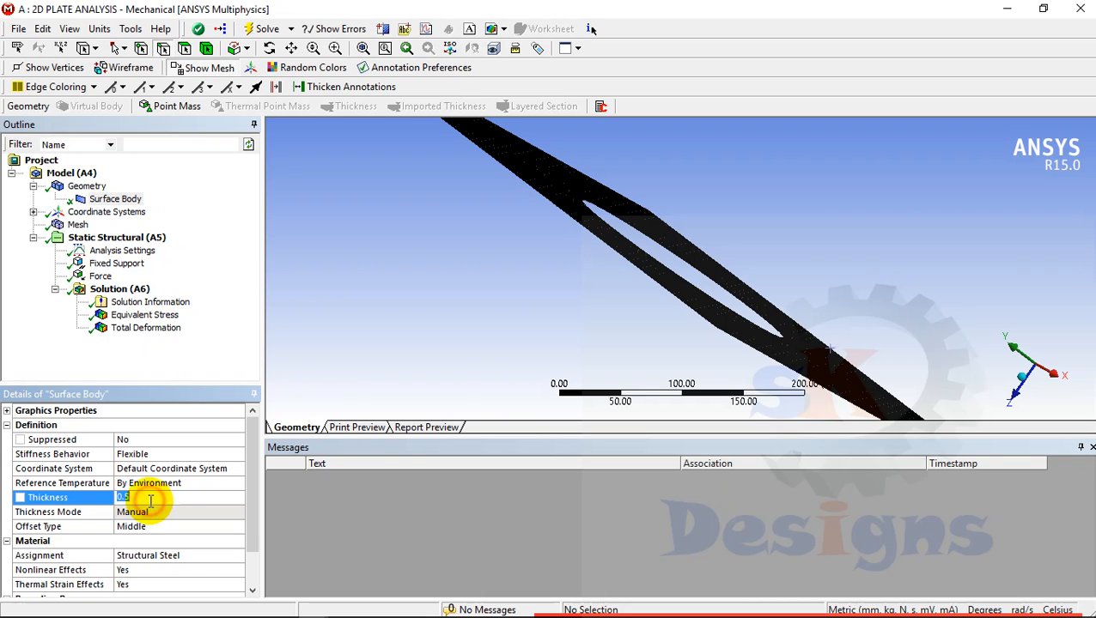
{"action": "type", "text": "5"}
{"action": "key", "text": "Return"}
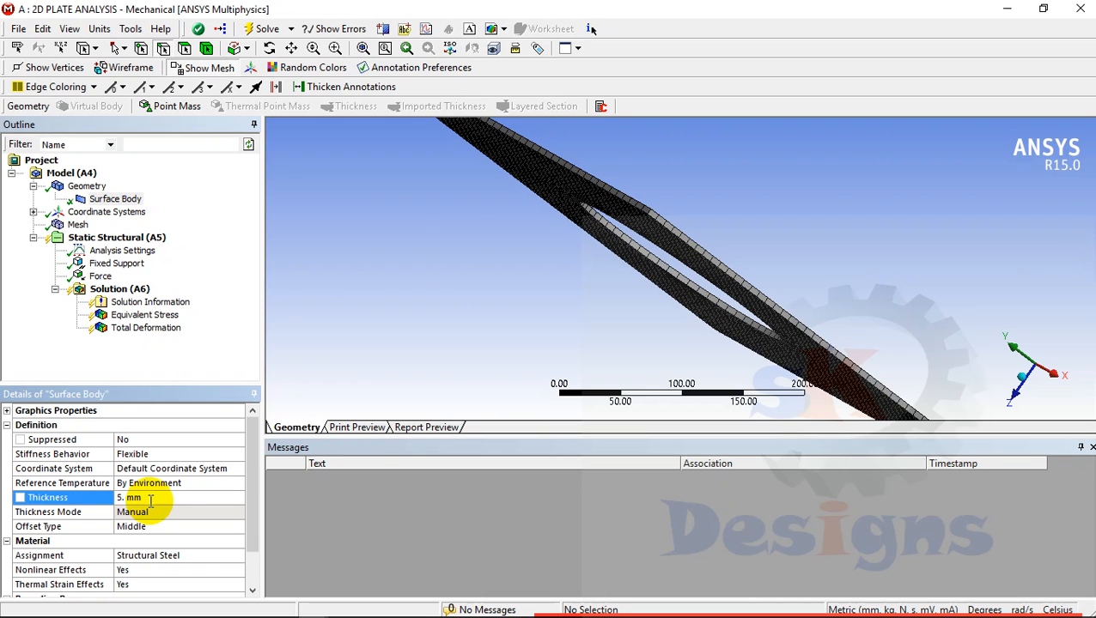
Step: Solve the static structural analysis again with the changed plate thickness
{"action": "left_click", "coordinate": [112, 291]}
{"action": "right_click", "coordinate": [118, 289]}
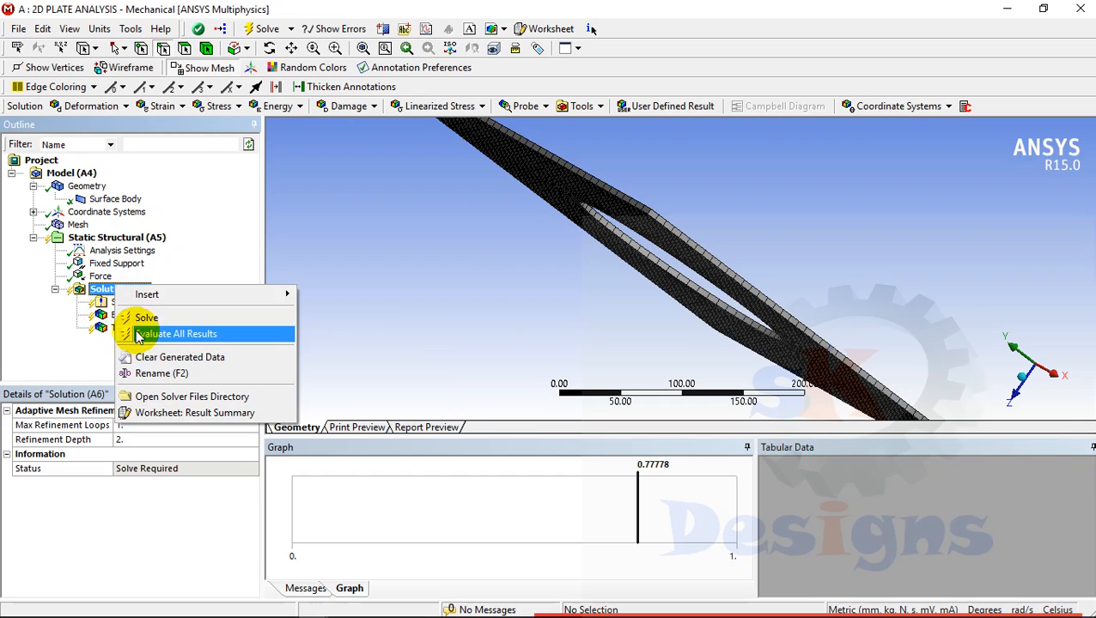
{"action": "left_click", "coordinate": [139, 319]}
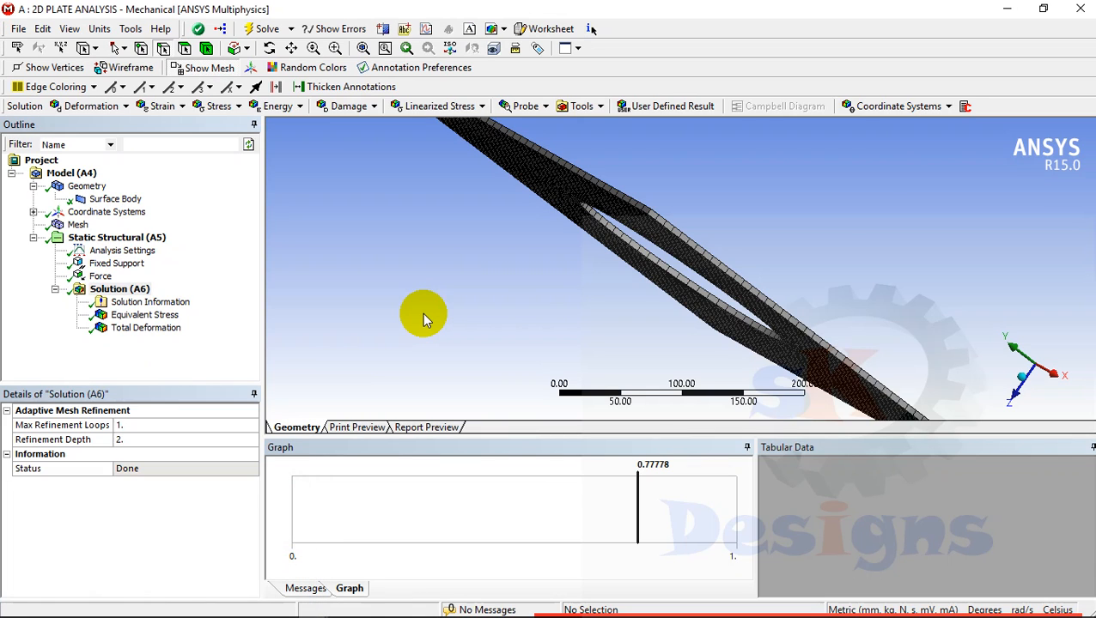
Step: Display the recalculated Equivalent Stress result and examine the contours around the hole on the whole plate from an angled view
{"action": "scroll", "coordinate": [423, 314], "scroll_direction": "up", "scroll_amount": 2}
{"action": "left_click", "coordinate": [144, 317]}
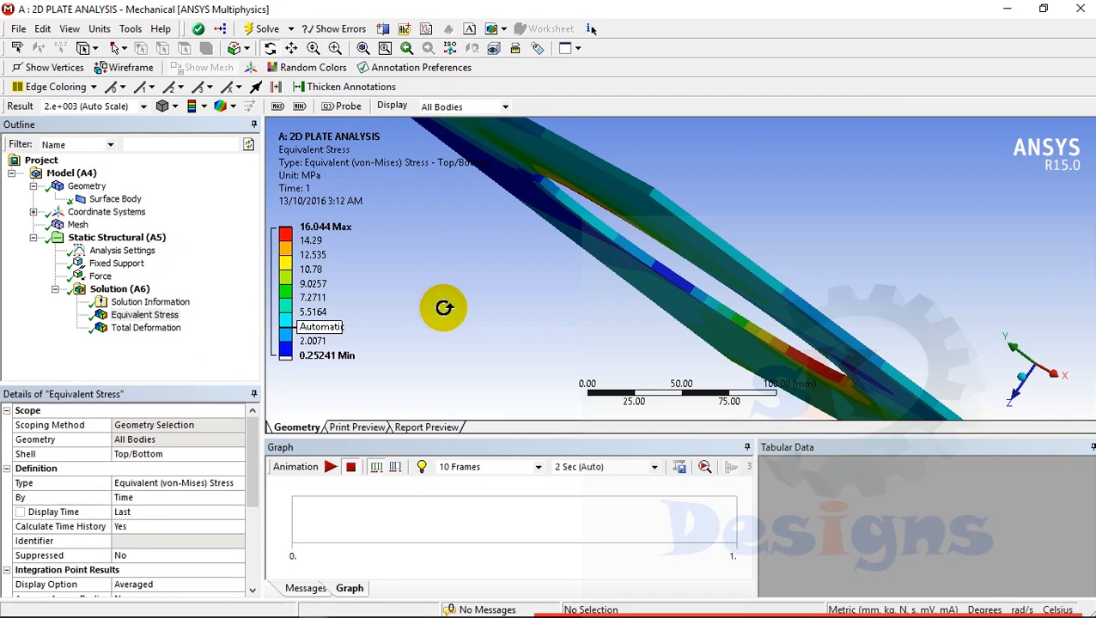
{"action": "left_click", "coordinate": [363, 48]}
{"action": "middle_click_drag", "start_coordinate": [435, 235], "coordinate": [914, 296]}
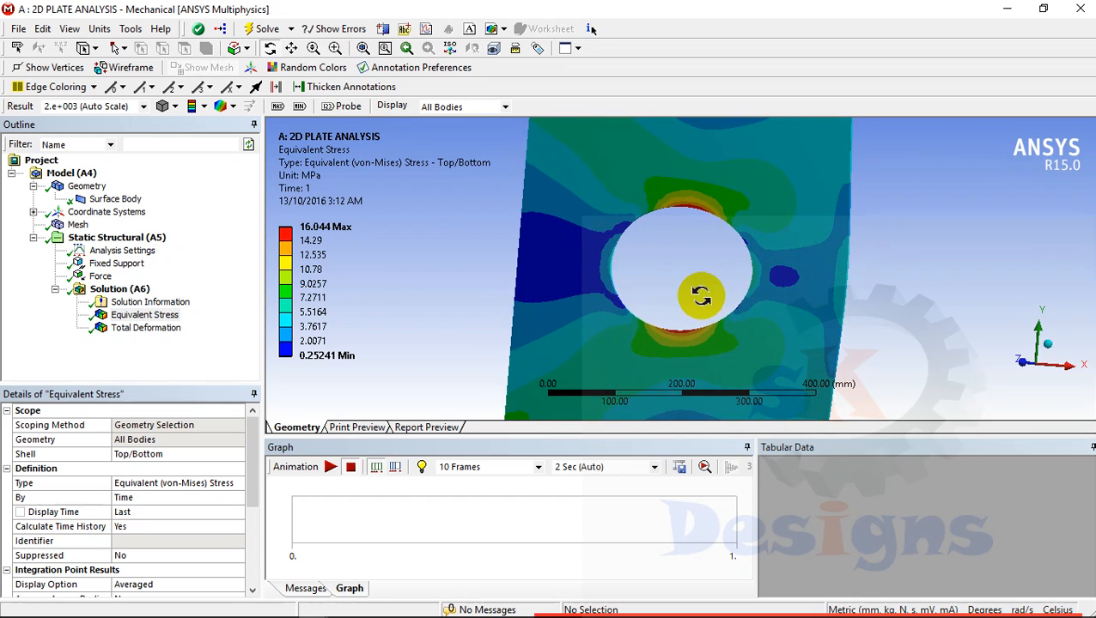
{"action": "middle_click_drag", "start_coordinate": [704, 294], "coordinate": [692, 275]}
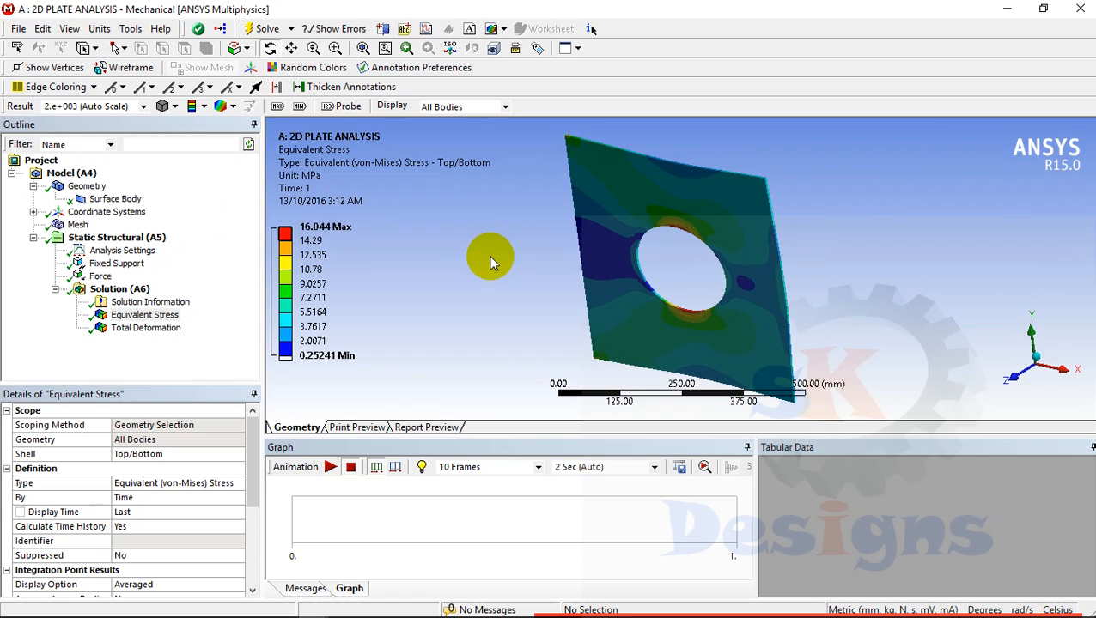